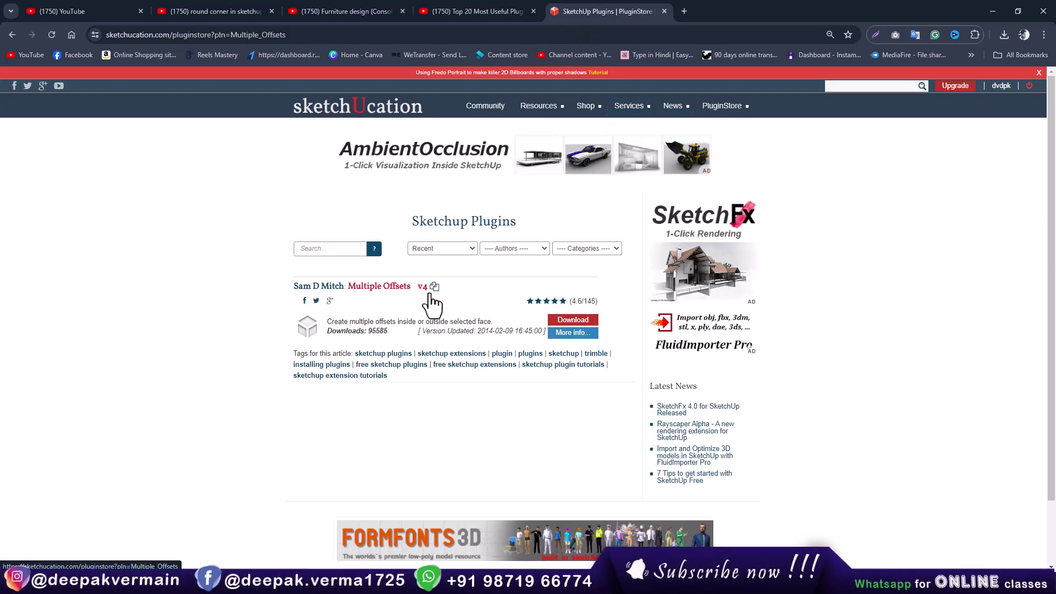
- Download the Multiple Offsets v4 .rbz from SketchUcation and save it to Downloads
{"action": "left_click", "coordinate": [566, 330]}
{"action": "left_click", "coordinate": [339, 458]}
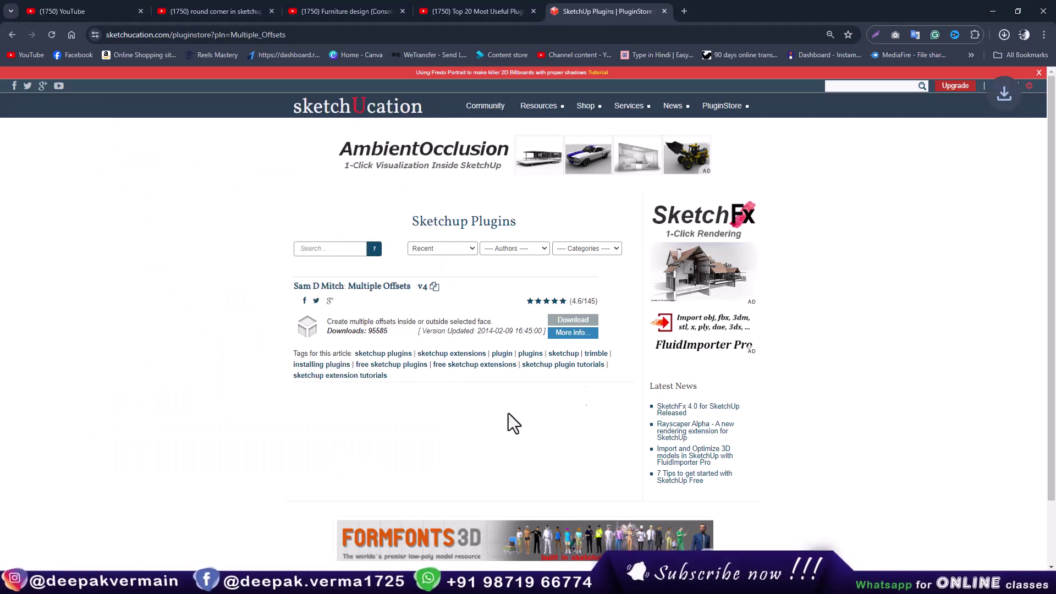
- Install Downloads\Multiple_Offsets_v4.rbz via the Extension Manager and confirm Multiple Offsets in the Extensions menu
{"action": "left_click", "coordinate": [993, 11]}
{"action": "left_click", "coordinate": [397, 36]}
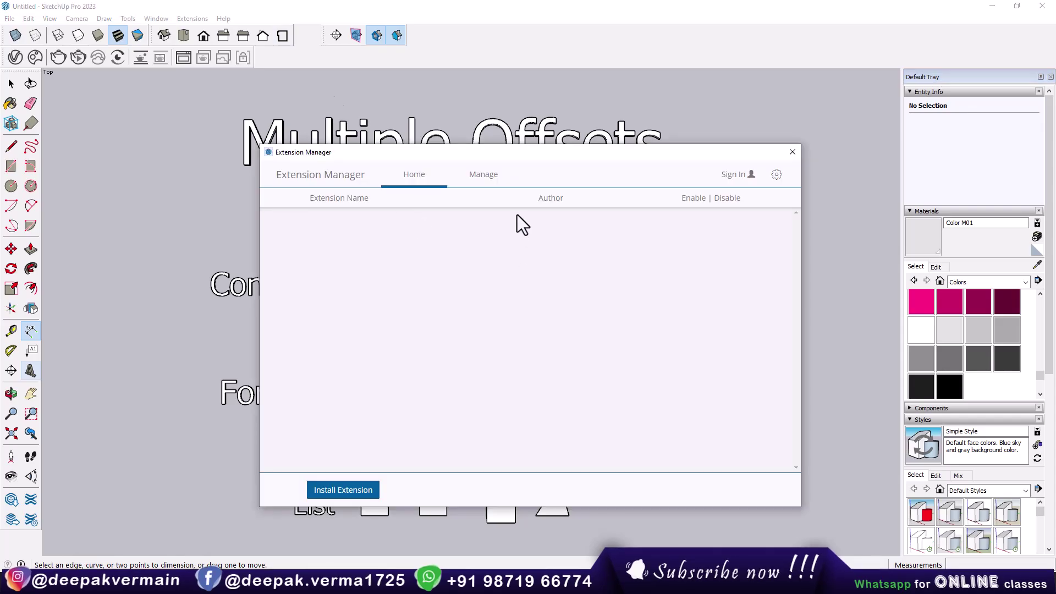
{"action": "left_click", "coordinate": [341, 495]}
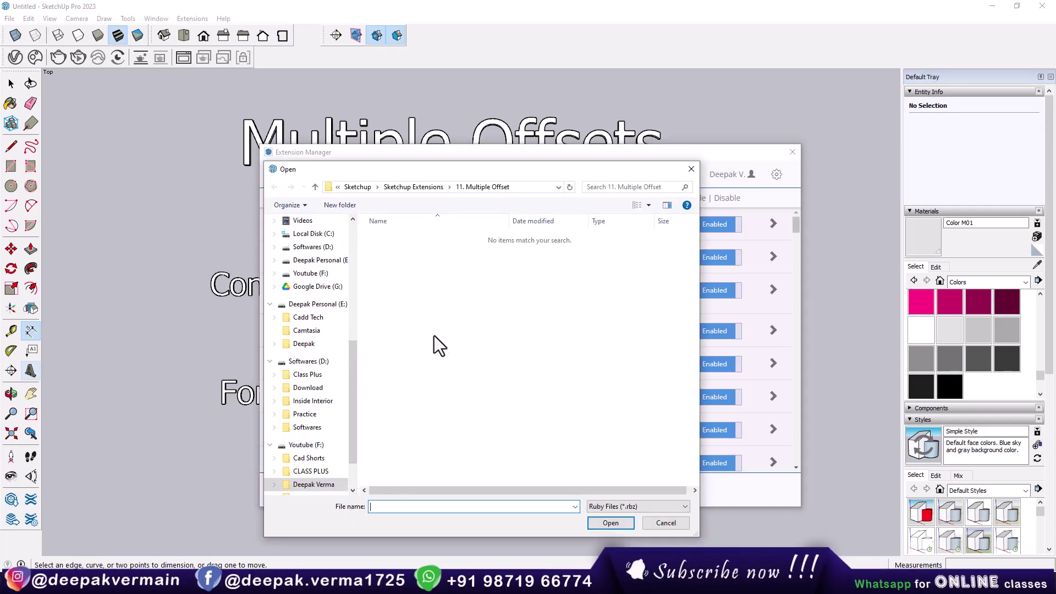
{"action": "scroll", "coordinate": [335, 341], "scroll_direction": "up", "scroll_amount": 3}
{"action": "scroll", "coordinate": [332, 308], "scroll_direction": "up", "scroll_amount": 3}
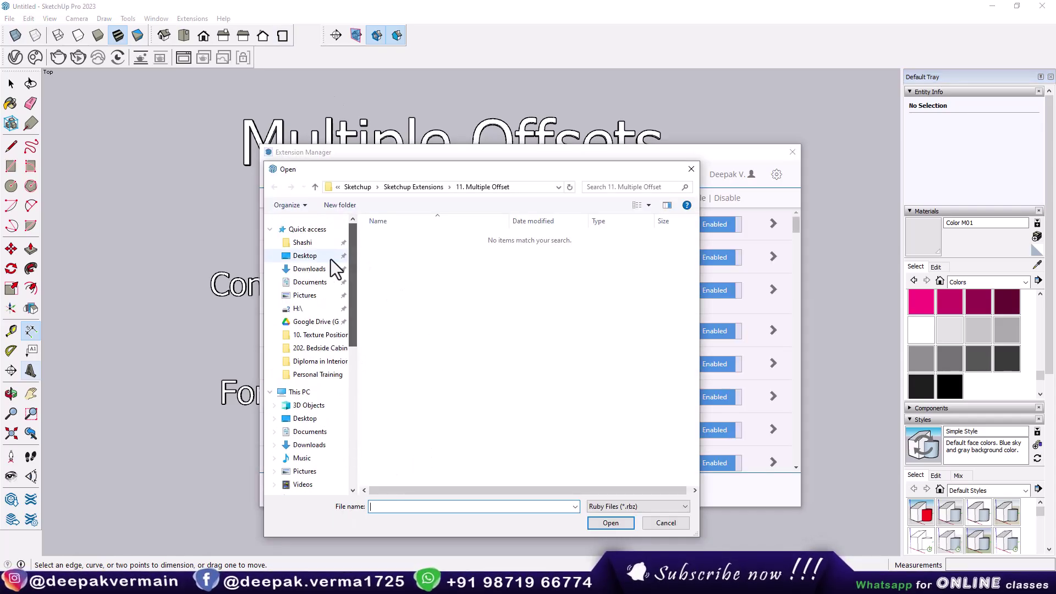
{"action": "left_click", "coordinate": [330, 268]}
{"action": "left_click", "coordinate": [398, 275]}
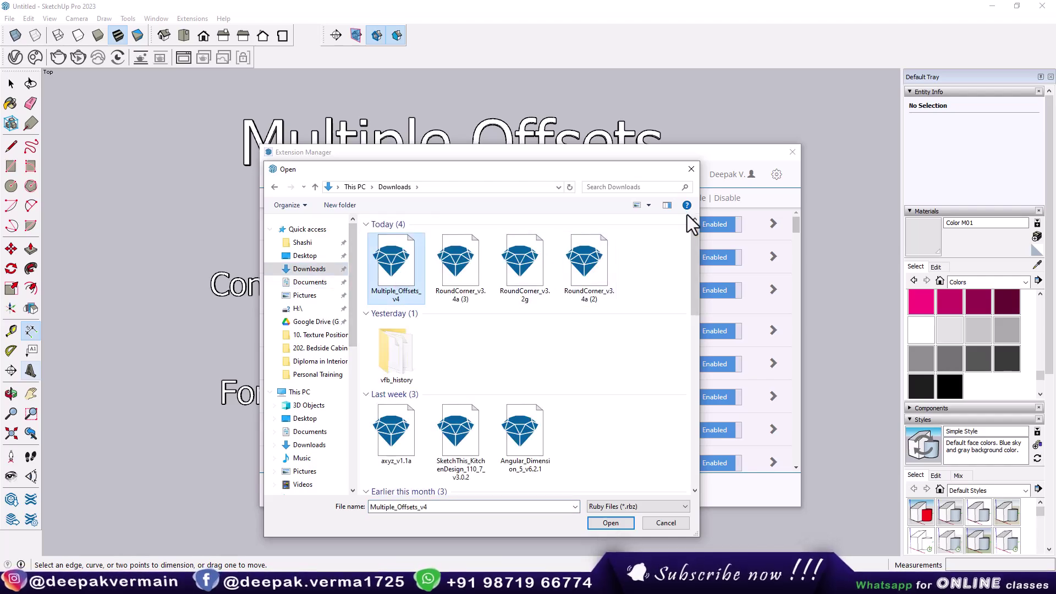
{"action": "left_click", "coordinate": [691, 169]}
{"action": "left_click", "coordinate": [792, 152]}
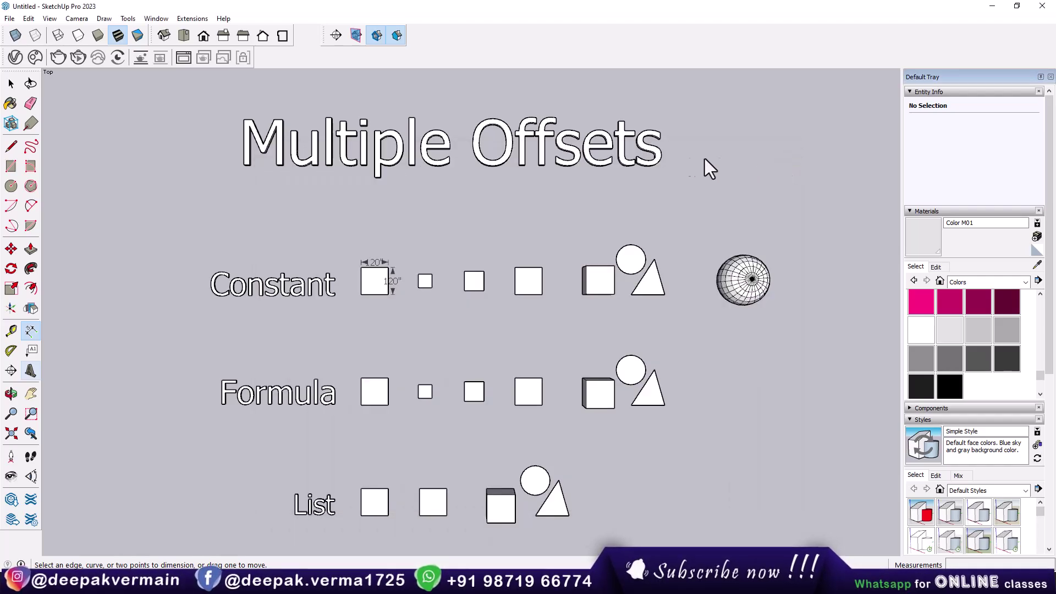
{"action": "left_click", "coordinate": [194, 18]}
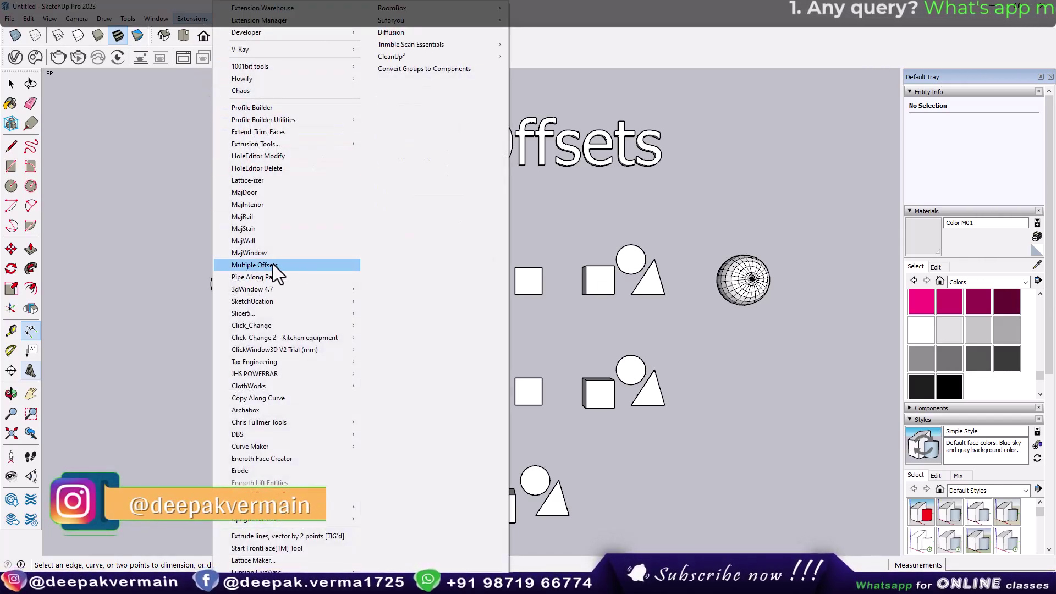
- Dismiss the Extensions menu and orbit the model into a tilted 3D perspective
{"action": "left_click", "coordinate": [153, 233]}
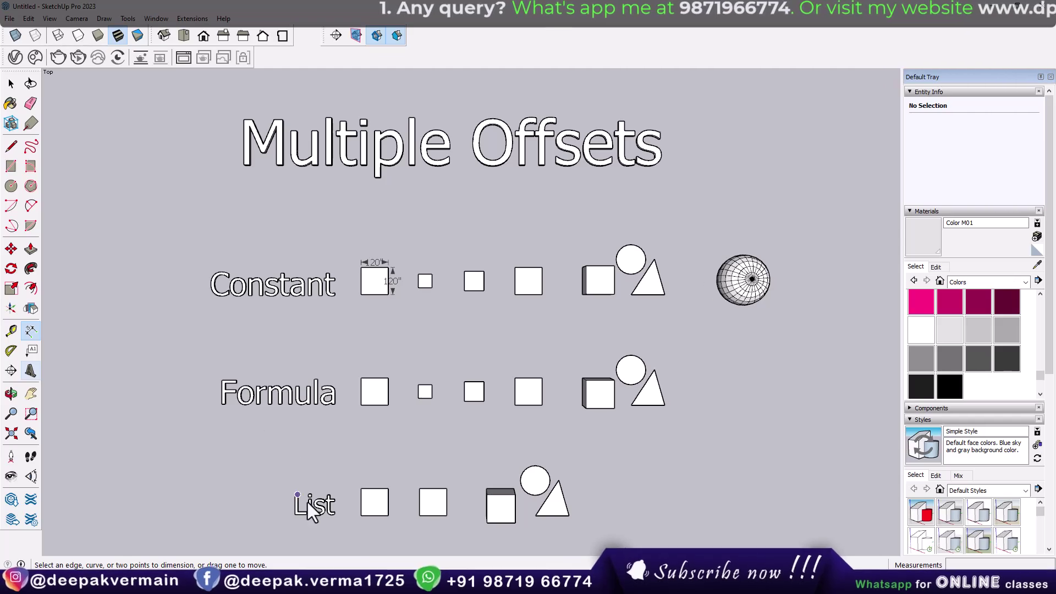
{"action": "key", "text": "space"}
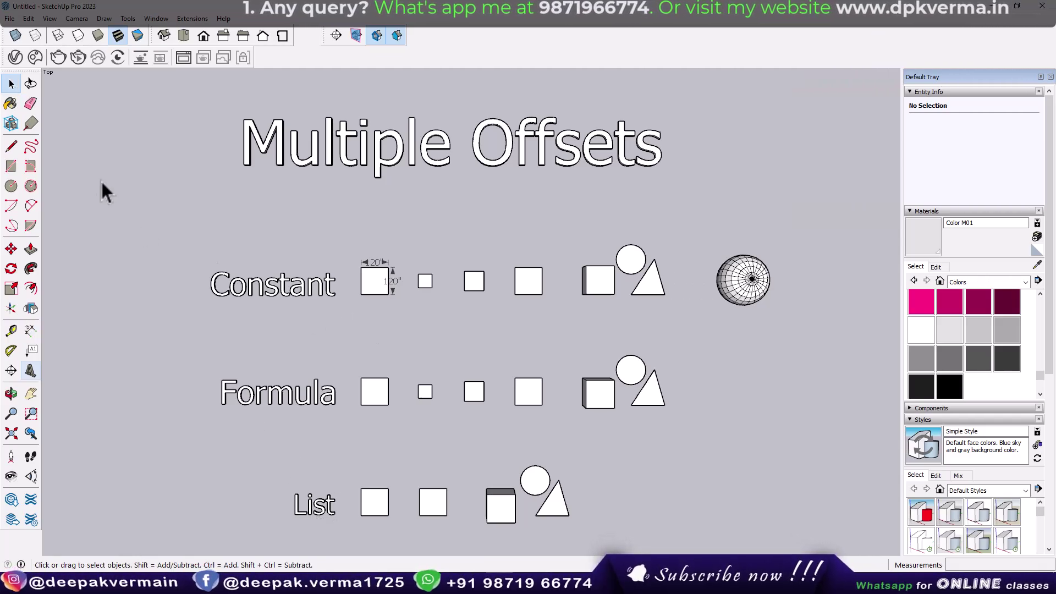
{"action": "scroll", "coordinate": [383, 284], "scroll_direction": "up", "scroll_amount": 3}
{"action": "scroll", "coordinate": [383, 284], "scroll_direction": "up", "scroll_amount": 2}
{"action": "mouse_move", "coordinate": [394, 307]}
{"action": "middle_mouse_down"}
{"action": "mouse_move", "coordinate": [259, 151]}
{"action": "mouse_move", "coordinate": [377, 308]}
{"action": "mouse_move", "coordinate": [412, 385]}
{"action": "middle_mouse_up"}
- Zoom and pan onto the 120" square in the Constant row and select its face
{"action": "scroll", "coordinate": [413, 385], "scroll_direction": "down", "scroll_amount": 1}
{"action": "scroll", "coordinate": [407, 378], "scroll_direction": "down", "scroll_amount": 2}
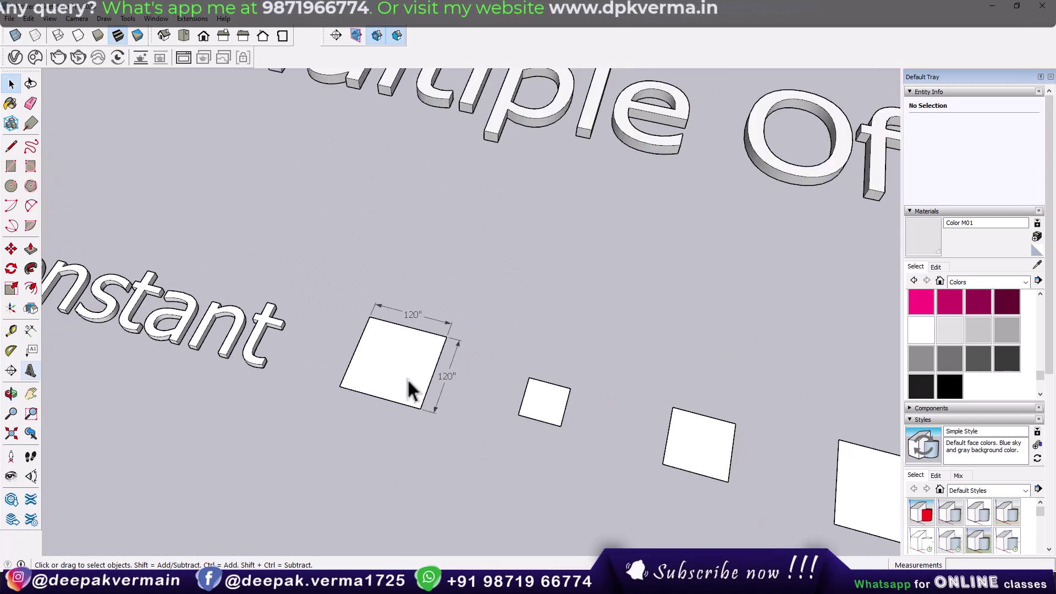
{"action": "scroll", "coordinate": [407, 377], "scroll_direction": "down", "scroll_amount": 1}
{"action": "scroll", "coordinate": [416, 367], "scroll_direction": "up", "scroll_amount": 3}
{"action": "scroll", "coordinate": [412, 380], "scroll_direction": "up", "scroll_amount": 3}
{"action": "scroll", "coordinate": [410, 396], "scroll_direction": "up", "scroll_amount": 1}
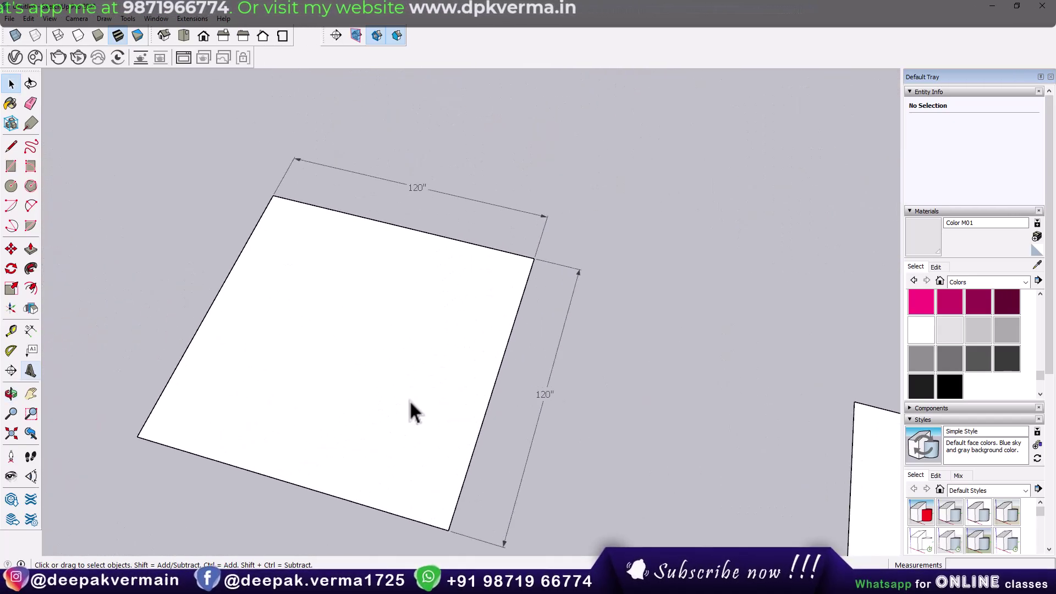
{"action": "scroll", "coordinate": [418, 385], "scroll_direction": "down", "scroll_amount": 1}
{"action": "scroll", "coordinate": [424, 352], "scroll_direction": "up", "scroll_amount": 1}
{"action": "middle_click_drag", "start_coordinate": [415, 335], "coordinate": [426, 347], "text": "shift"}
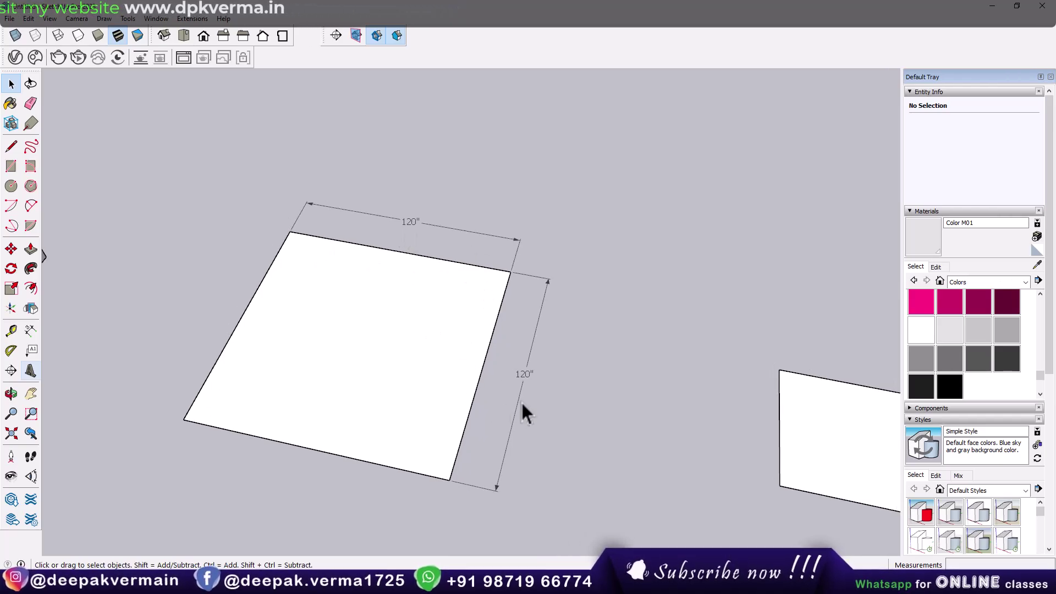
{"action": "middle_click_drag", "start_coordinate": [397, 347], "coordinate": [385, 350], "text": "shift"}
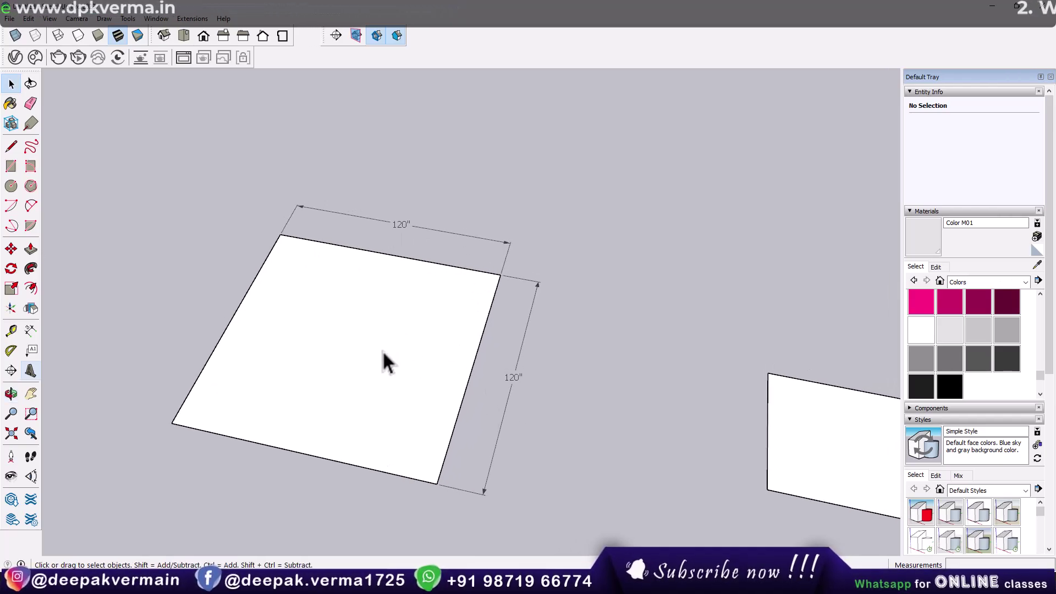
{"action": "left_click", "coordinate": [335, 340]}
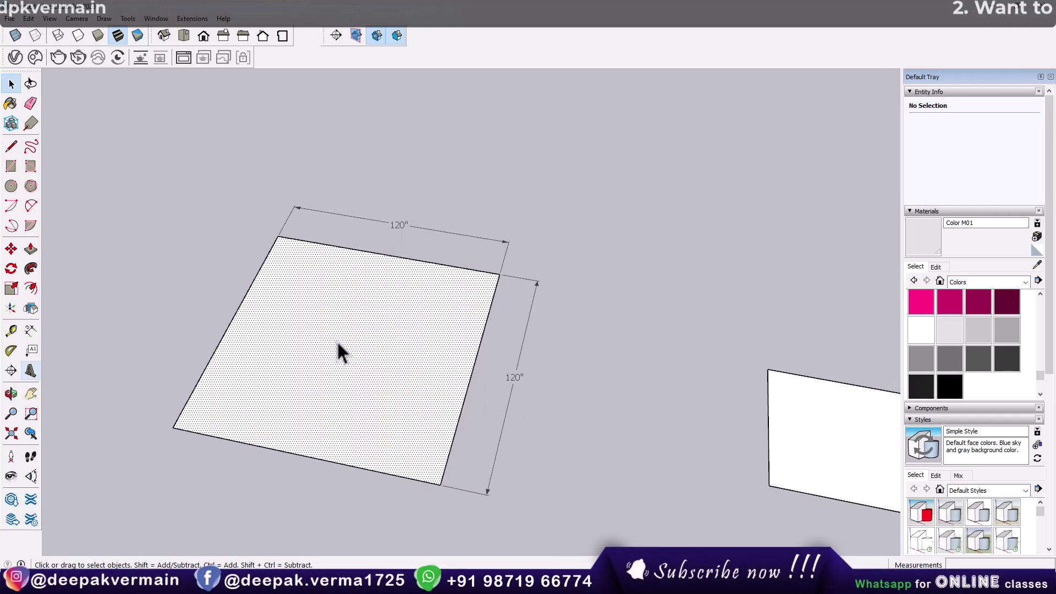
- Run Multiple Offsets on the square and choose the Constant offset method
{"action": "left_click", "coordinate": [192, 18]}
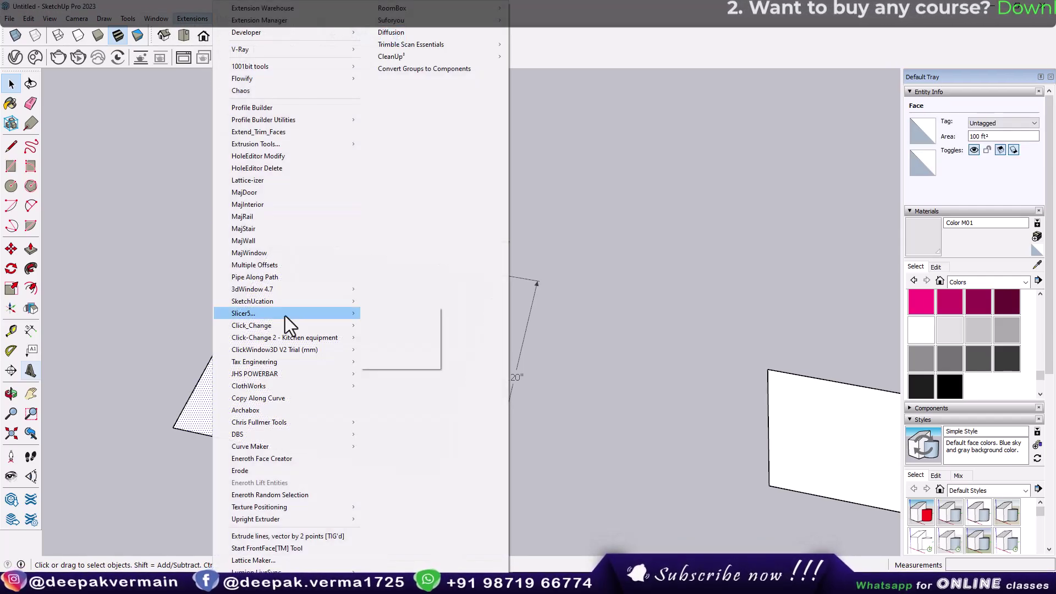
{"action": "left_click", "coordinate": [280, 267]}
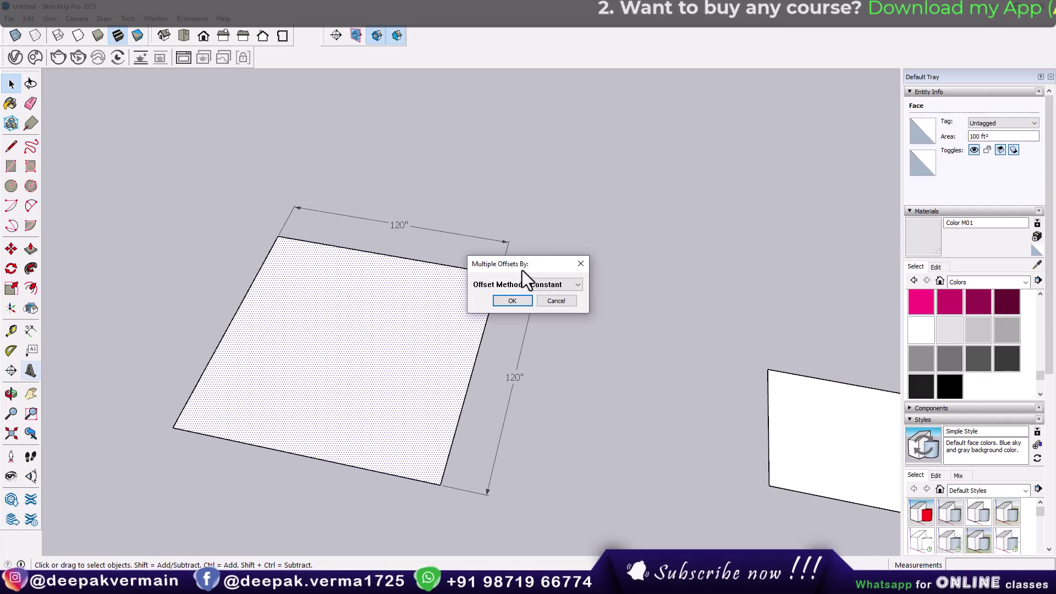
{"action": "left_click_drag", "start_coordinate": [522, 269], "coordinate": [617, 248]}
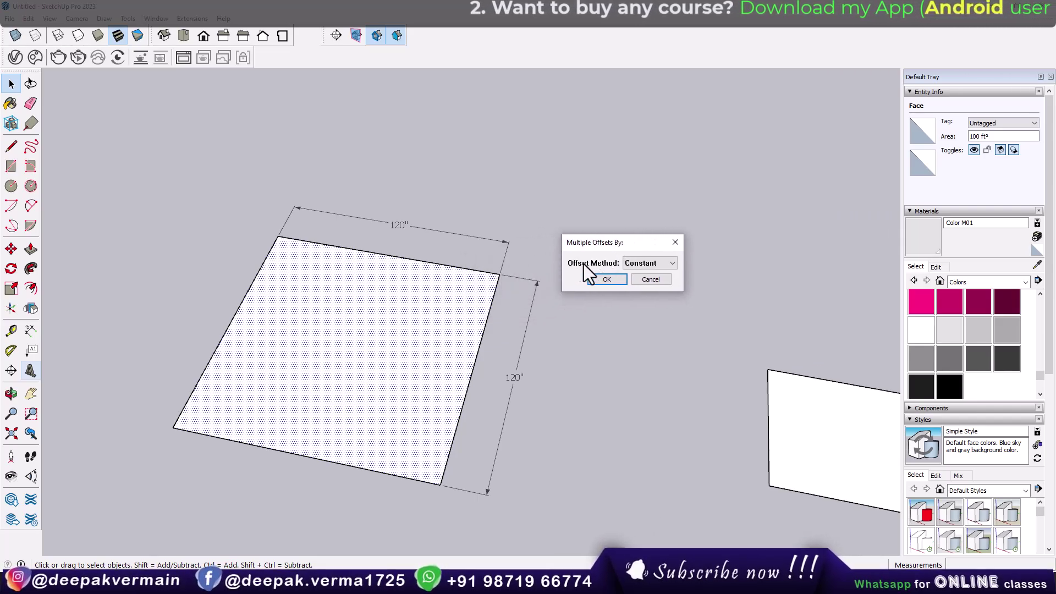
{"action": "left_click", "coordinate": [650, 264]}
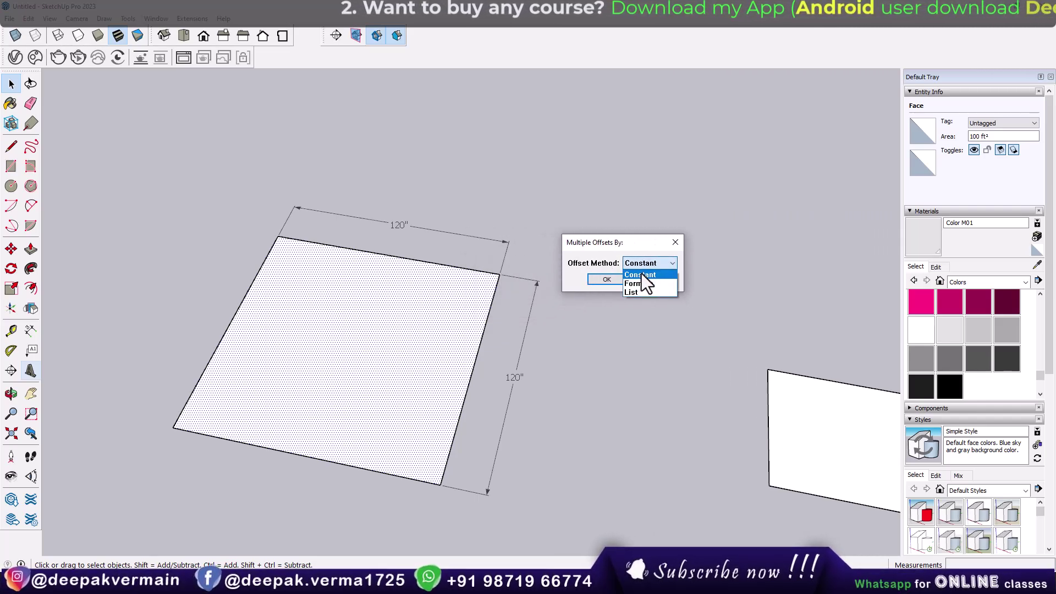
{"action": "left_click", "coordinate": [642, 275]}
{"action": "left_click", "coordinate": [614, 279]}
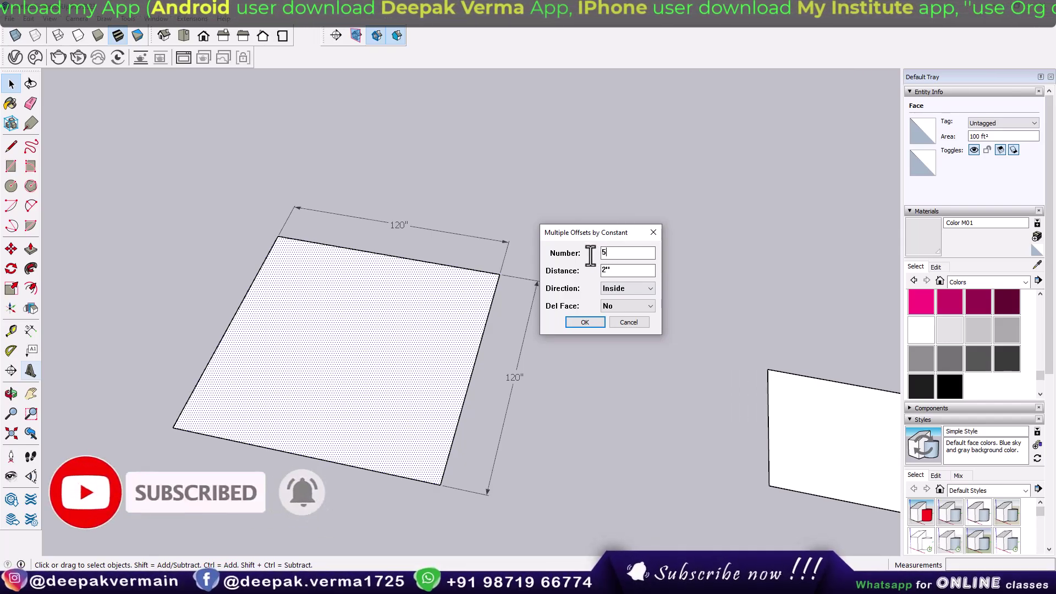
- Apply 5 offsets 6" apart toward the inside, keeping the original face
{"action": "left_click", "coordinate": [620, 269]}
{"action": "type", "text": "6"}
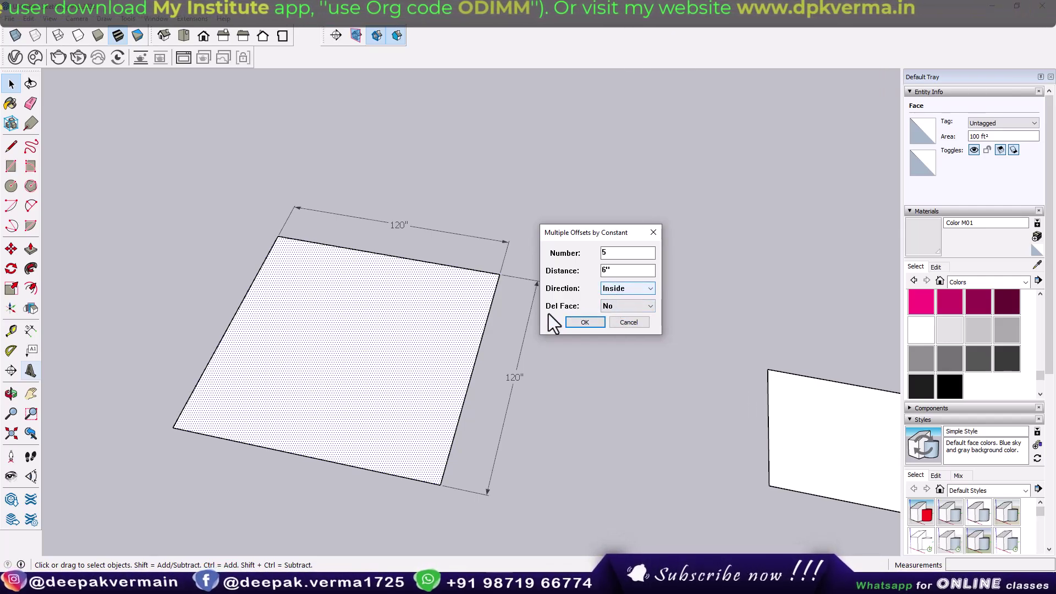
{"action": "left_click", "coordinate": [605, 306]}
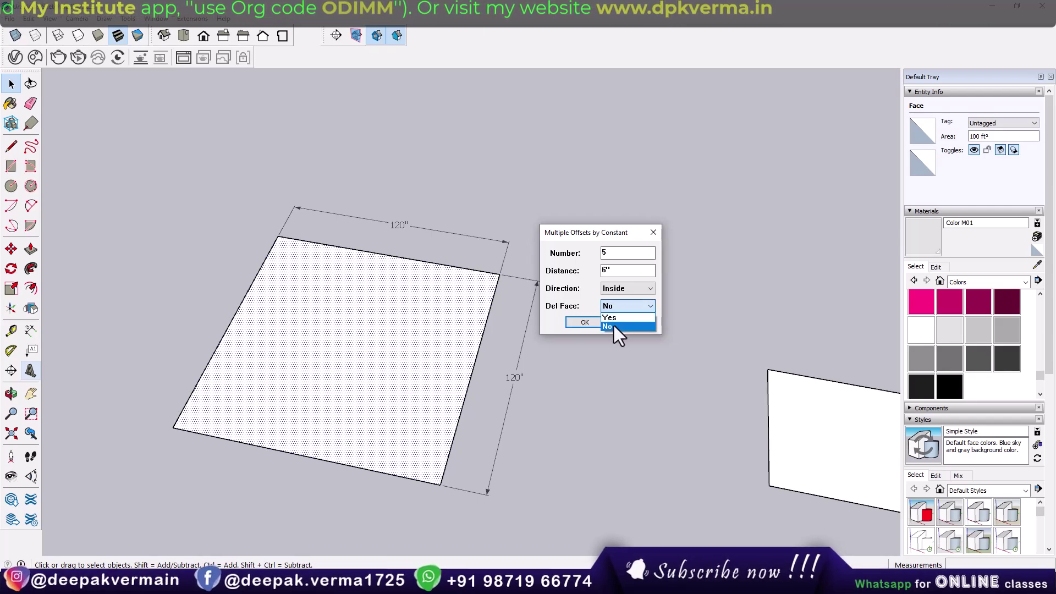
{"action": "left_click", "coordinate": [614, 326]}
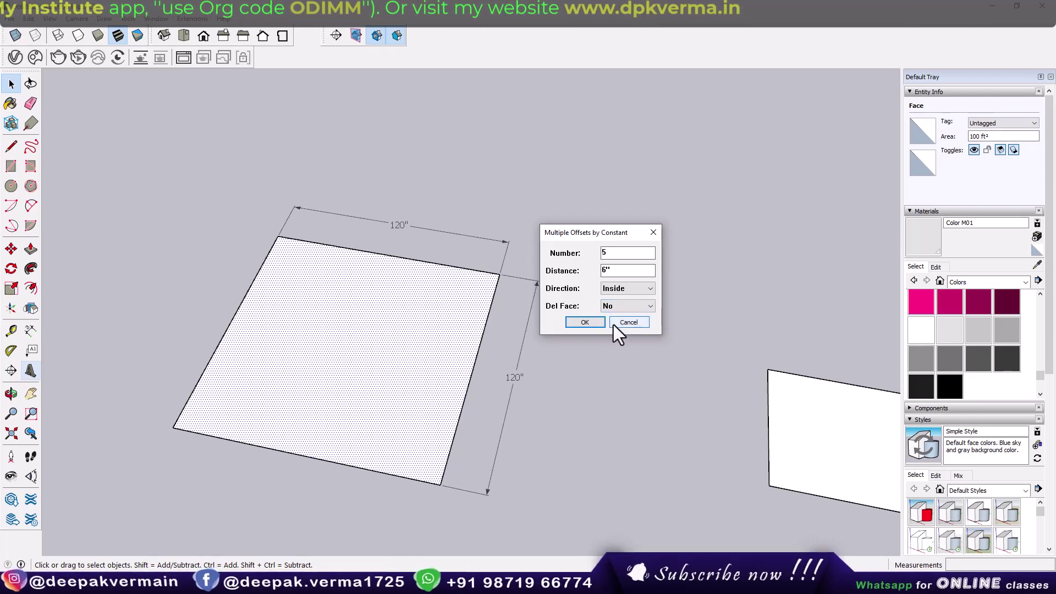
{"action": "left_click", "coordinate": [579, 325]}
- Check the 6" offset spacing with Tape Measure, then centre the small plain square in view
{"action": "scroll", "coordinate": [312, 430], "scroll_direction": "up", "scroll_amount": 2}
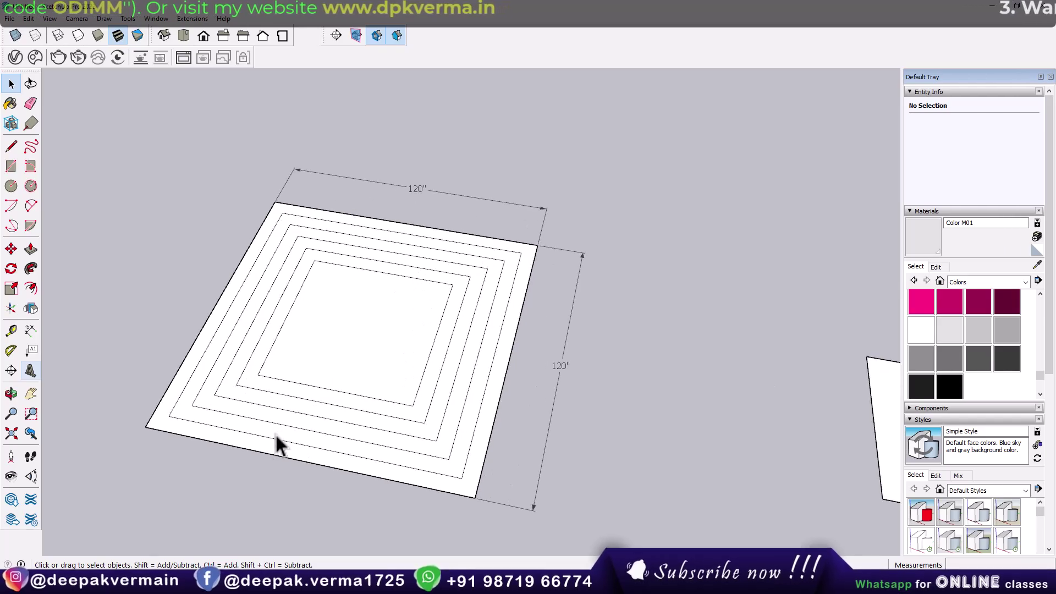
{"action": "scroll", "coordinate": [243, 443], "scroll_direction": "up", "scroll_amount": 1}
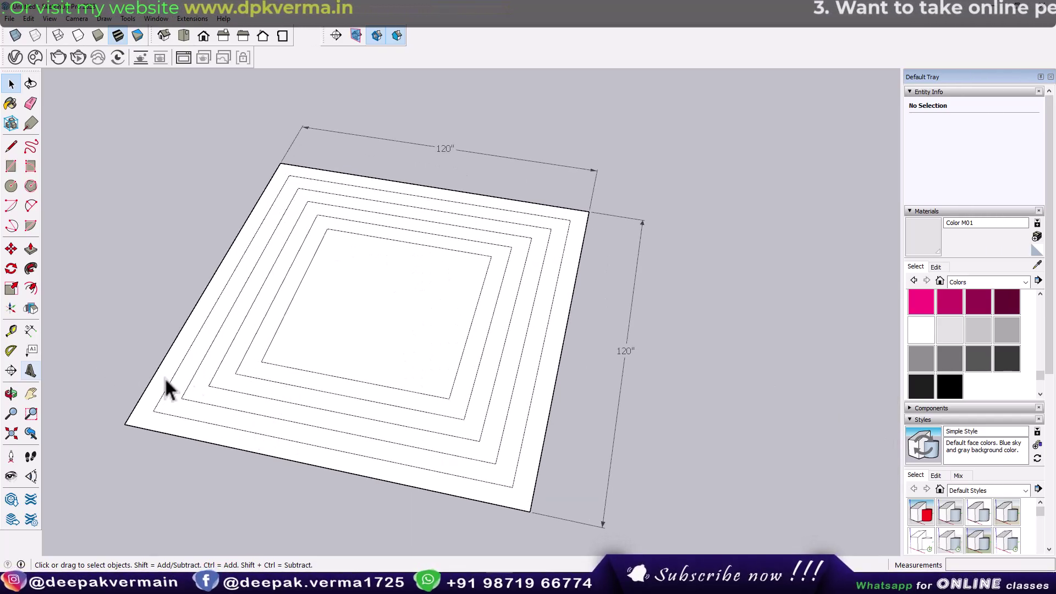
{"action": "left_click", "coordinate": [12, 332]}
{"action": "scroll", "coordinate": [275, 440], "scroll_direction": "up", "scroll_amount": 1}
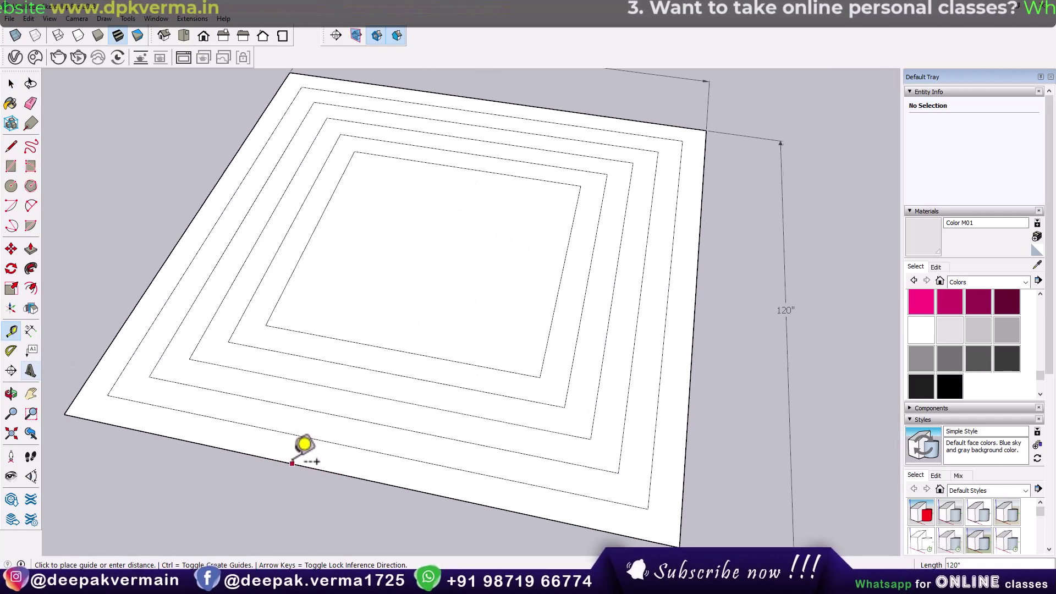
{"action": "scroll", "coordinate": [313, 418], "scroll_direction": "up", "scroll_amount": 1}
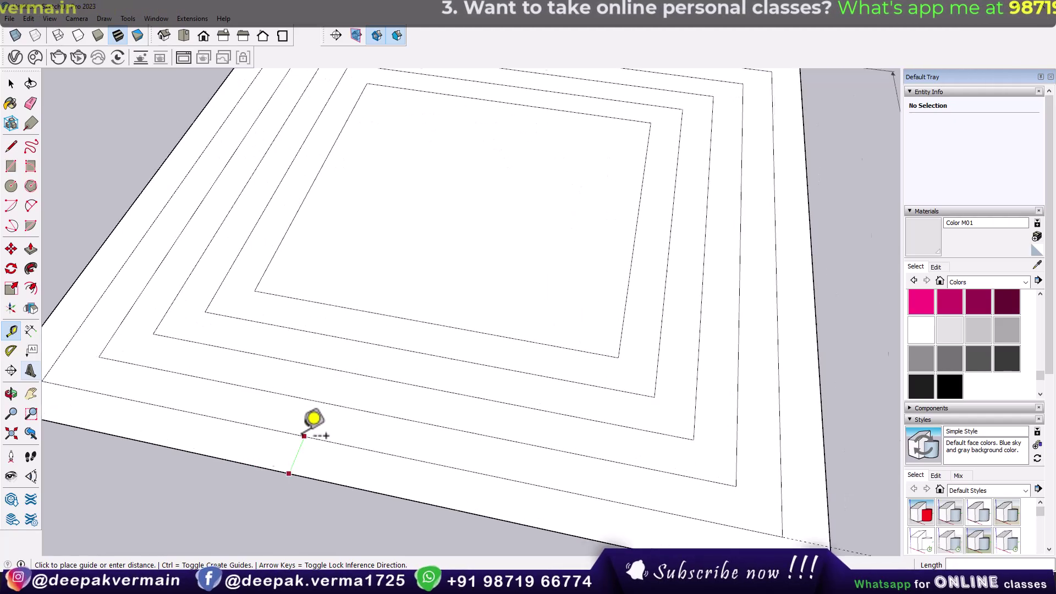
{"action": "scroll", "coordinate": [313, 419], "scroll_direction": "up", "scroll_amount": 1}
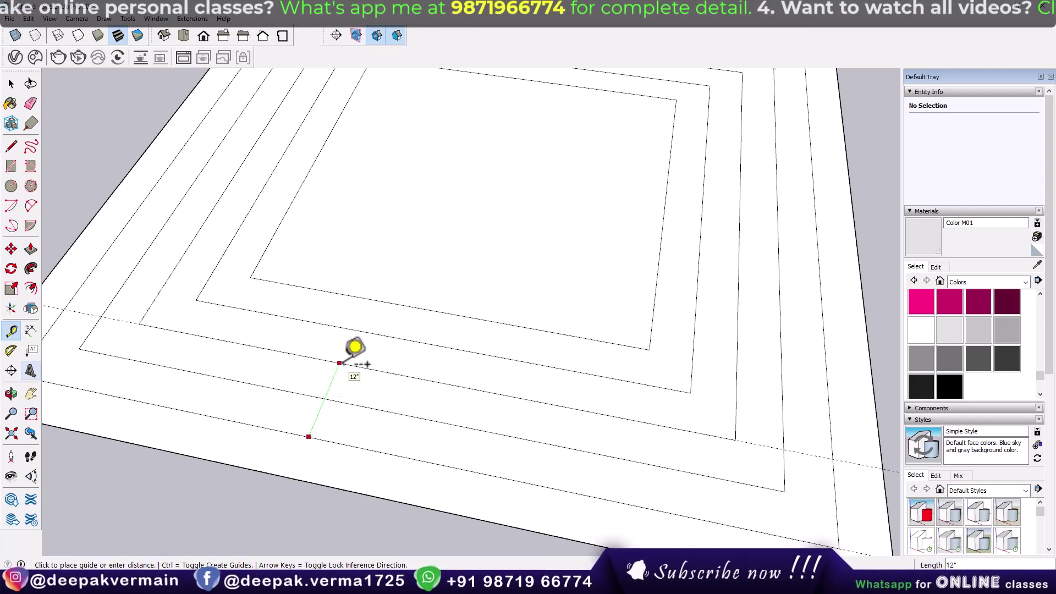
{"action": "scroll", "coordinate": [353, 352], "scroll_direction": "down", "scroll_amount": 2}
{"action": "scroll", "coordinate": [363, 352], "scroll_direction": "down", "scroll_amount": 1}
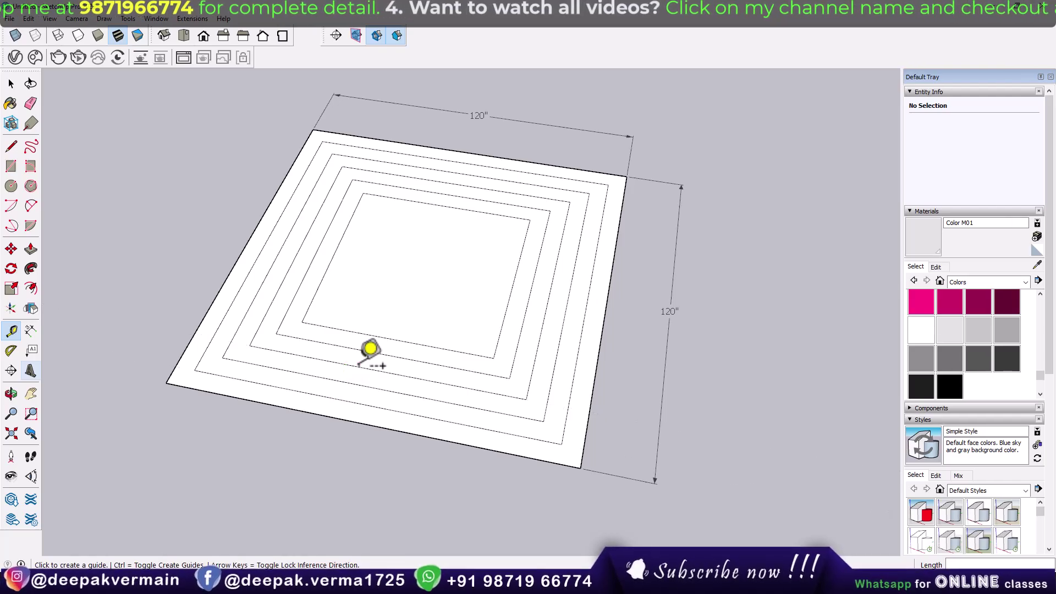
{"action": "scroll", "coordinate": [372, 352], "scroll_direction": "down", "scroll_amount": 2}
{"action": "middle_click_drag", "start_coordinate": [717, 358], "coordinate": [325, 370], "text": "shift"}
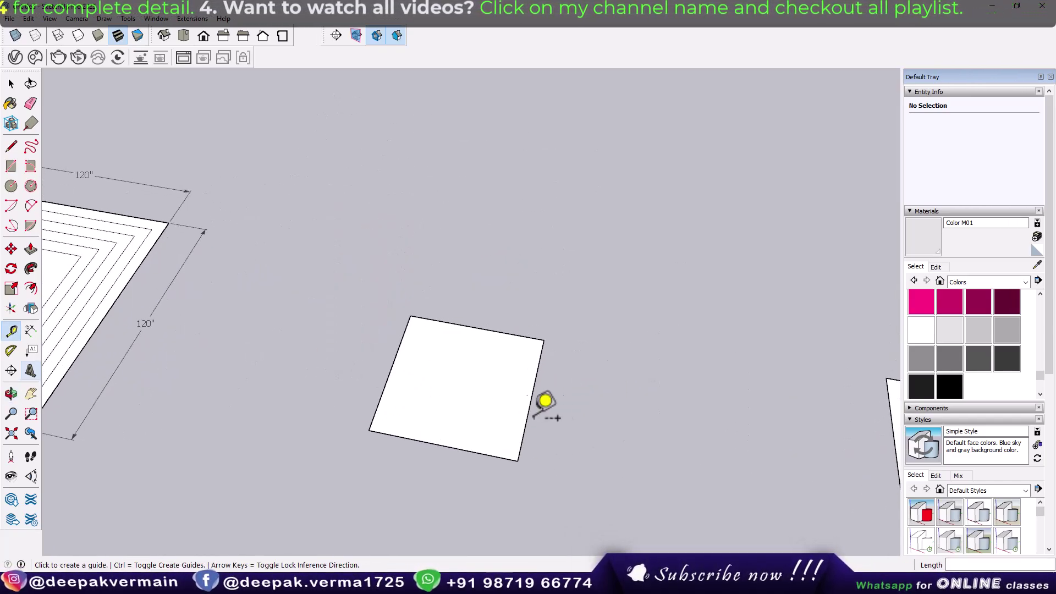
{"action": "scroll", "coordinate": [528, 405], "scroll_direction": "up", "scroll_amount": 1}
{"action": "key", "text": "space"}
- Give the small square five Constant 6" offsets toward the inside
{"action": "left_click", "coordinate": [449, 397]}
{"action": "left_click", "coordinate": [192, 18]}
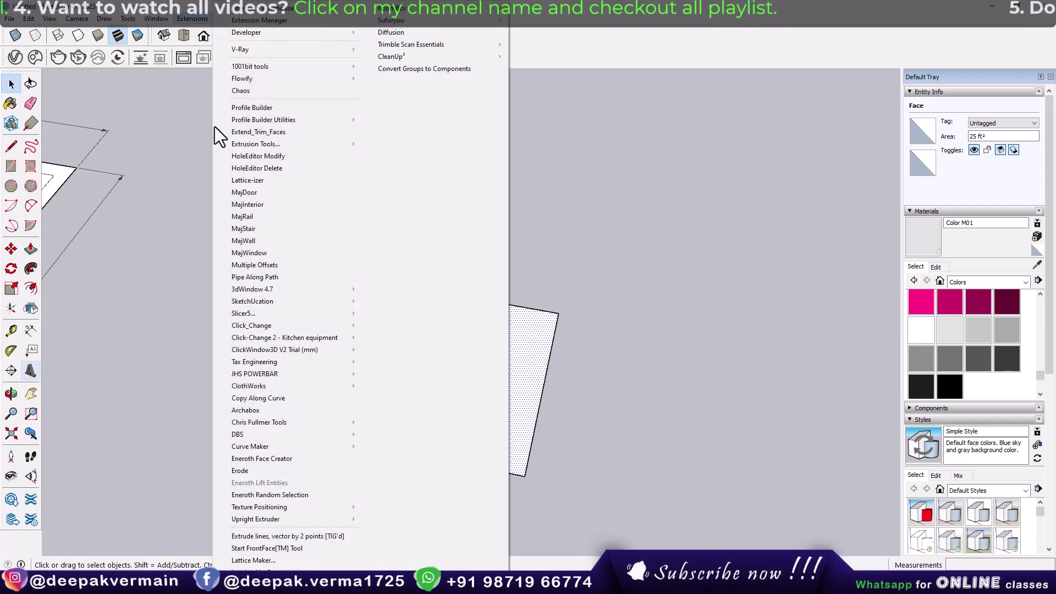
{"action": "left_click", "coordinate": [260, 268]}
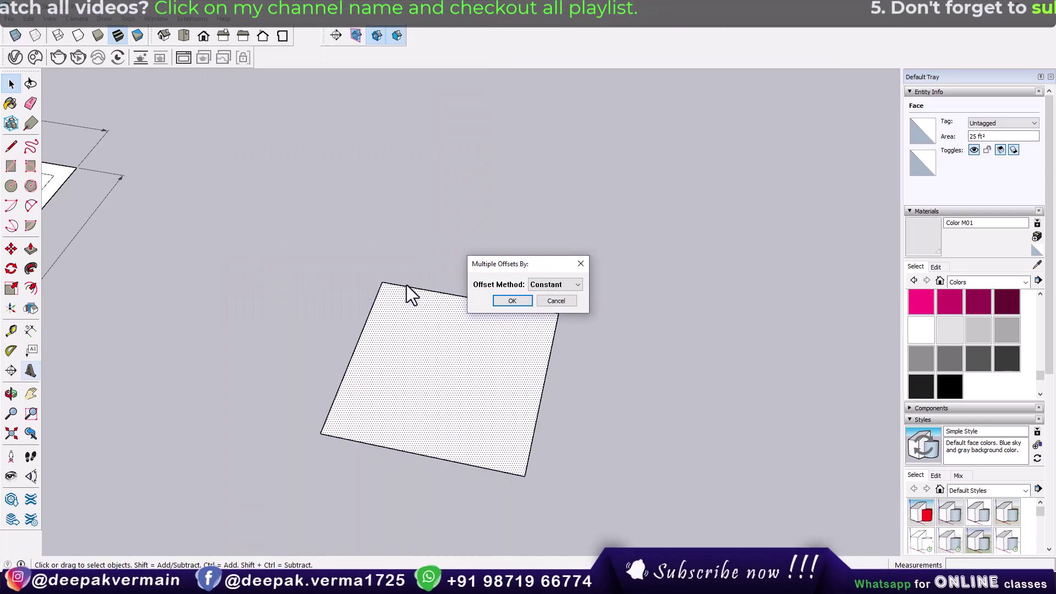
{"action": "left_click", "coordinate": [515, 297]}
{"action": "left_click", "coordinate": [542, 296]}
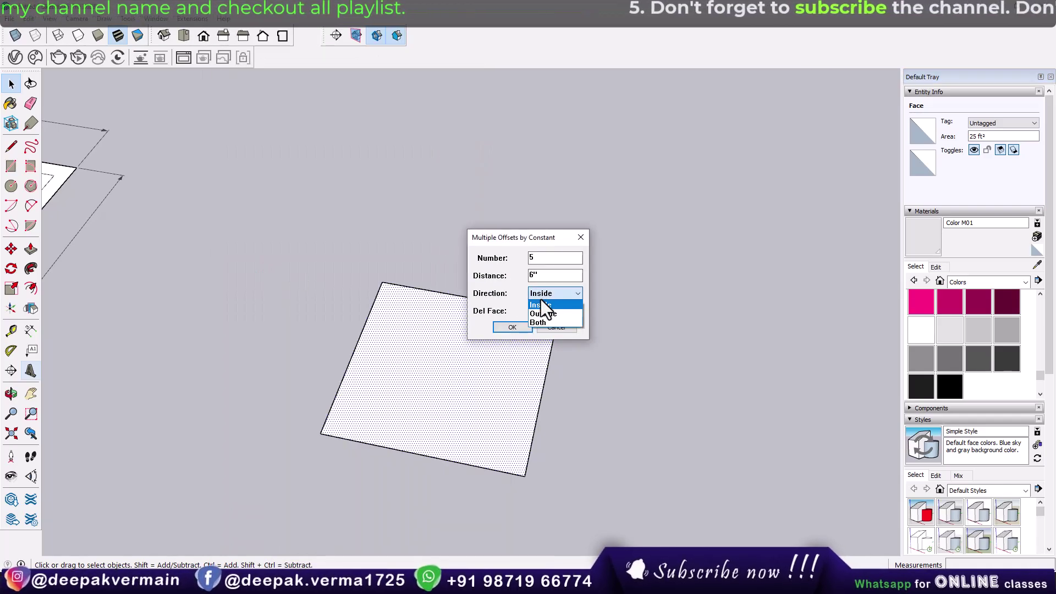
{"action": "left_click", "coordinate": [509, 328]}
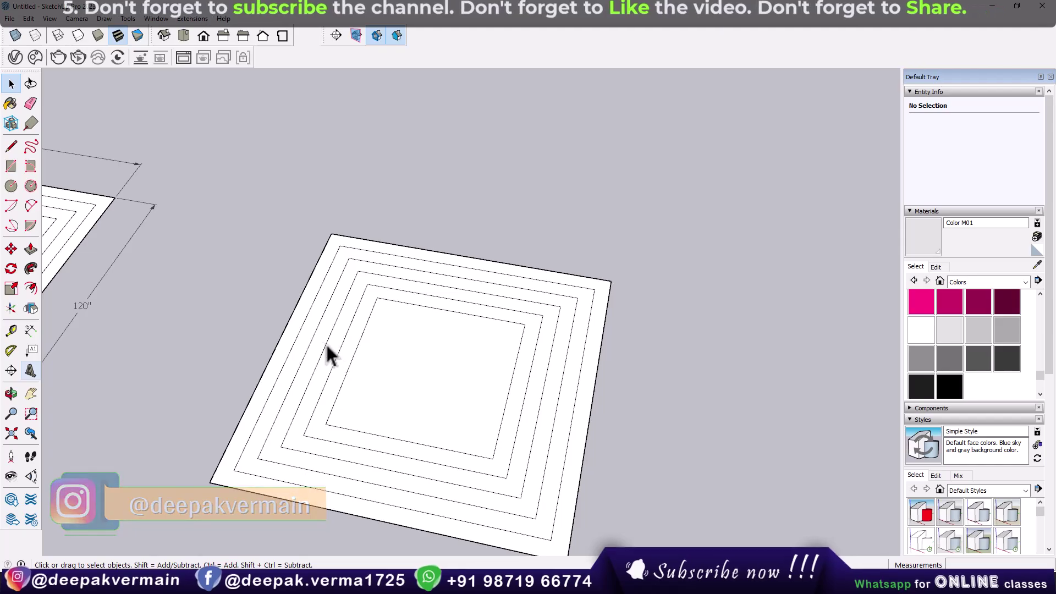
- Pan over to bring the next plain square into view
{"action": "scroll", "coordinate": [292, 332], "scroll_direction": "down", "scroll_amount": 3}
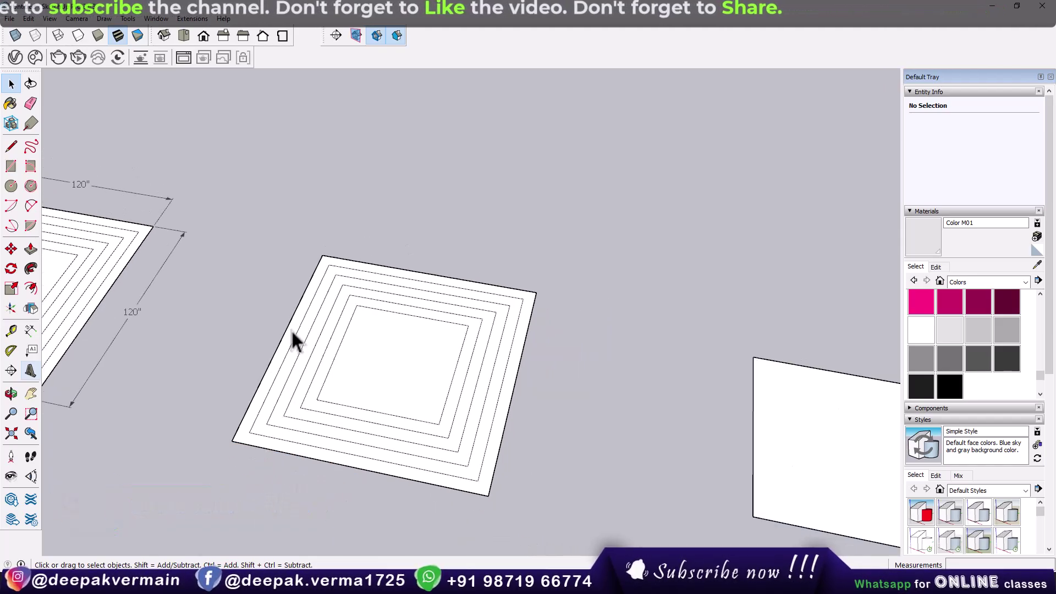
{"action": "middle_click_drag", "start_coordinate": [292, 340], "coordinate": [617, 370]}
{"action": "scroll", "coordinate": [434, 358], "scroll_direction": "up", "scroll_amount": 3}
- Give the second square three Constant 8" offsets in both directions
{"action": "left_click", "coordinate": [437, 363]}
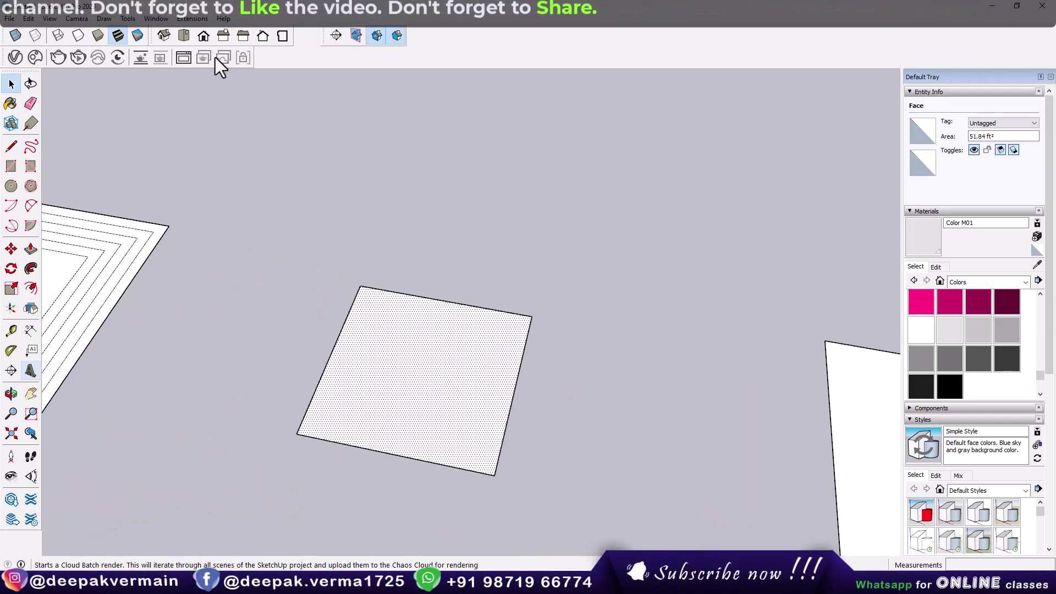
{"action": "left_click", "coordinate": [193, 19]}
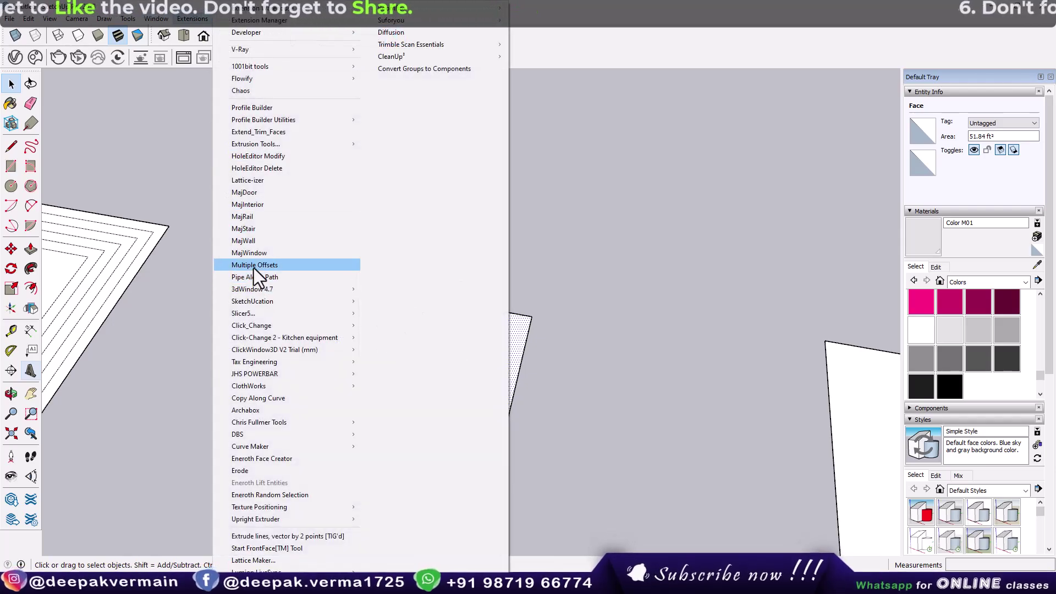
{"action": "left_click", "coordinate": [253, 267]}
{"action": "left_click", "coordinate": [556, 284]}
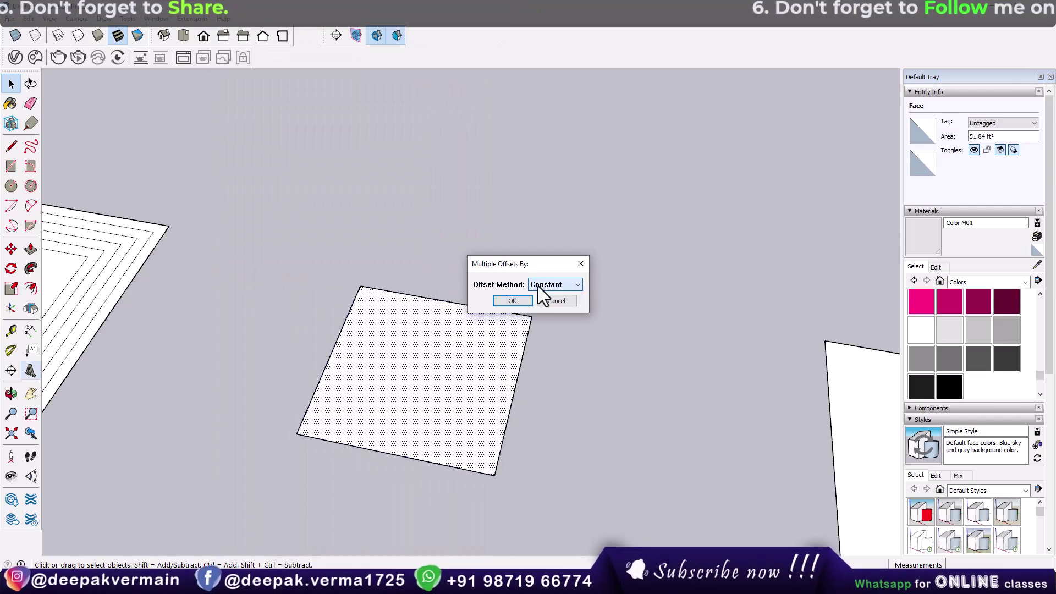
{"action": "left_click", "coordinate": [512, 301]}
{"action": "left_click", "coordinate": [546, 292]}
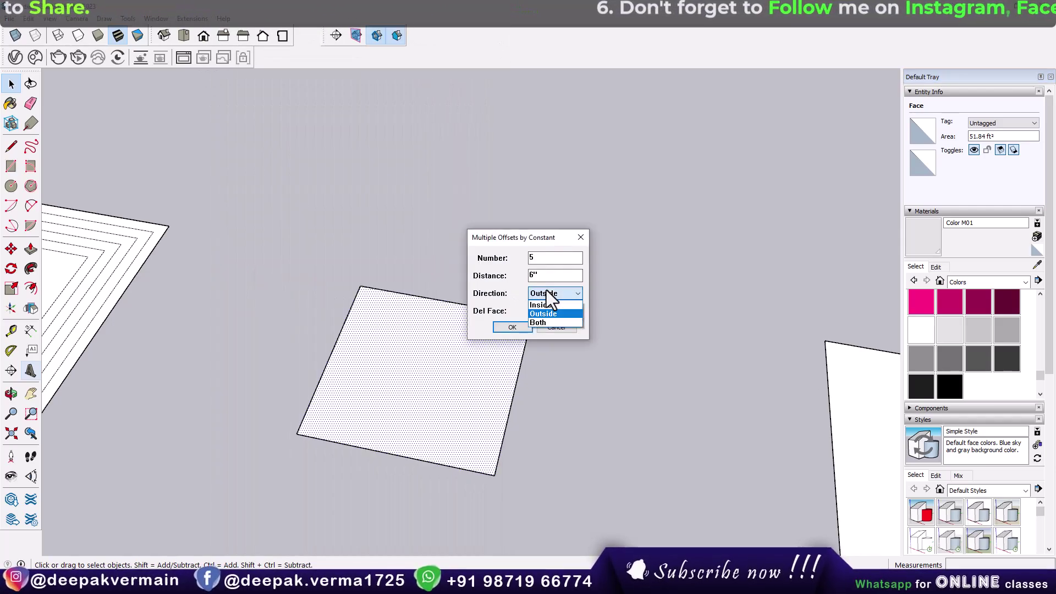
{"action": "left_click", "coordinate": [537, 322]}
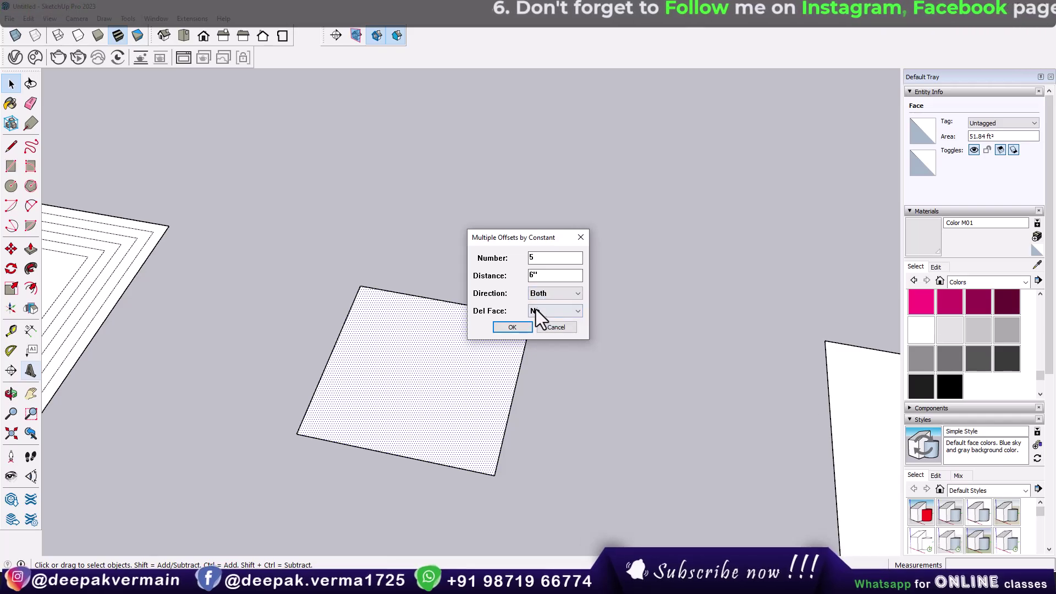
{"action": "double_click", "coordinate": [533, 259]}
{"action": "type", "text": "3"}
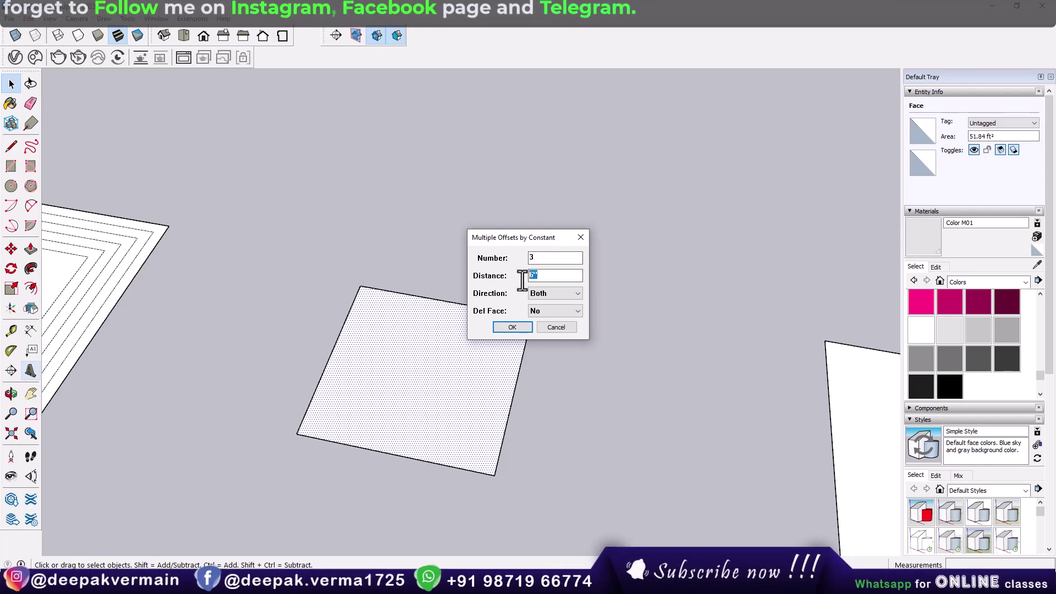
{"action": "type", "text": "8\""}
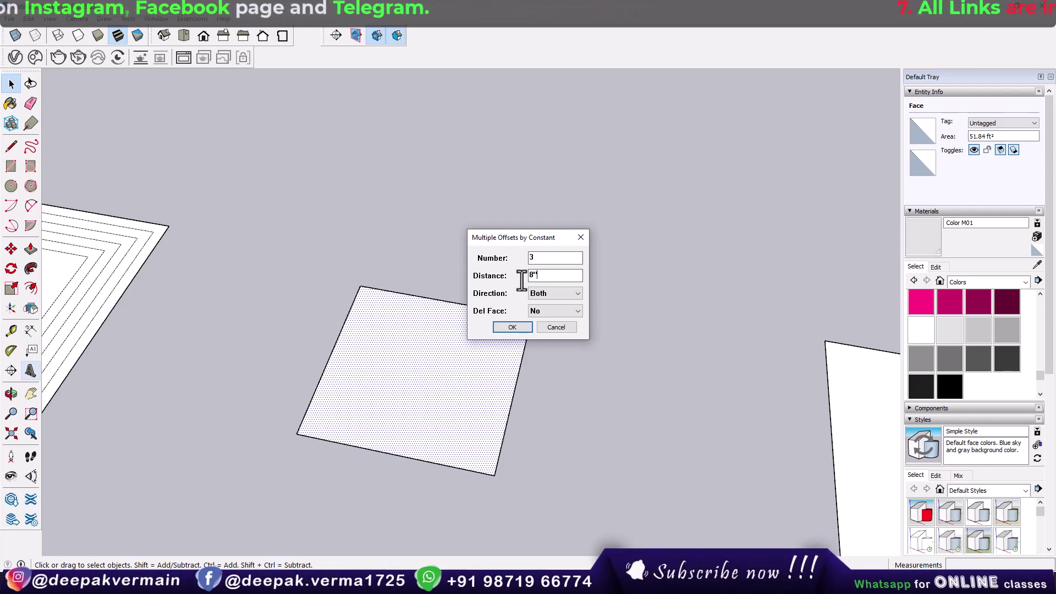
{"action": "left_click", "coordinate": [516, 329]}
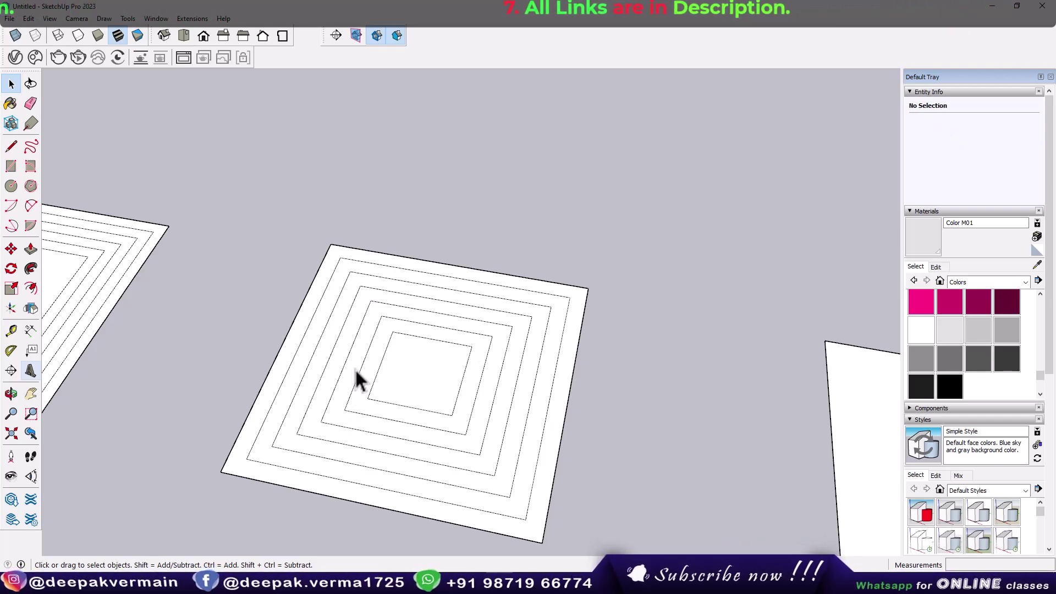
- Measure the 8" offset gap with Tape Measure, then pan to the next square and cube
{"action": "scroll", "coordinate": [335, 360], "scroll_direction": "up", "scroll_amount": 1}
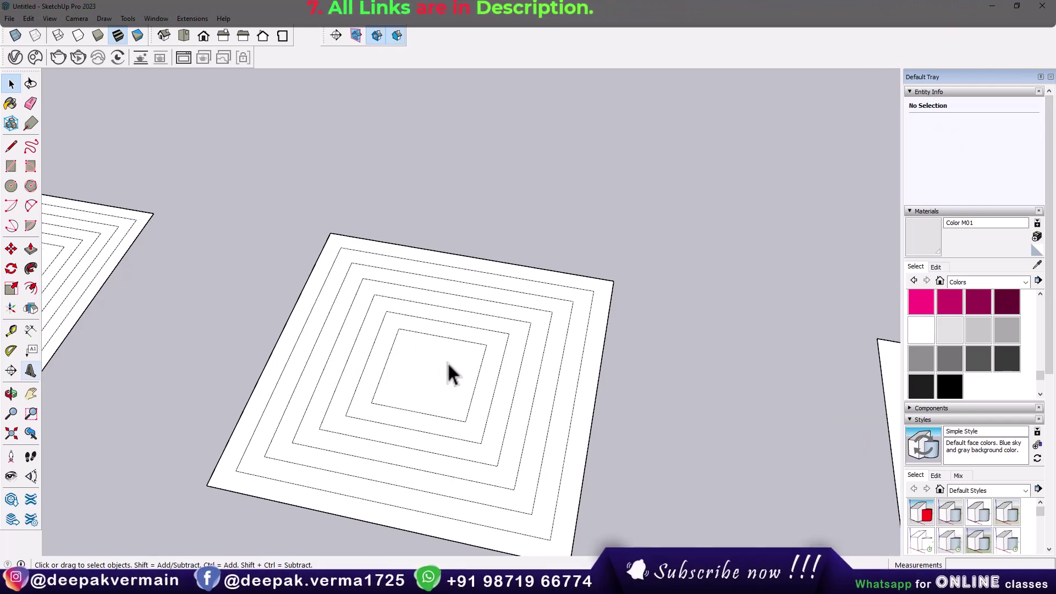
{"action": "left_click", "coordinate": [10, 331]}
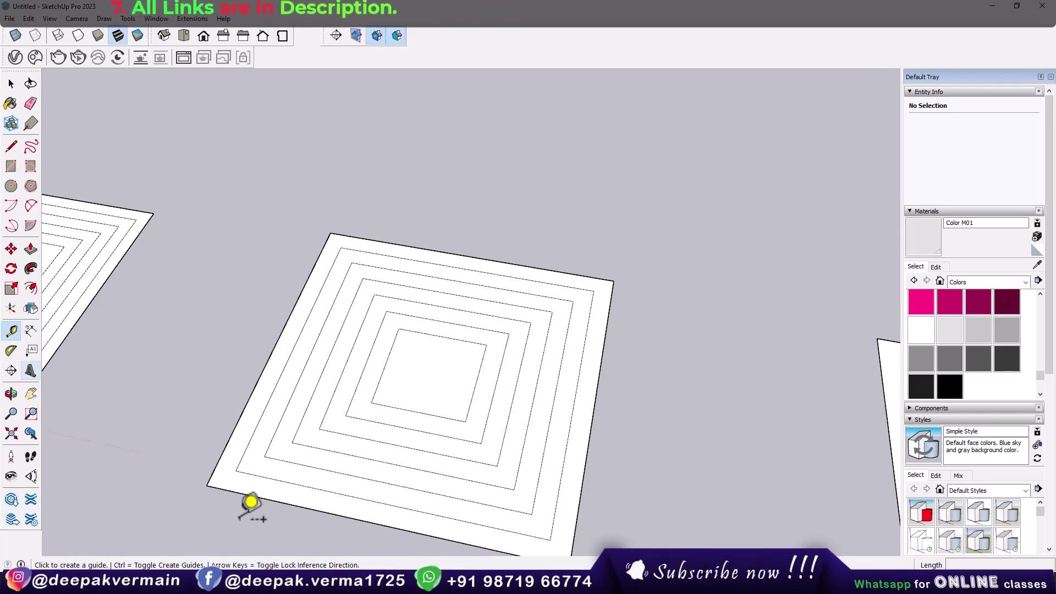
{"action": "scroll", "coordinate": [247, 497], "scroll_direction": "up", "scroll_amount": 2}
{"action": "scroll", "coordinate": [327, 495], "scroll_direction": "up", "scroll_amount": 1}
{"action": "left_click", "coordinate": [316, 510]}
{"action": "scroll", "coordinate": [322, 497], "scroll_direction": "up", "scroll_amount": 1}
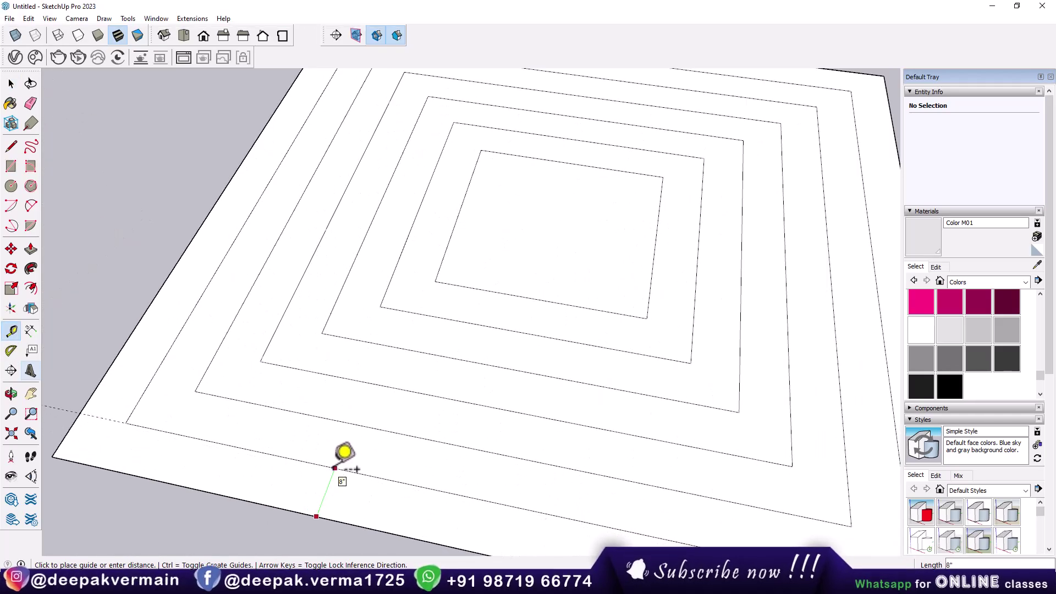
{"action": "scroll", "coordinate": [335, 467], "scroll_direction": "up", "scroll_amount": 1}
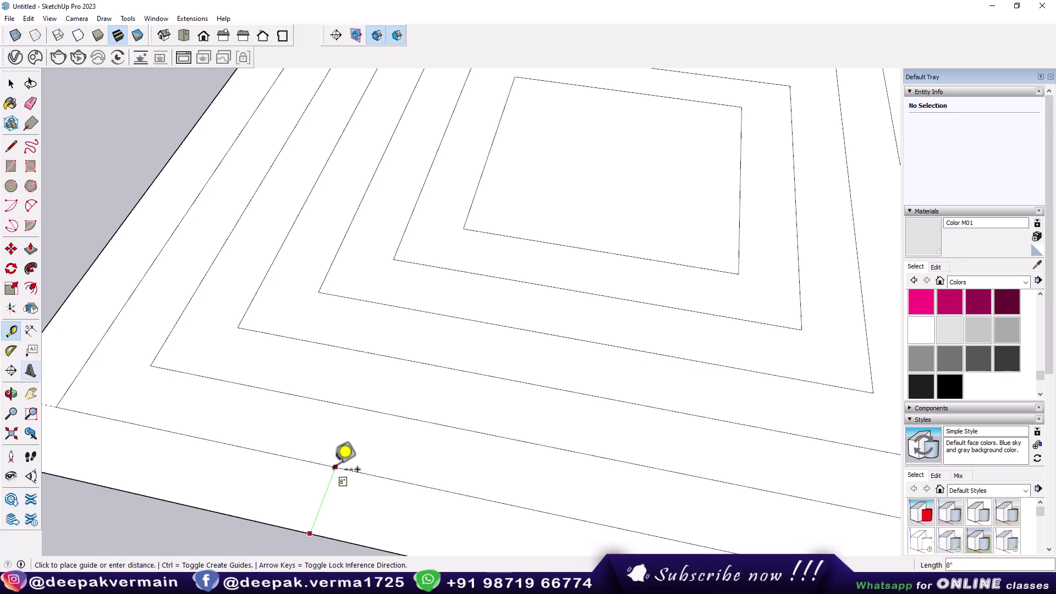
{"action": "scroll", "coordinate": [335, 467], "scroll_direction": "down", "scroll_amount": 2}
{"action": "scroll", "coordinate": [334, 468], "scroll_direction": "down", "scroll_amount": 1}
{"action": "scroll", "coordinate": [608, 454], "scroll_direction": "down", "scroll_amount": 3}
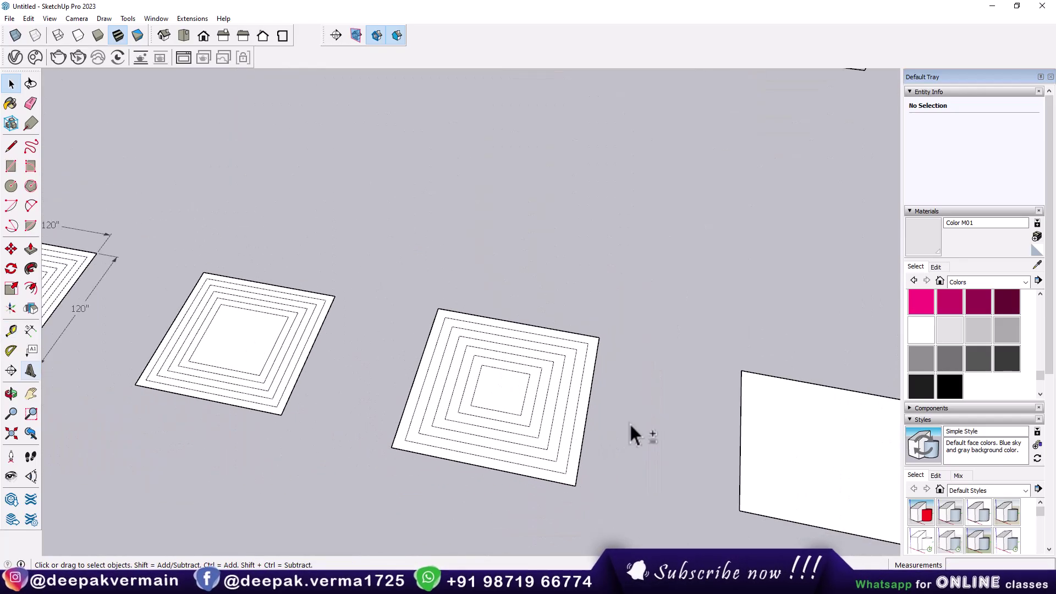
{"action": "middle_click_drag", "start_coordinate": [632, 432], "coordinate": [222, 329], "text": "shift"}
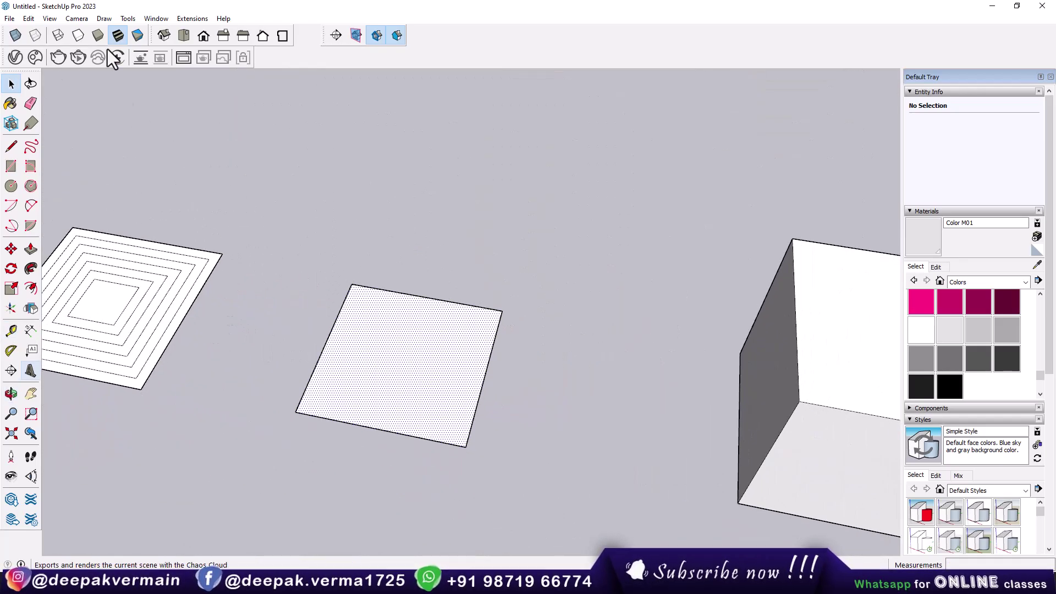
- Run Multiple Offsets on the 100 ft² square with Constant method and Inside direction
{"action": "left_click", "coordinate": [192, 18]}
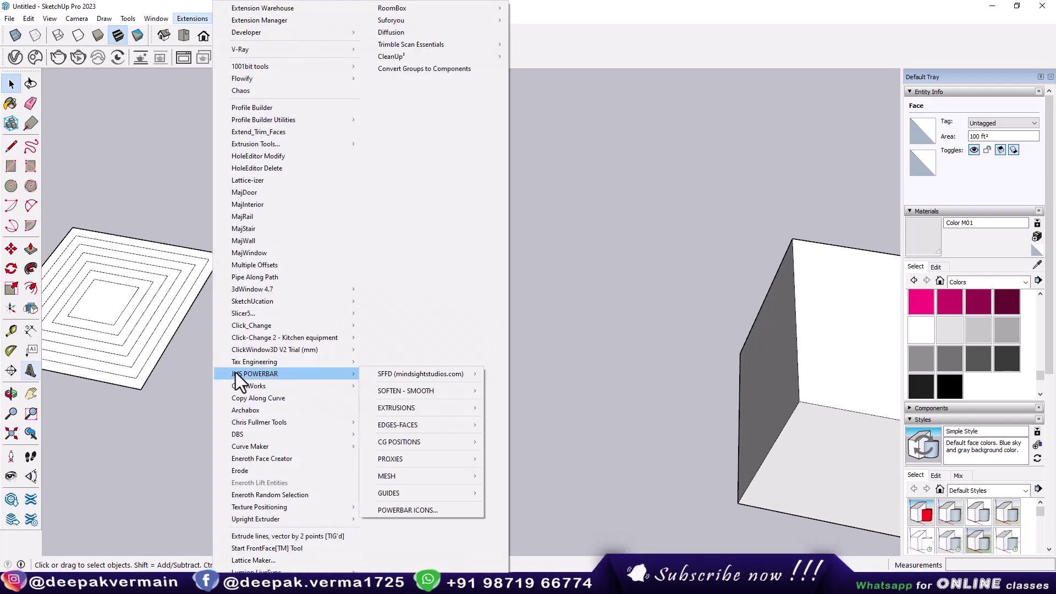
{"action": "left_click", "coordinate": [262, 268]}
{"action": "left_click_drag", "start_coordinate": [525, 263], "coordinate": [569, 262]}
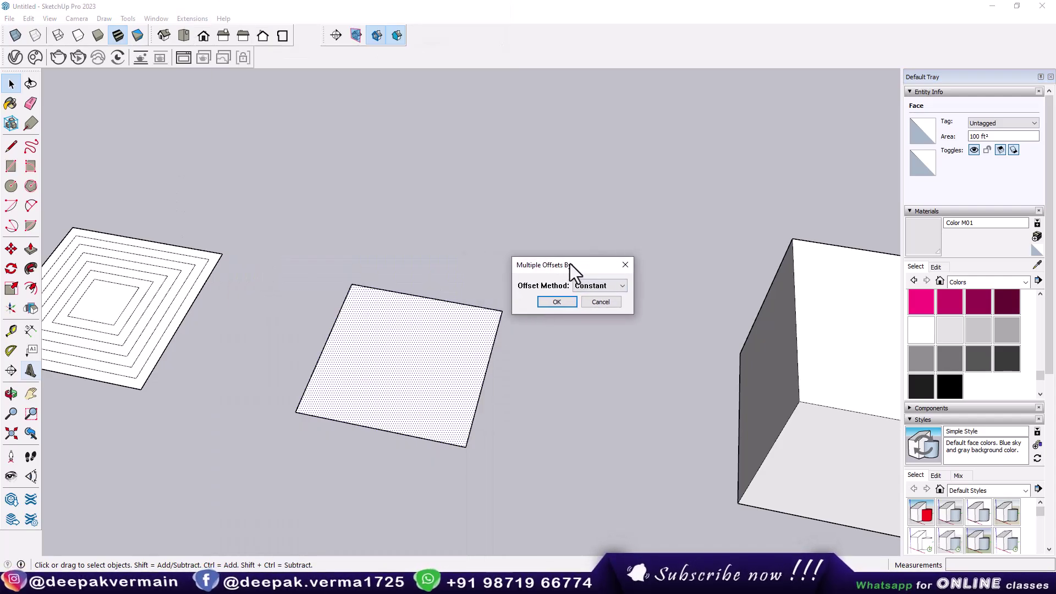
{"action": "left_click", "coordinate": [558, 302]}
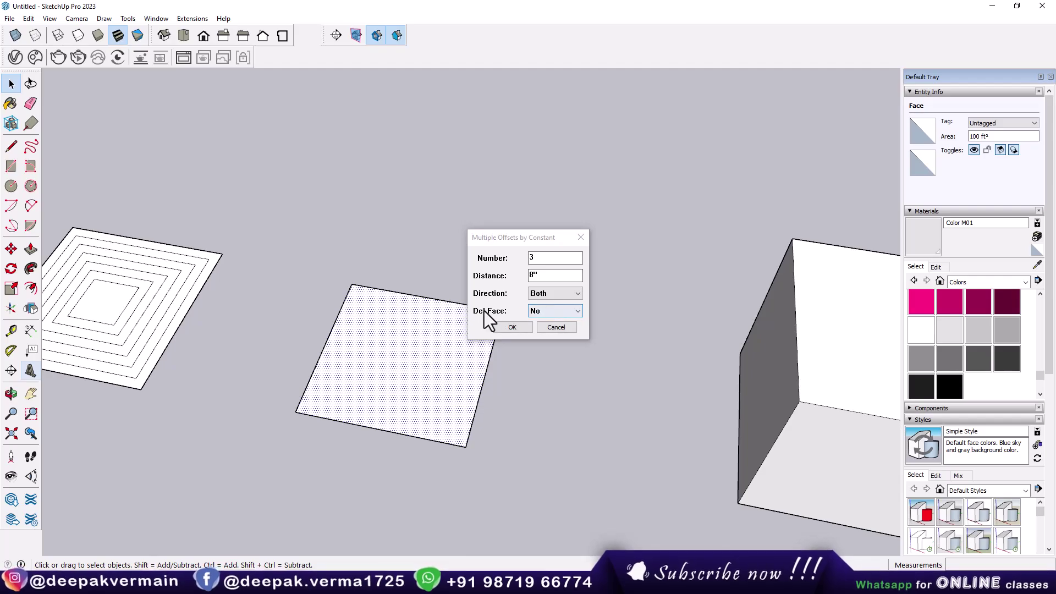
{"action": "left_click", "coordinate": [547, 295]}
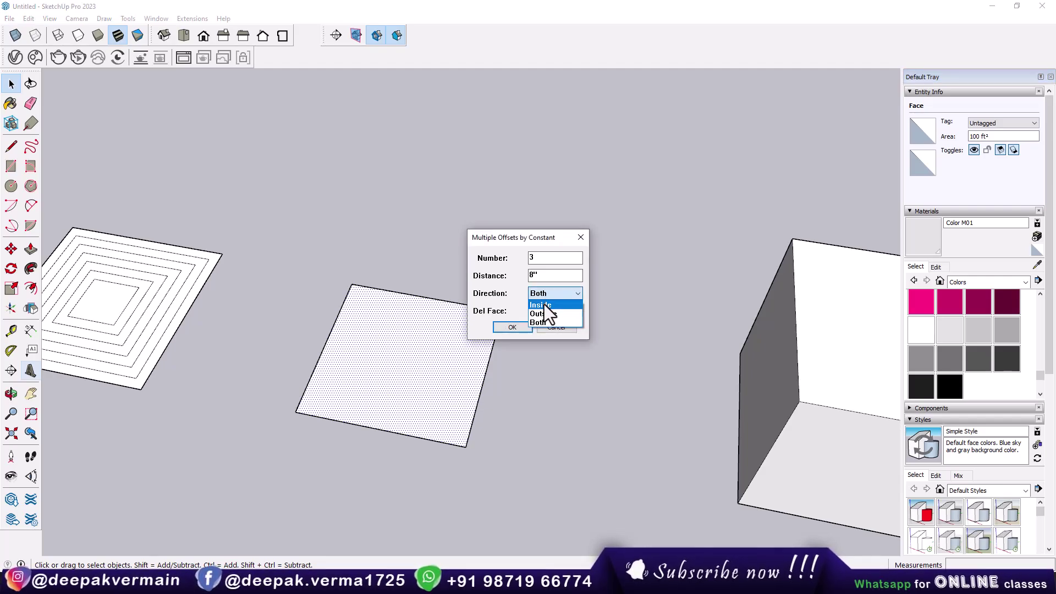
{"action": "left_click", "coordinate": [543, 306]}
- Apply 5 offsets 8" apart with Del Face set to Yes
{"action": "left_click_drag", "start_coordinate": [543, 258], "coordinate": [520, 258]}
{"action": "type", "text": "5"}
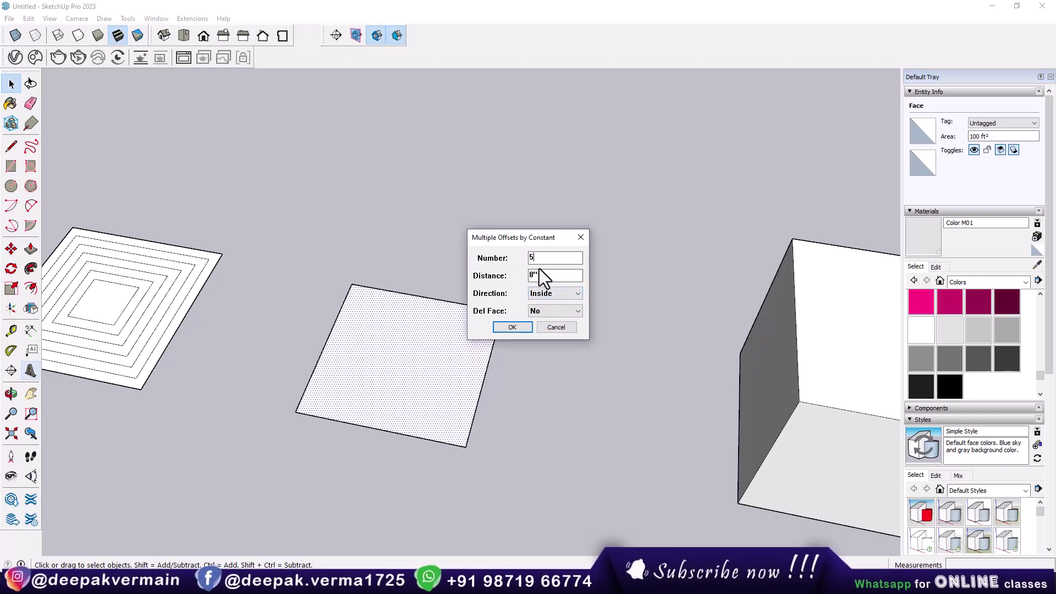
{"action": "left_click", "coordinate": [537, 274]}
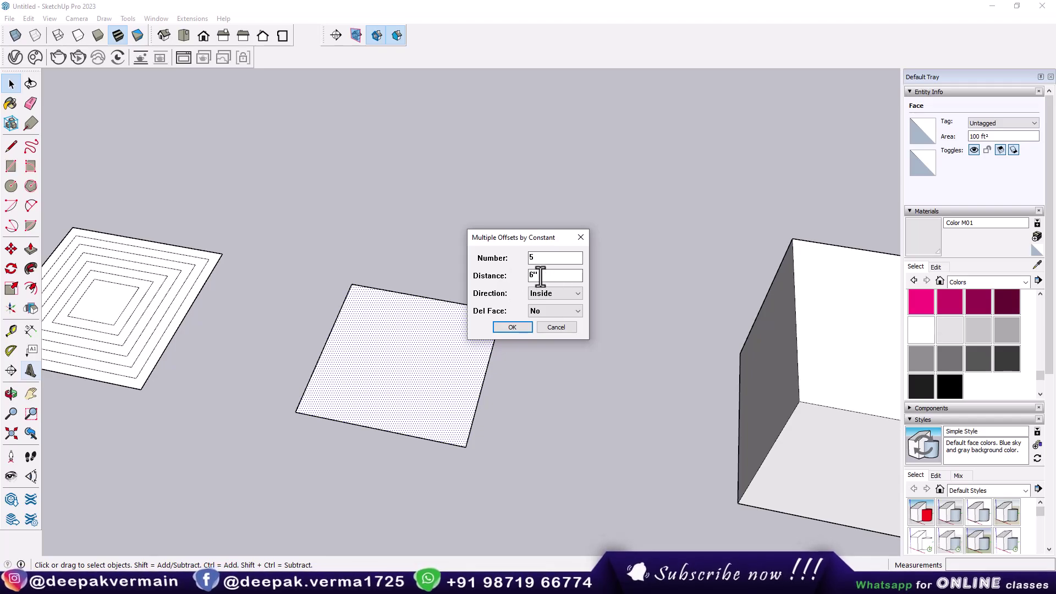
{"action": "left_click", "coordinate": [533, 315]}
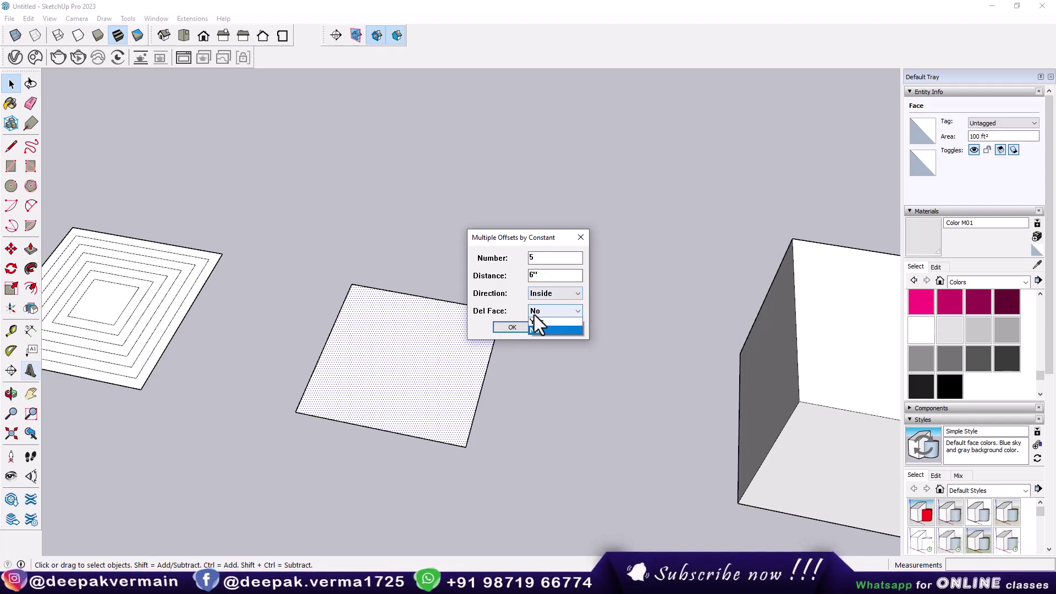
{"action": "left_click", "coordinate": [532, 323]}
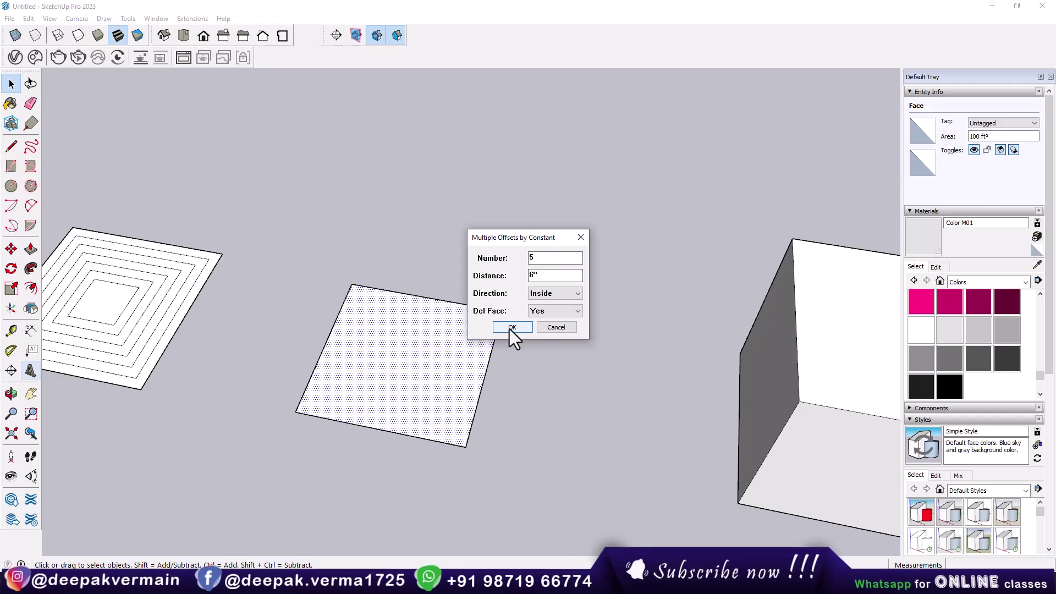
{"action": "left_click", "coordinate": [512, 327]}
{"action": "scroll", "coordinate": [398, 390], "scroll_direction": "up", "scroll_amount": 2}
{"action": "scroll", "coordinate": [310, 372], "scroll_direction": "up", "scroll_amount": 2}
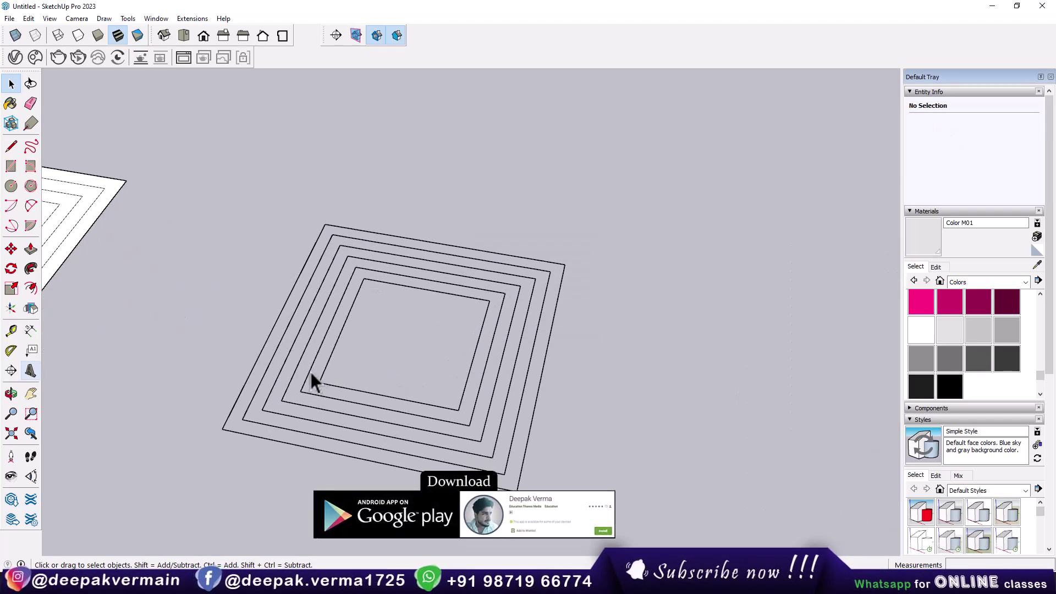
{"action": "scroll", "coordinate": [310, 372], "scroll_direction": "up", "scroll_amount": 1}
- Bring the cube, circle and triangle into view and box-select all three
{"action": "mouse_move", "coordinate": [264, 313]}
{"action": "left_mouse_down"}
{"action": "mouse_move", "coordinate": [360, 375]}
{"action": "mouse_move", "coordinate": [253, 341]}
{"action": "left_mouse_up"}
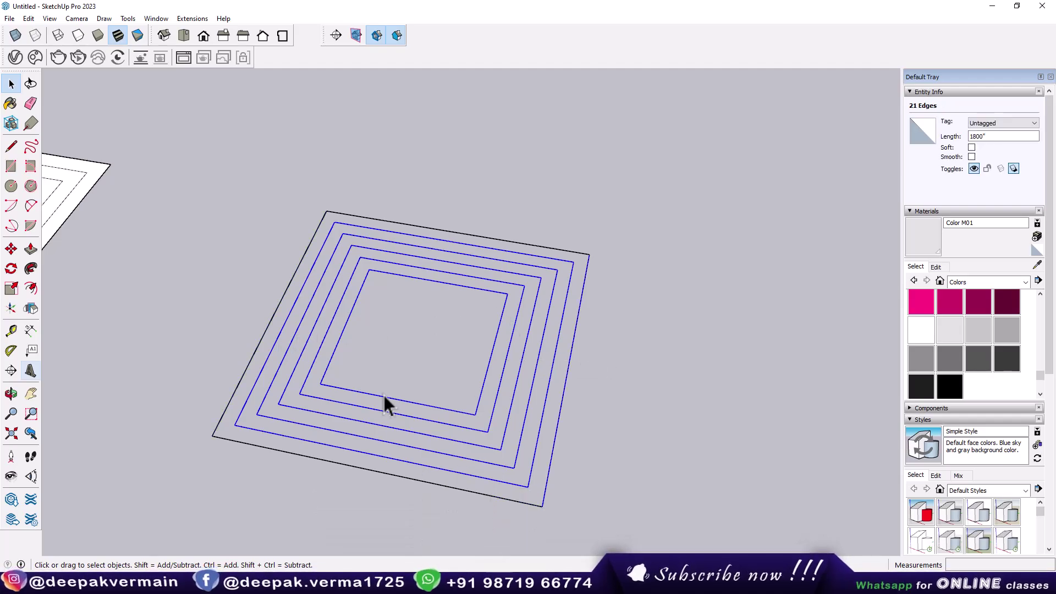
{"action": "scroll", "coordinate": [383, 396], "scroll_direction": "down", "scroll_amount": 3}
{"action": "scroll", "coordinate": [384, 396], "scroll_direction": "down", "scroll_amount": 2}
{"action": "middle_click_drag", "start_coordinate": [384, 397], "coordinate": [318, 382], "text": "shift"}
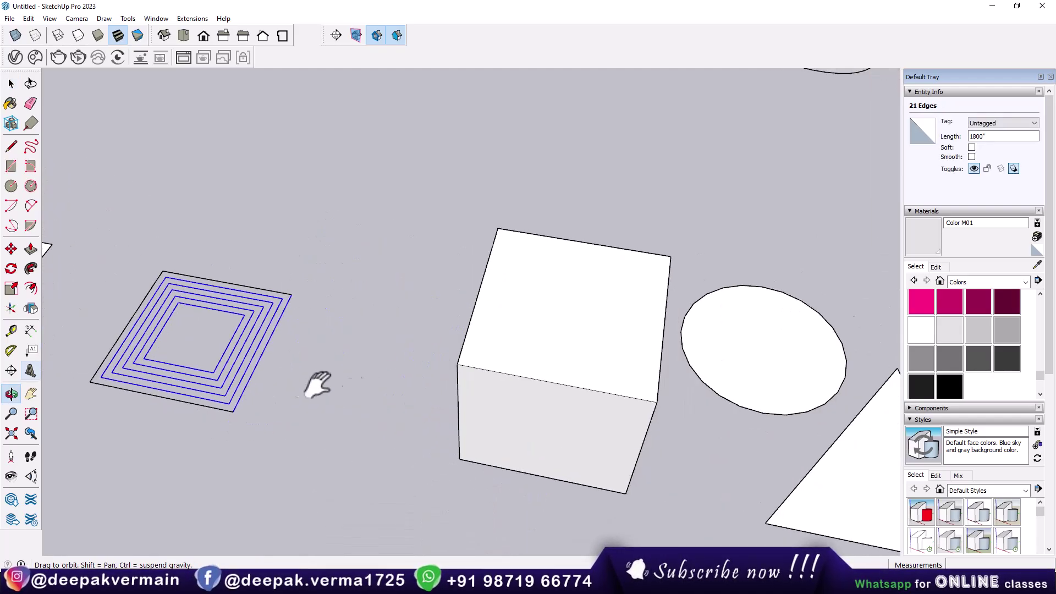
{"action": "scroll", "coordinate": [561, 401], "scroll_direction": "down", "scroll_amount": 2}
{"action": "mouse_move", "coordinate": [561, 405]}
{"action": "middle_mouse_down", "text": "shift"}
{"action": "mouse_move", "coordinate": [516, 405]}
{"action": "mouse_move", "coordinate": [519, 372]}
{"action": "middle_mouse_up", "text": "shift"}
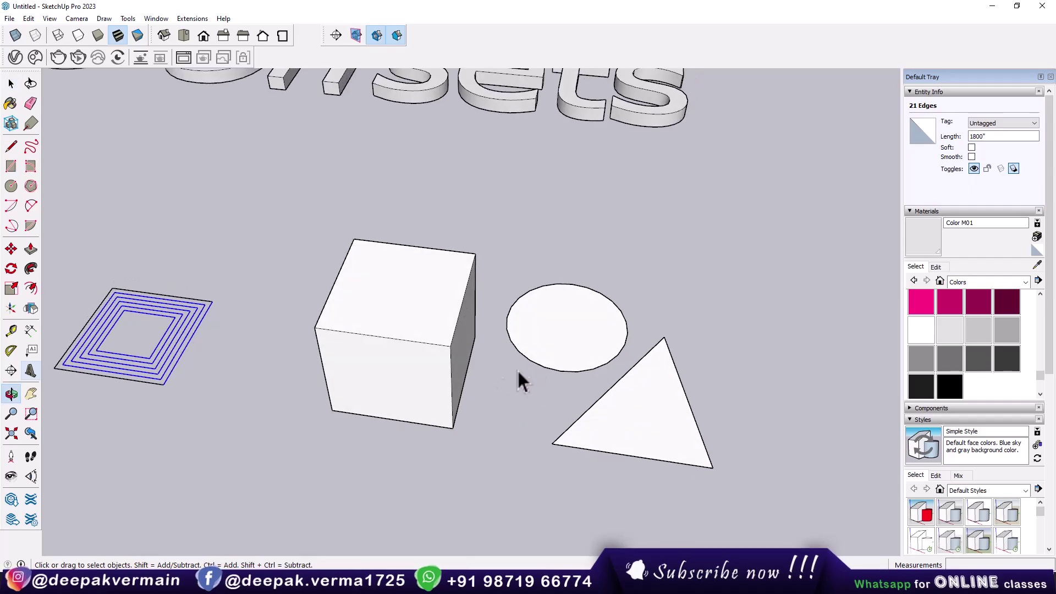
{"action": "mouse_move", "coordinate": [601, 356]}
{"action": "middle_mouse_down"}
{"action": "mouse_move", "coordinate": [554, 370]}
{"action": "mouse_move", "coordinate": [545, 347]}
{"action": "middle_mouse_up"}
{"action": "mouse_move", "coordinate": [318, 208]}
{"action": "left_mouse_down"}
{"action": "mouse_move", "coordinate": [327, 233]}
{"action": "mouse_move", "coordinate": [710, 487]}
{"action": "mouse_move", "coordinate": [770, 513]}
{"action": "left_mouse_up"}
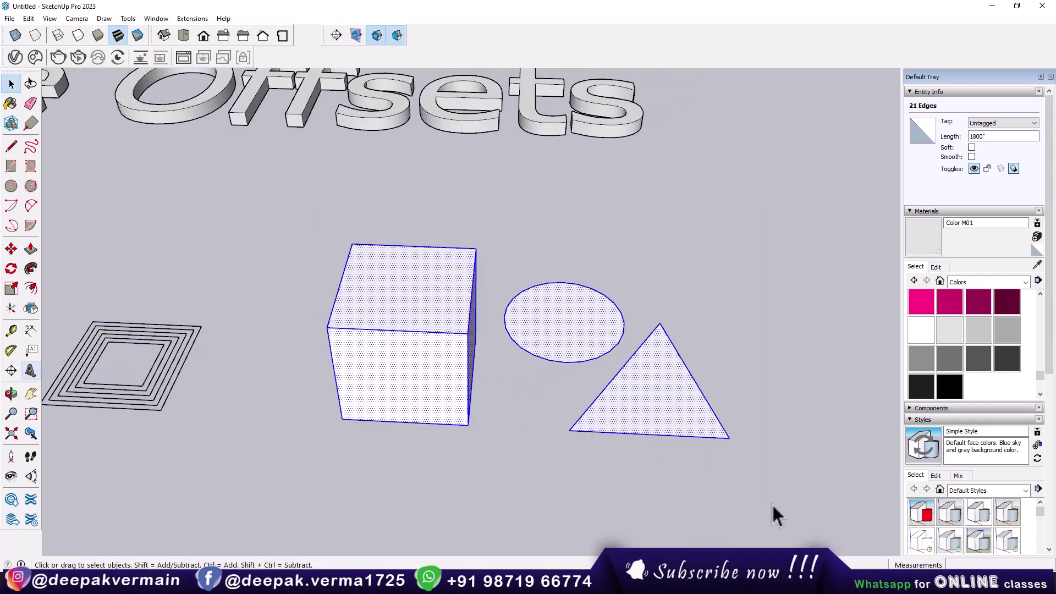
- Add five Constant 6" inside offsets to the selected shapes, keeping their faces
{"action": "left_click", "coordinate": [154, 20]}
{"action": "left_click", "coordinate": [260, 277]}
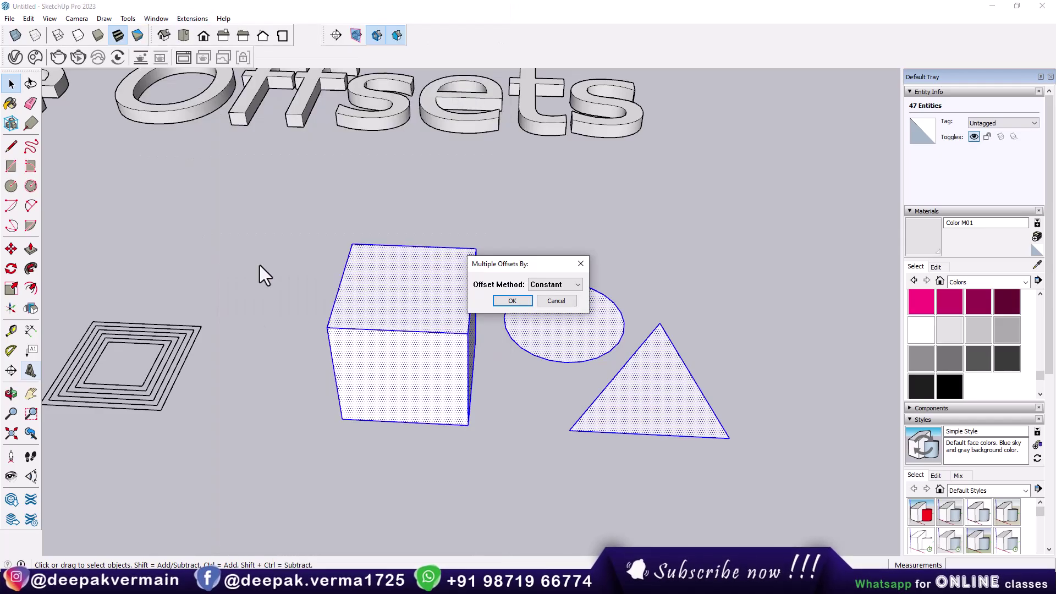
{"action": "left_click", "coordinate": [522, 300]}
{"action": "left_click_drag", "start_coordinate": [543, 237], "coordinate": [651, 238]}
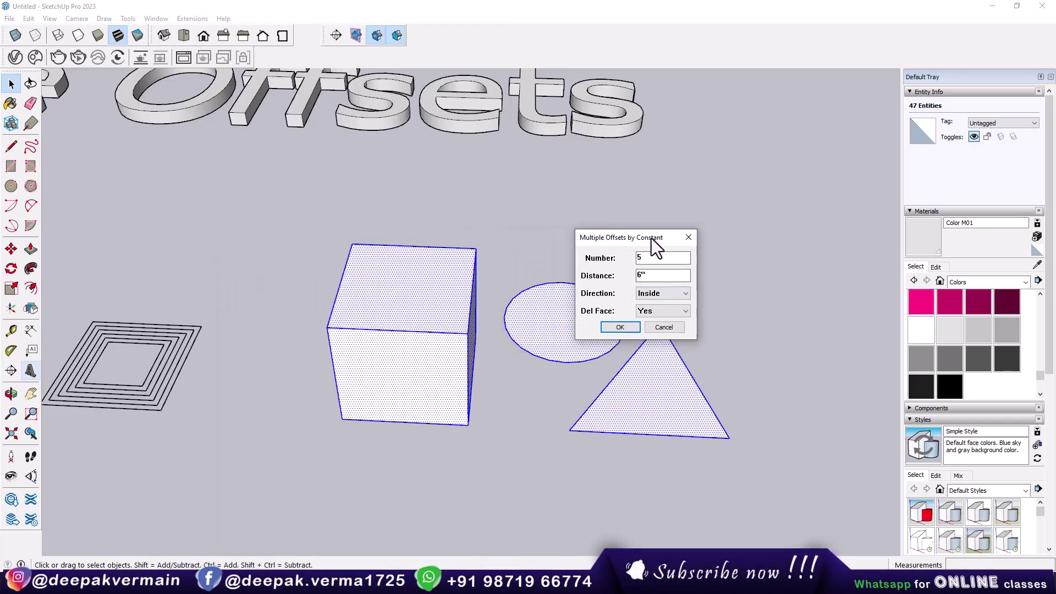
{"action": "left_click", "coordinate": [652, 308]}
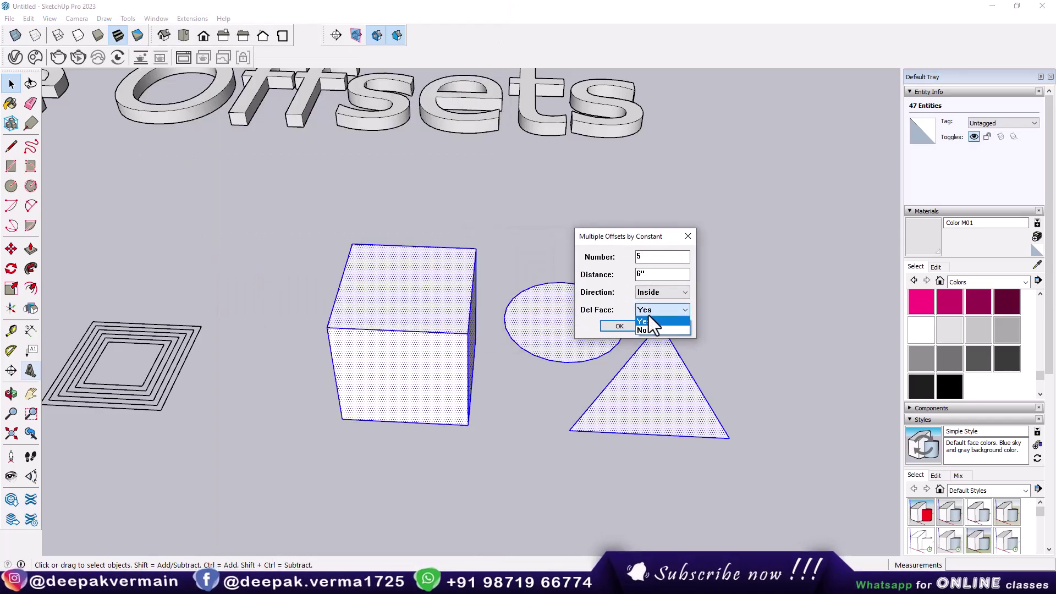
{"action": "left_click", "coordinate": [620, 327]}
{"action": "mouse_move", "coordinate": [608, 380]}
{"action": "middle_mouse_down"}
{"action": "mouse_move", "coordinate": [377, 348]}
{"action": "mouse_move", "coordinate": [350, 304]}
{"action": "mouse_move", "coordinate": [449, 283]}
{"action": "mouse_move", "coordinate": [671, 424]}
{"action": "middle_mouse_up"}
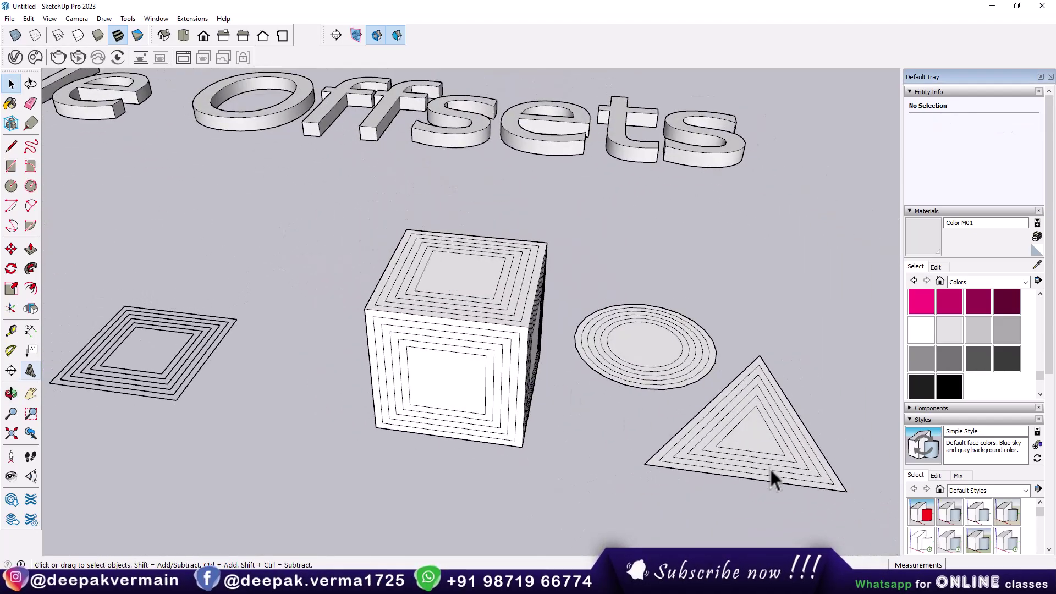
- Select the whole sphere and run Multiple Offsets with the Constant method
{"action": "mouse_move", "coordinate": [767, 464]}
{"action": "middle_mouse_down"}
{"action": "mouse_move", "coordinate": [445, 373]}
{"action": "mouse_move", "coordinate": [377, 365]}
{"action": "mouse_move", "coordinate": [490, 413]}
{"action": "mouse_move", "coordinate": [554, 382]}
{"action": "middle_mouse_up"}
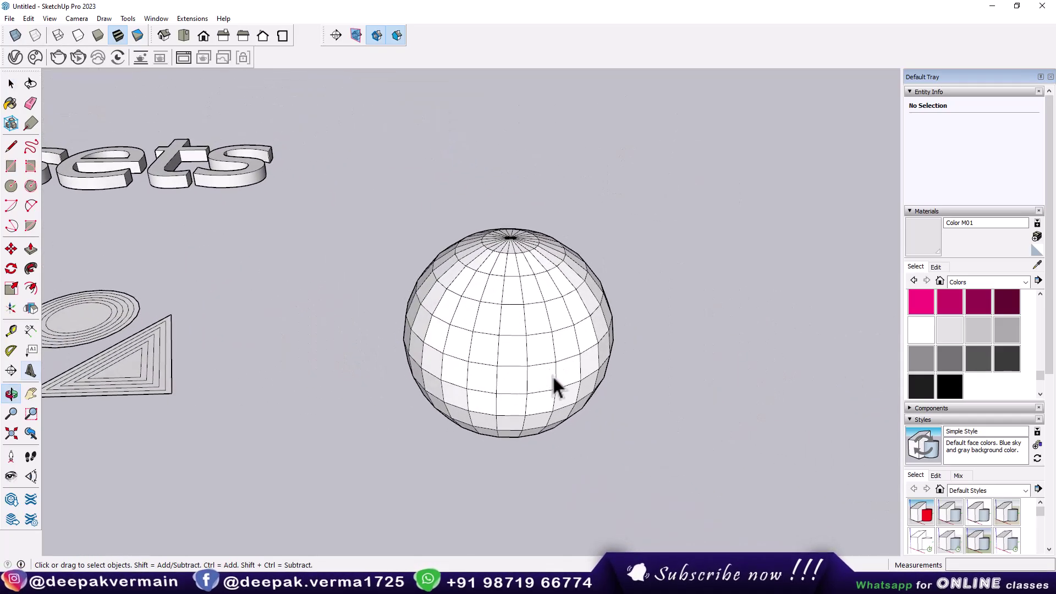
{"action": "triple_click", "coordinate": [523, 362]}
{"action": "scroll", "coordinate": [494, 375], "scroll_direction": "up", "scroll_amount": 1}
{"action": "scroll", "coordinate": [494, 375], "scroll_direction": "up", "scroll_amount": 1}
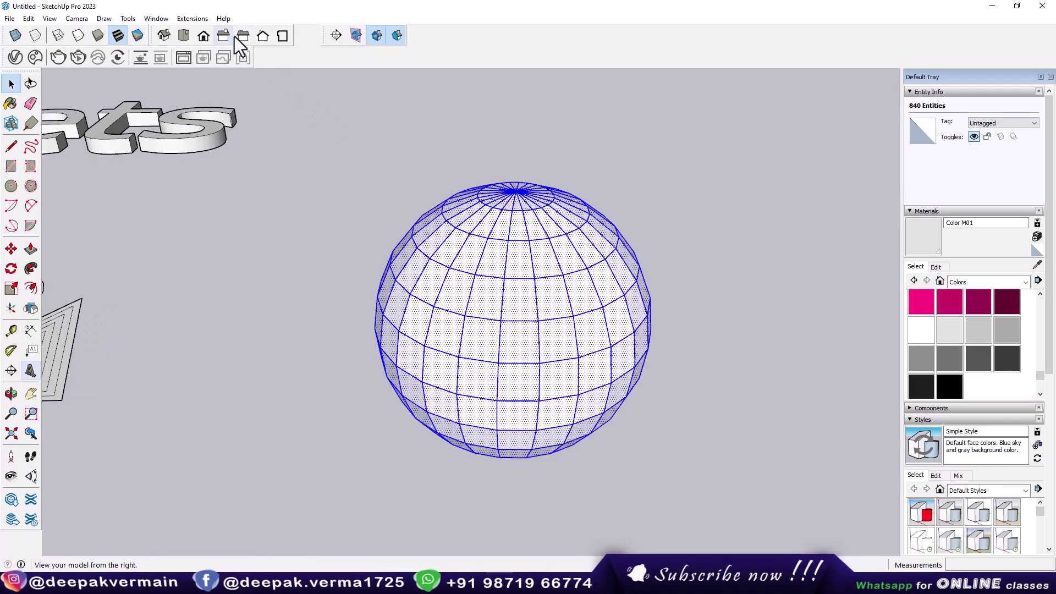
{"action": "left_click", "coordinate": [192, 18]}
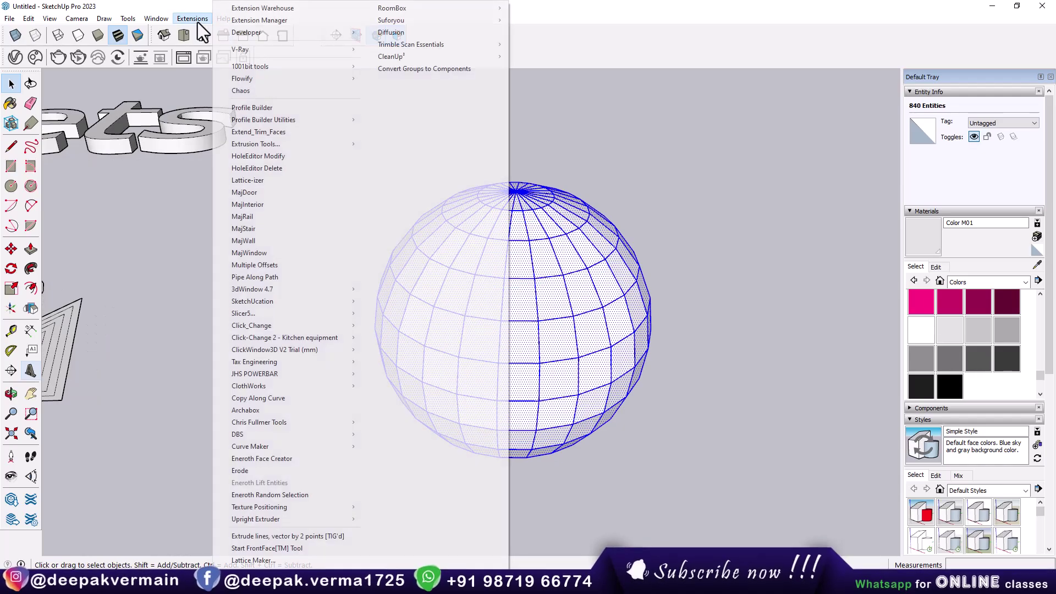
{"action": "left_click", "coordinate": [256, 264]}
{"action": "left_click_drag", "start_coordinate": [534, 264], "coordinate": [754, 249]}
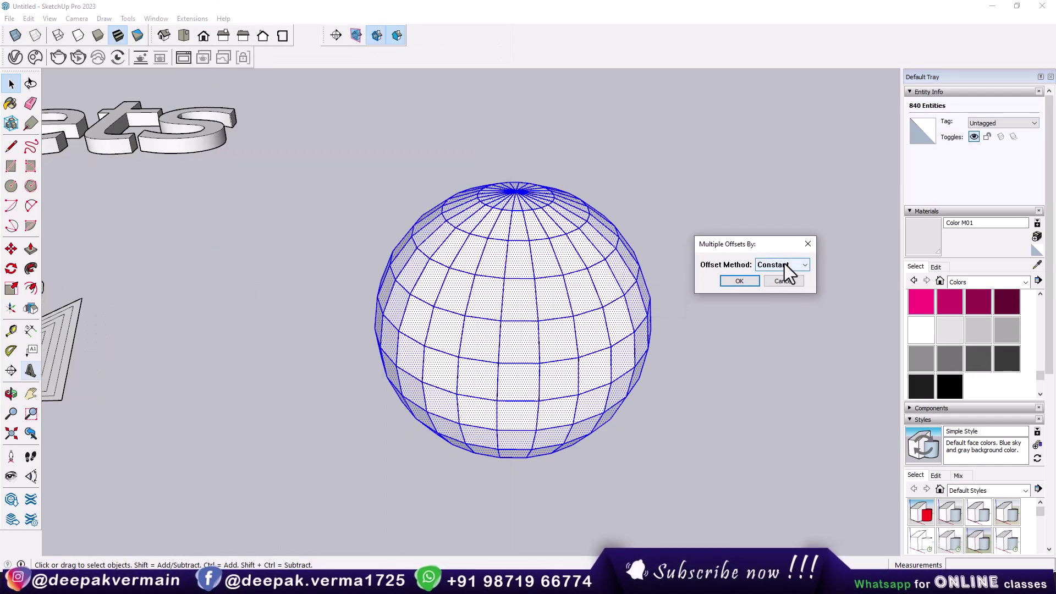
{"action": "left_click", "coordinate": [740, 281]}
- Inset each sphere face once by 2", keeping faces, and orbit to inspect
{"action": "left_click_drag", "start_coordinate": [519, 241], "coordinate": [707, 230]}
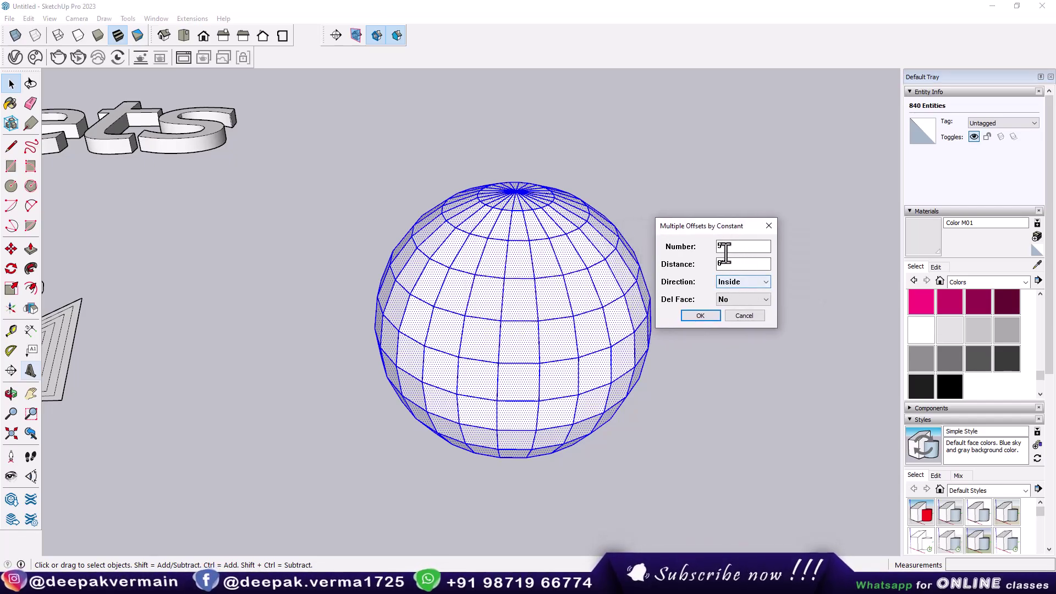
{"action": "double_click", "coordinate": [721, 246]}
{"action": "type", "text": "1"}
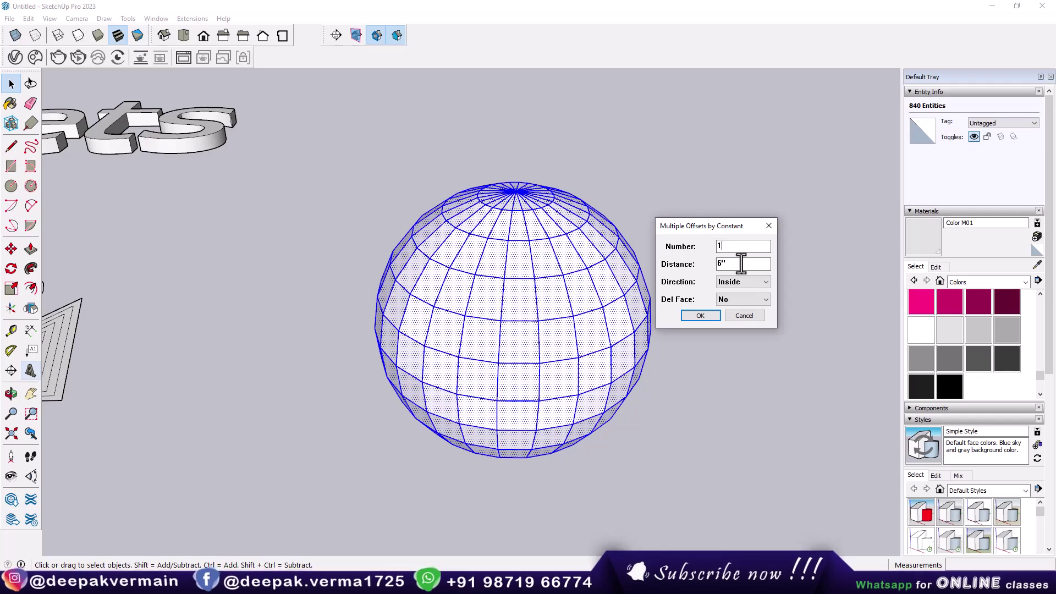
{"action": "left_click_drag", "start_coordinate": [737, 264], "coordinate": [710, 264]}
{"action": "type", "text": "2"}
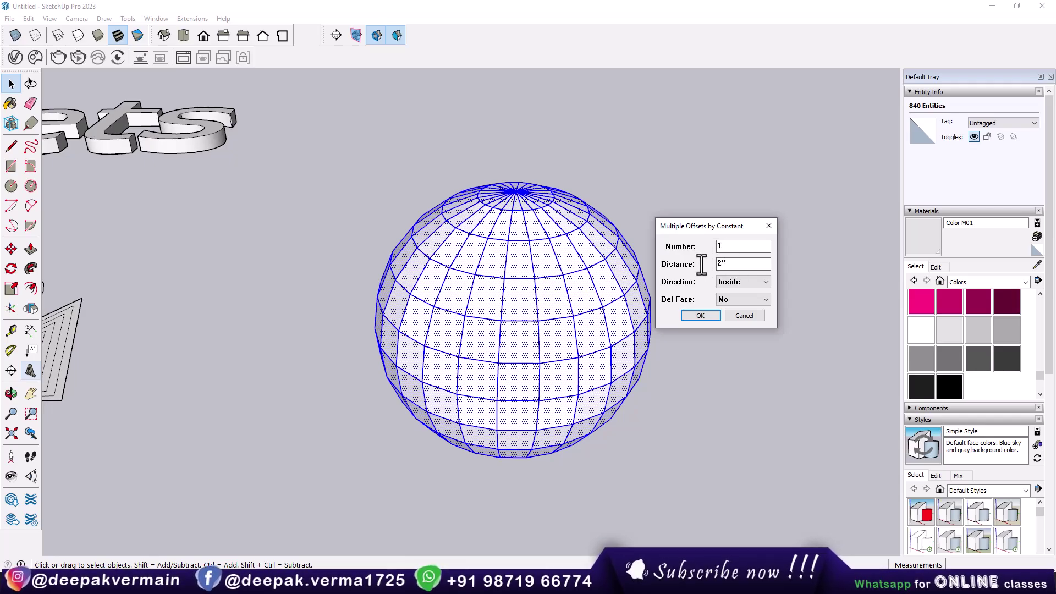
{"action": "left_click", "coordinate": [698, 314]}
{"action": "scroll", "coordinate": [530, 305], "scroll_direction": "up", "scroll_amount": 3}
{"action": "middle_click_drag", "start_coordinate": [544, 284], "coordinate": [495, 382]}
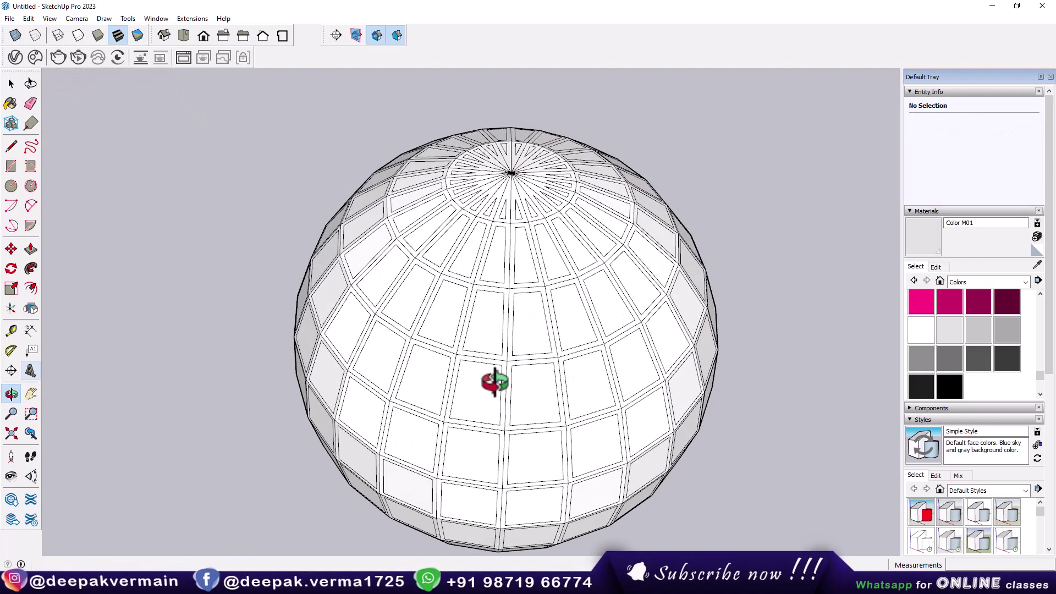
{"action": "key", "text": "space"}
{"action": "scroll", "coordinate": [494, 330], "scroll_direction": "up", "scroll_amount": 2}
- Orbit past the sphere and zoom in on the Constant, Formula and List rows
{"action": "mouse_move", "coordinate": [552, 344]}
{"action": "middle_mouse_down"}
{"action": "mouse_move", "coordinate": [493, 330]}
{"action": "mouse_move", "coordinate": [608, 264]}
{"action": "mouse_move", "coordinate": [571, 341]}
{"action": "mouse_move", "coordinate": [722, 196]}
{"action": "mouse_move", "coordinate": [676, 335]}
{"action": "middle_mouse_up"}
{"action": "left_click", "coordinate": [545, 338]}
{"action": "scroll", "coordinate": [510, 325], "scroll_direction": "down", "scroll_amount": 5}
{"action": "scroll", "coordinate": [622, 379], "scroll_direction": "down", "scroll_amount": 3}
{"action": "mouse_move", "coordinate": [616, 353]}
{"action": "middle_mouse_down"}
{"action": "mouse_move", "coordinate": [322, 363]}
{"action": "mouse_move", "coordinate": [537, 353]}
{"action": "middle_mouse_up"}
{"action": "scroll", "coordinate": [420, 358], "scroll_direction": "up", "scroll_amount": 2}
{"action": "scroll", "coordinate": [413, 325], "scroll_direction": "up", "scroll_amount": 5}
{"action": "middle_click_drag", "start_coordinate": [413, 325], "coordinate": [431, 342]}
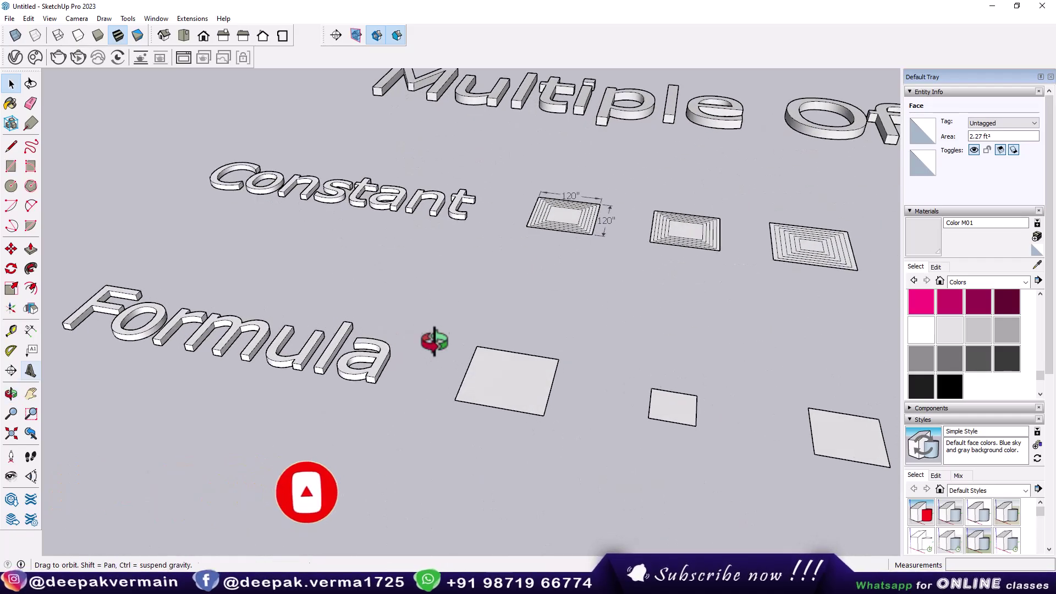
{"action": "scroll", "coordinate": [427, 352], "scroll_direction": "up", "scroll_amount": 2}
{"action": "scroll", "coordinate": [458, 412], "scroll_direction": "up", "scroll_amount": 2}
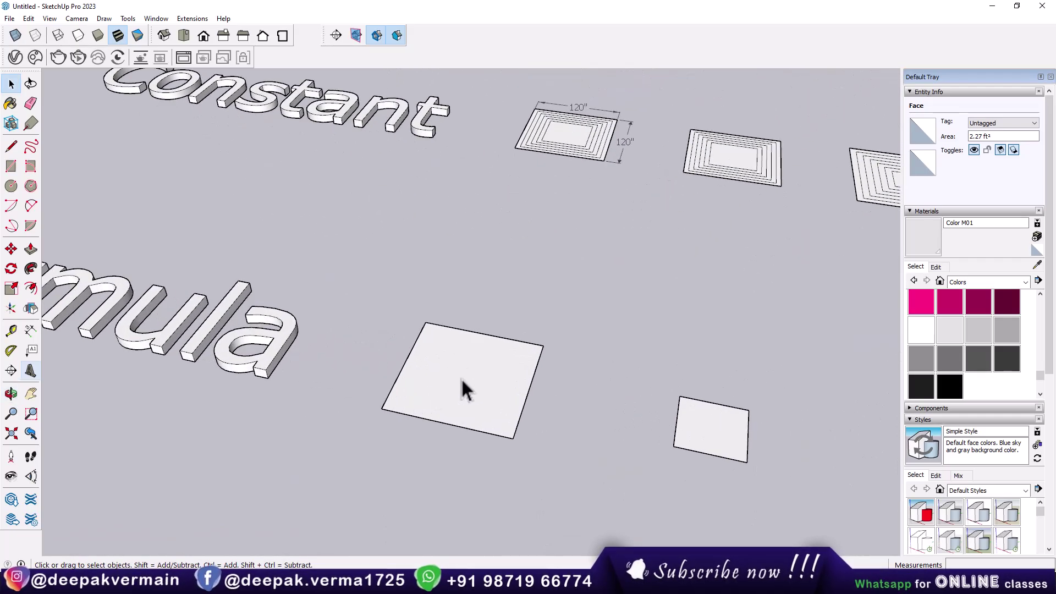
- Run Multiple Offsets with the Formula method on the first Formula-row square
{"action": "left_click", "coordinate": [411, 374]}
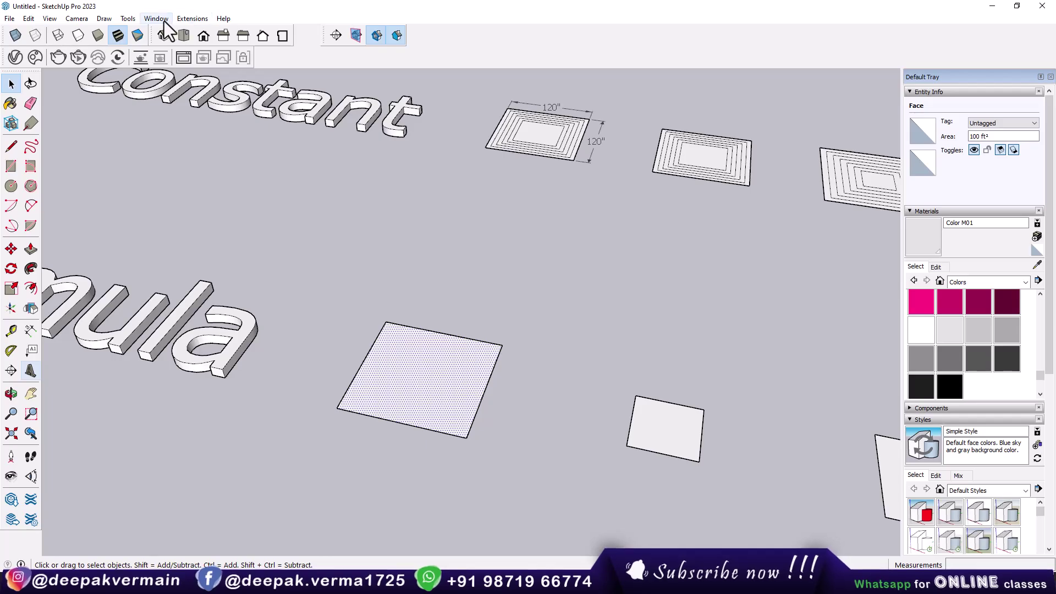
{"action": "left_click", "coordinate": [187, 19]}
{"action": "left_click", "coordinate": [279, 265]}
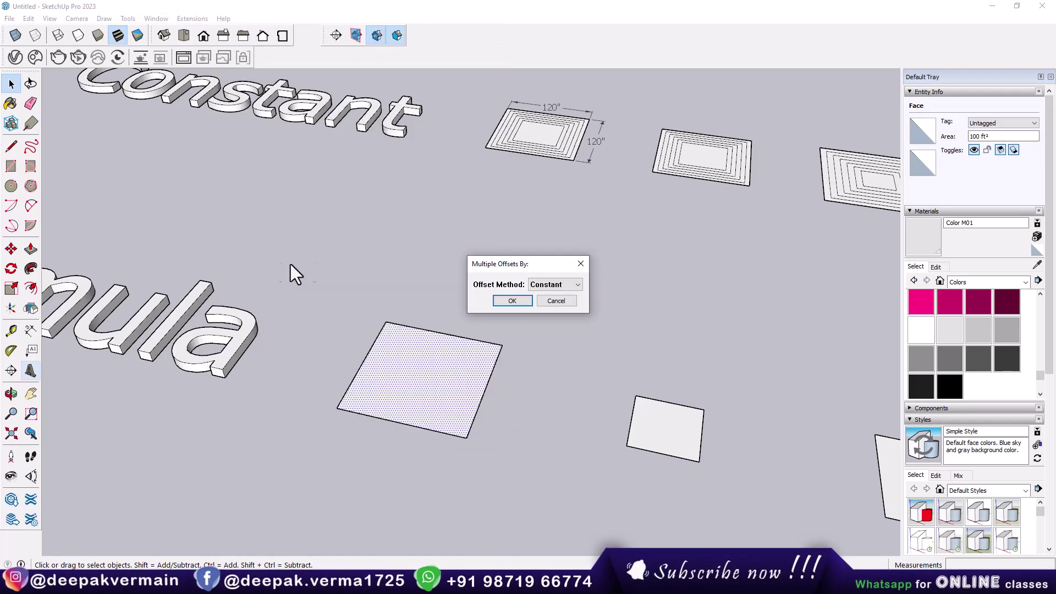
{"action": "left_click", "coordinate": [552, 305]}
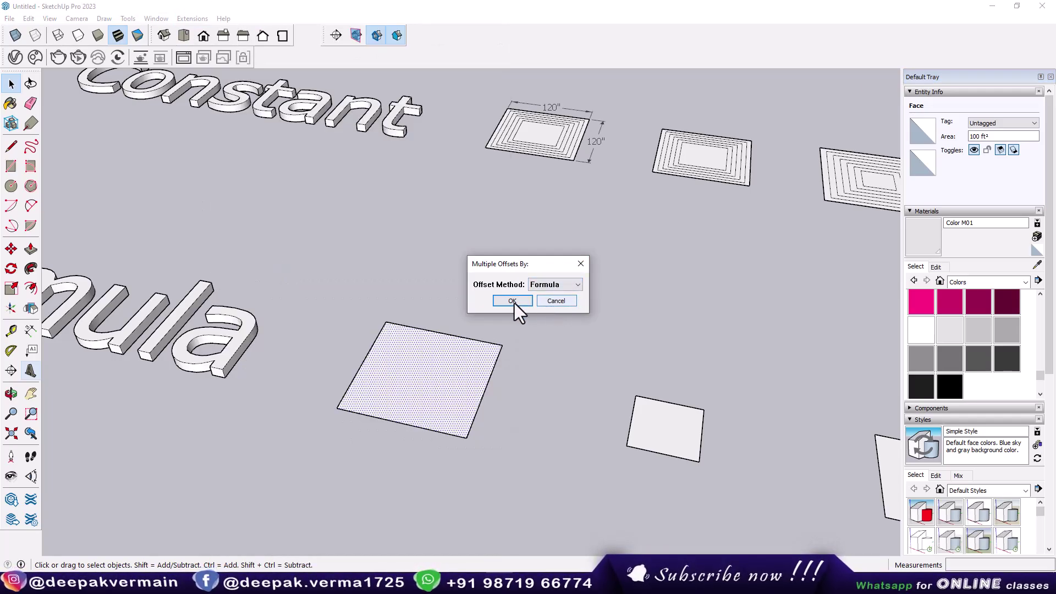
{"action": "left_click", "coordinate": [512, 301]}
{"action": "left_click_drag", "start_coordinate": [528, 223], "coordinate": [639, 231]}
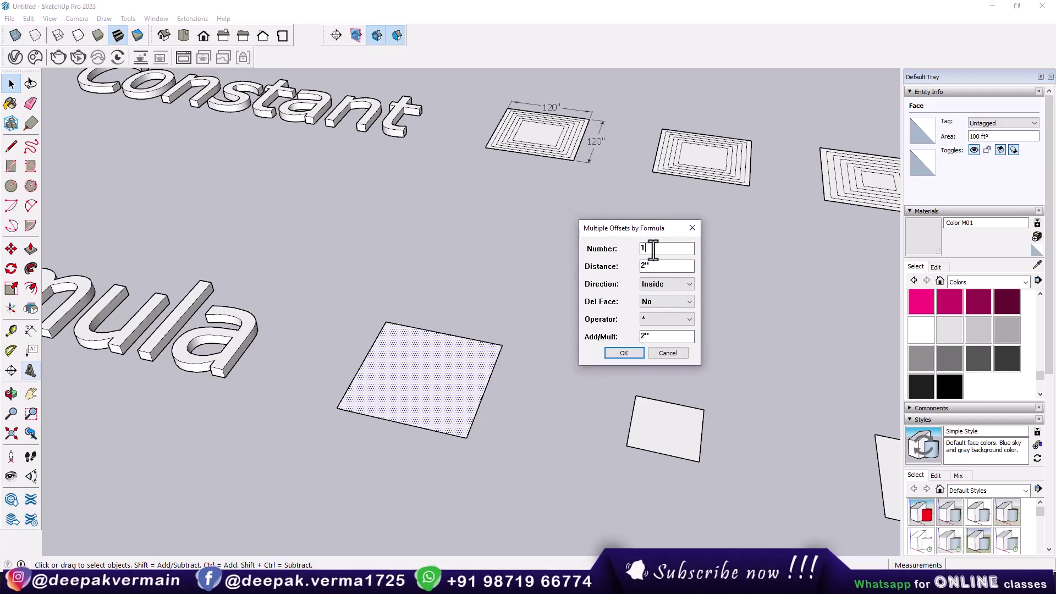
- Apply 5 inside offsets from 6", face kept, operator + with 4" added each step
{"action": "left_click_drag", "start_coordinate": [650, 248], "coordinate": [627, 250]}
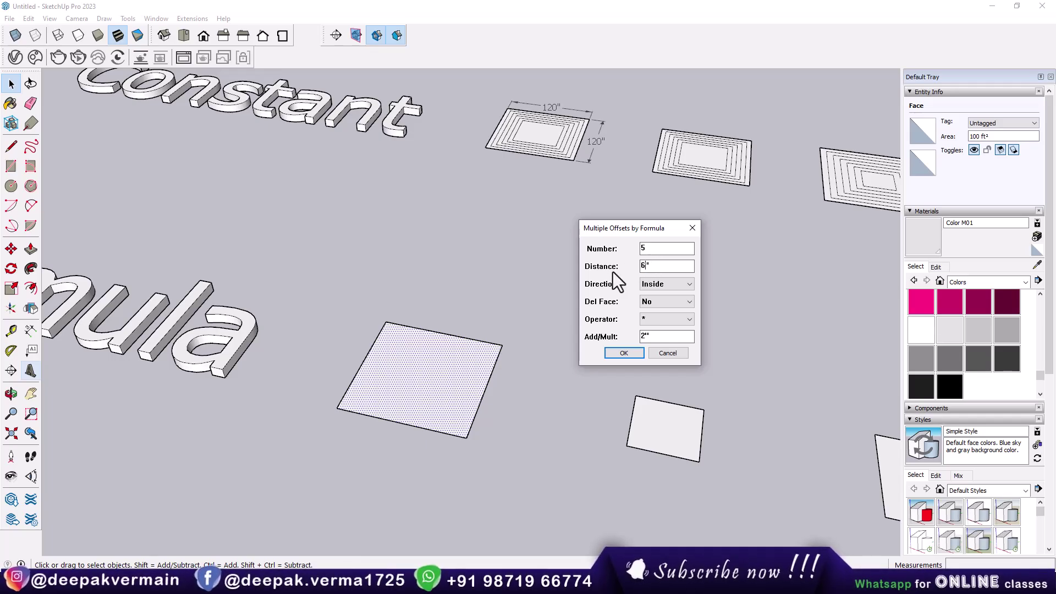
{"action": "left_click", "coordinate": [660, 287]}
{"action": "left_click", "coordinate": [650, 304]}
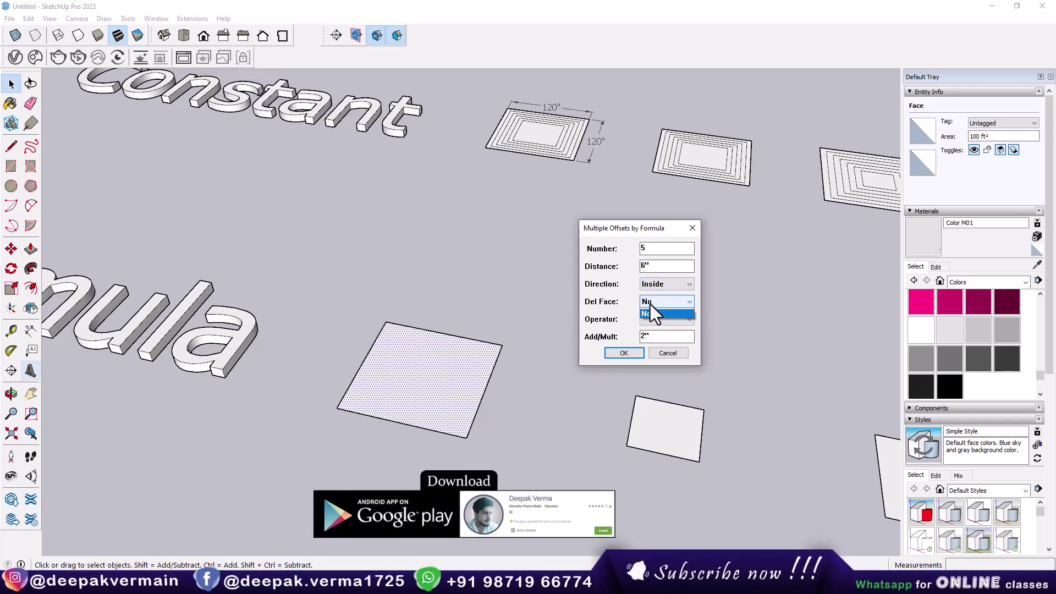
{"action": "left_click", "coordinate": [650, 305]}
{"action": "left_click", "coordinate": [654, 320]}
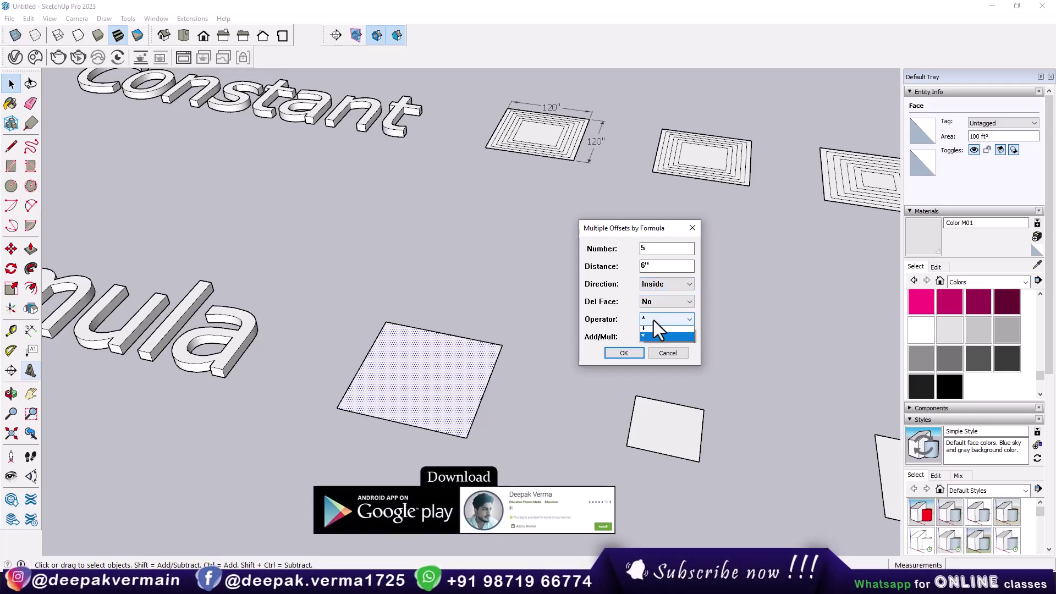
{"action": "left_click", "coordinate": [652, 331]}
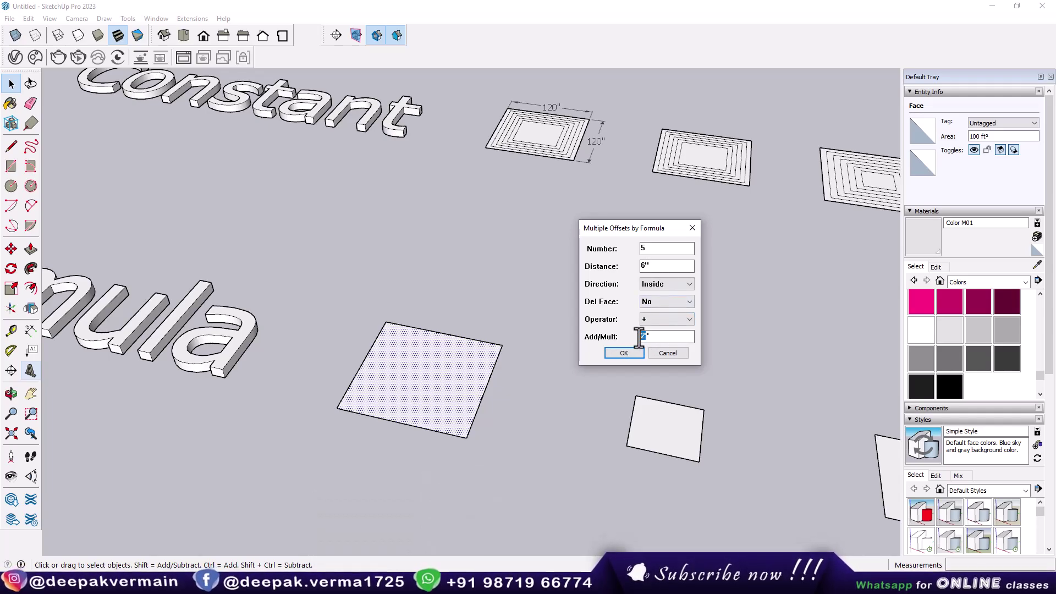
{"action": "type", "text": "4"}
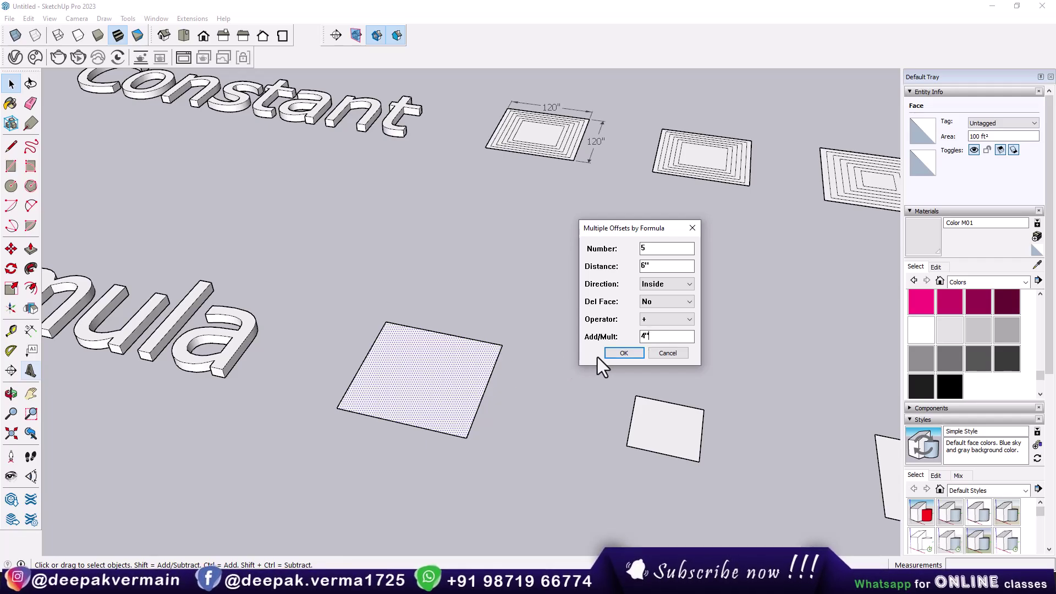
{"action": "left_click", "coordinate": [624, 353]}
- Tape-measure the 6" gap from the square's outer edge to the first offset loop
{"action": "scroll", "coordinate": [416, 414], "scroll_direction": "up", "scroll_amount": 3}
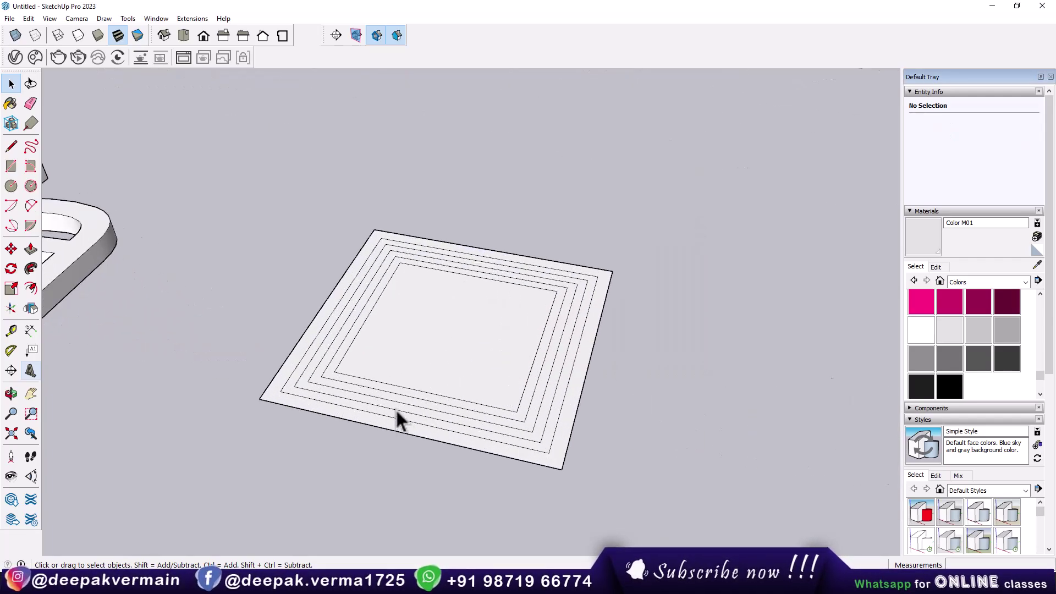
{"action": "scroll", "coordinate": [395, 408], "scroll_direction": "up", "scroll_amount": 3}
{"action": "middle_click_drag", "start_coordinate": [395, 408], "coordinate": [395, 387]}
{"action": "left_click", "coordinate": [11, 331]}
{"action": "scroll", "coordinate": [379, 434], "scroll_direction": "up", "scroll_amount": 3}
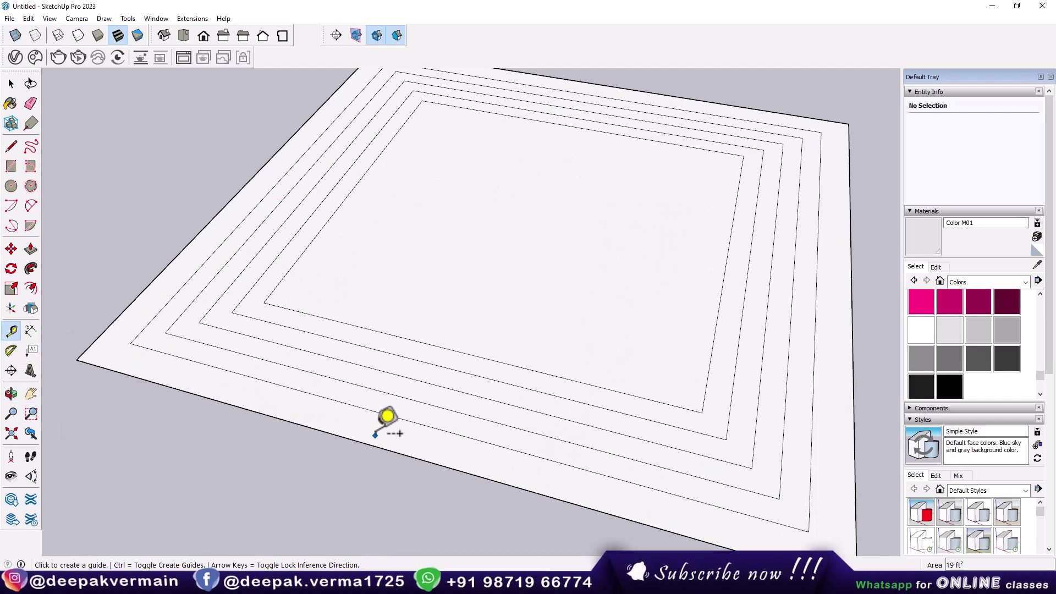
{"action": "left_click", "coordinate": [373, 445]}
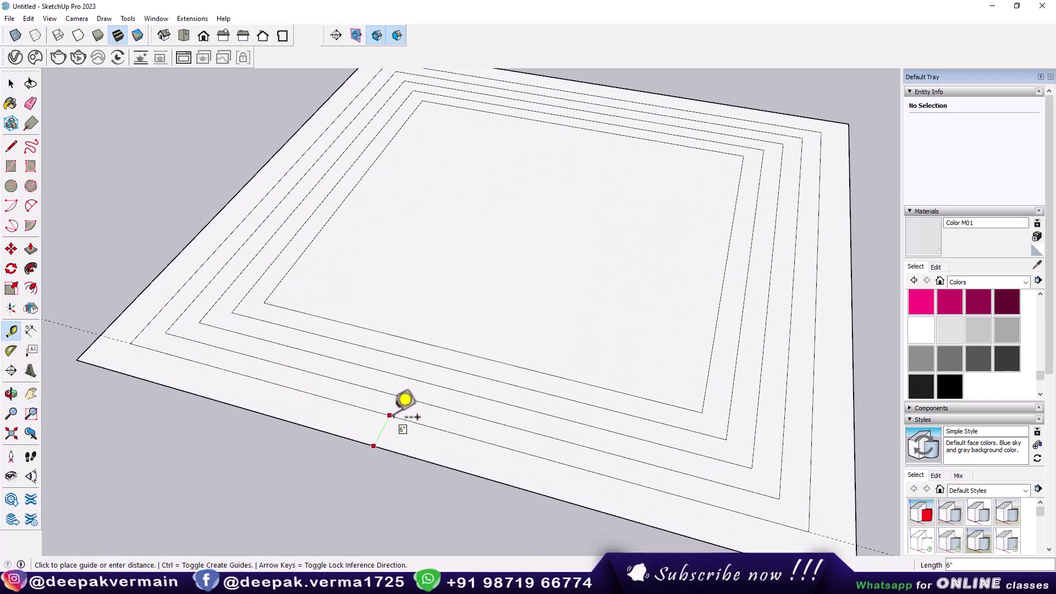
{"action": "left_click", "coordinate": [389, 415]}
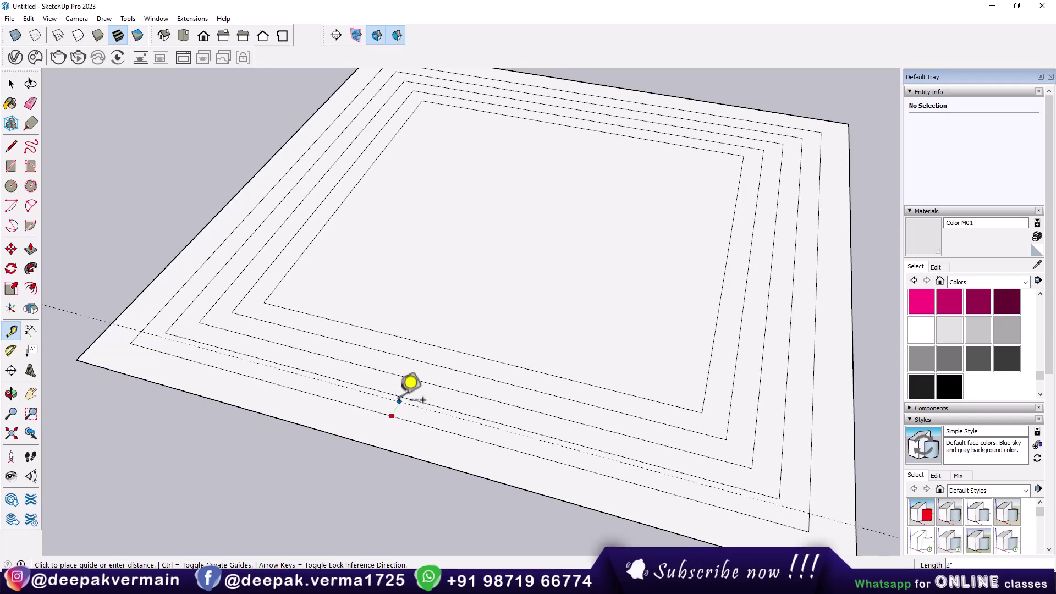
- Measure the gaps to the next two inner loops, then cancel the measurement
{"action": "left_click", "coordinate": [401, 397]}
{"action": "left_click", "coordinate": [401, 396]}
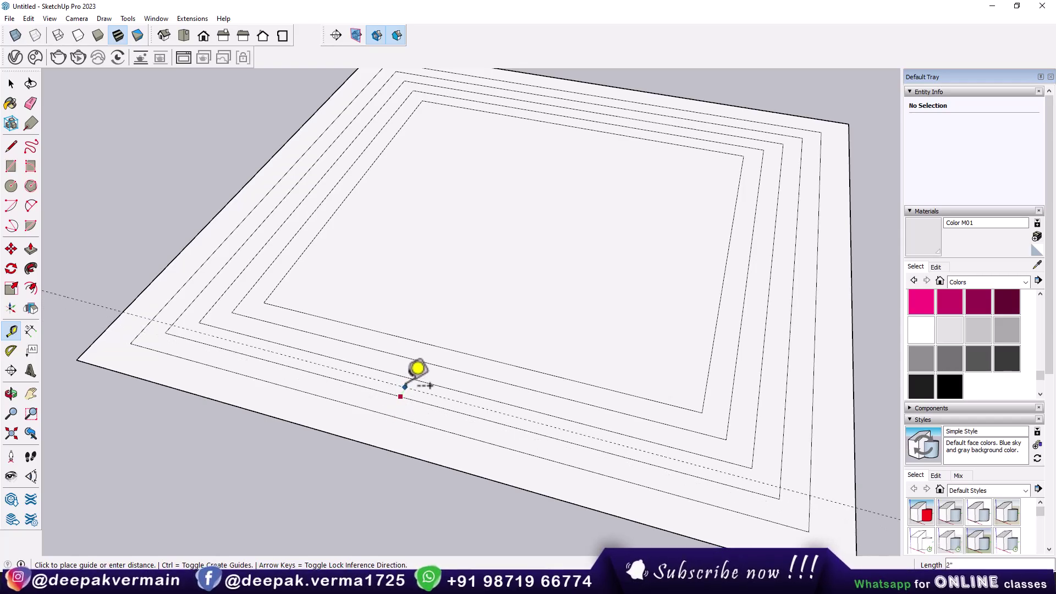
{"action": "left_click", "coordinate": [412, 379]}
{"action": "left_click", "coordinate": [414, 379]}
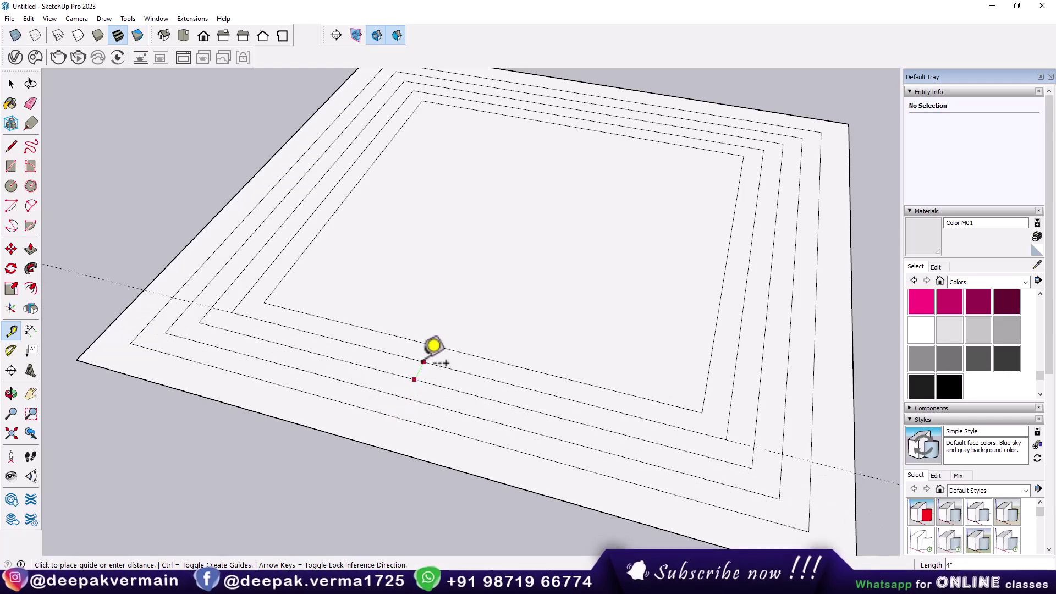
{"action": "scroll", "coordinate": [478, 405], "scroll_direction": "down", "scroll_amount": 3}
{"action": "key", "text": "Escape"}
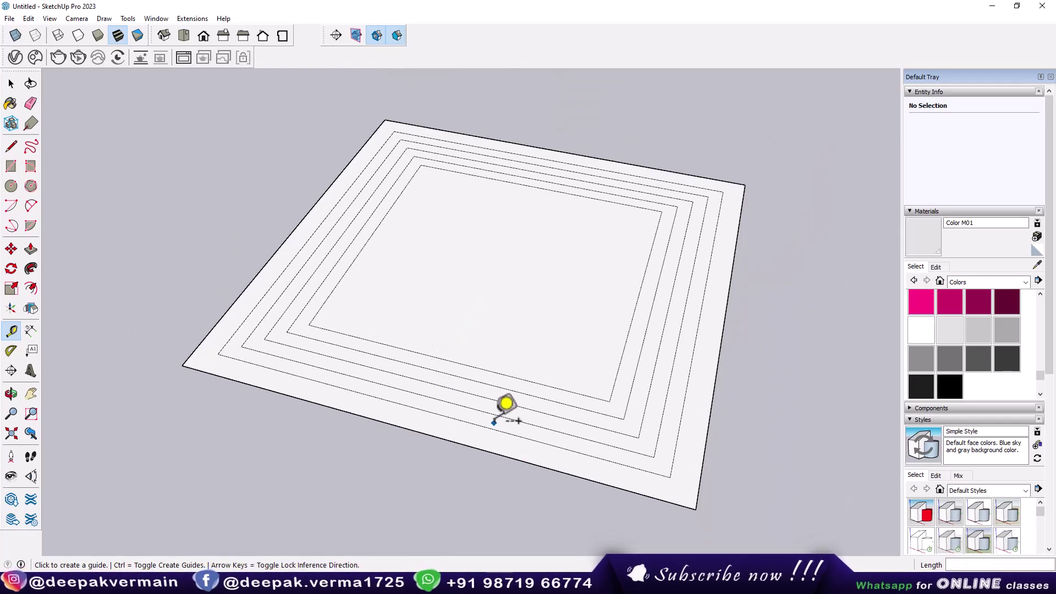
- Give the plain 100 ft² square 15 inside Formula offsets starting at 6", adding 2"
{"action": "key", "text": "space"}
{"action": "left_click", "coordinate": [394, 266]}
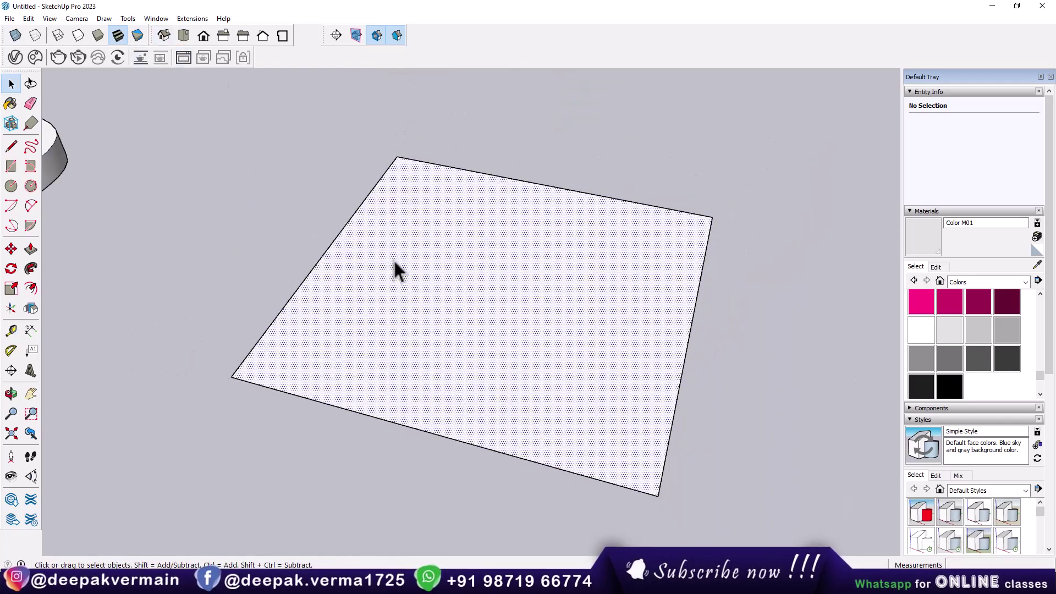
{"action": "left_click", "coordinate": [192, 18]}
{"action": "left_click", "coordinate": [264, 264]}
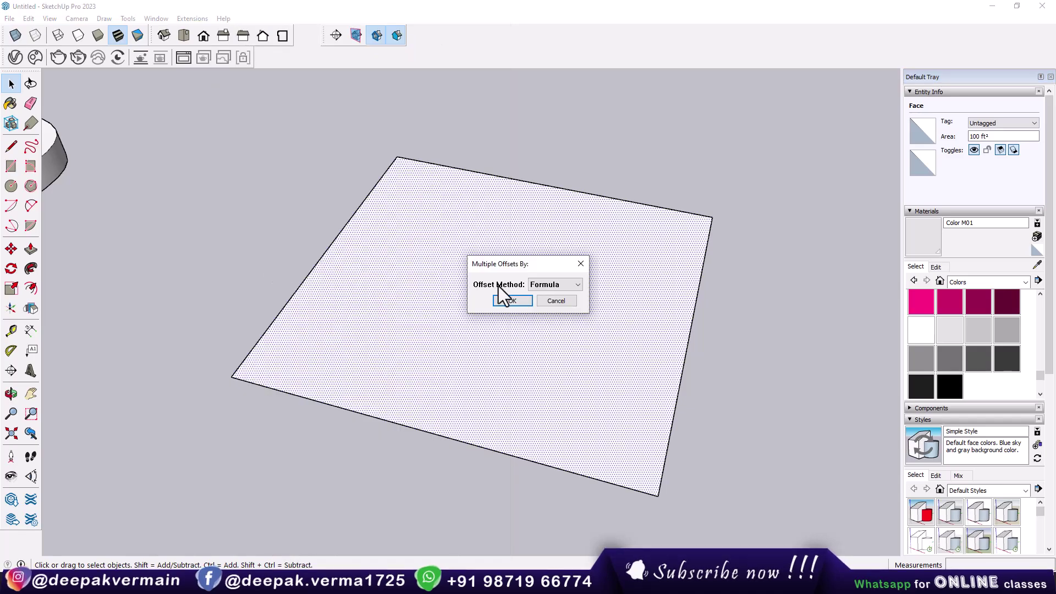
{"action": "left_click", "coordinate": [512, 301]}
{"action": "left_click_drag", "start_coordinate": [547, 216], "coordinate": [801, 226]}
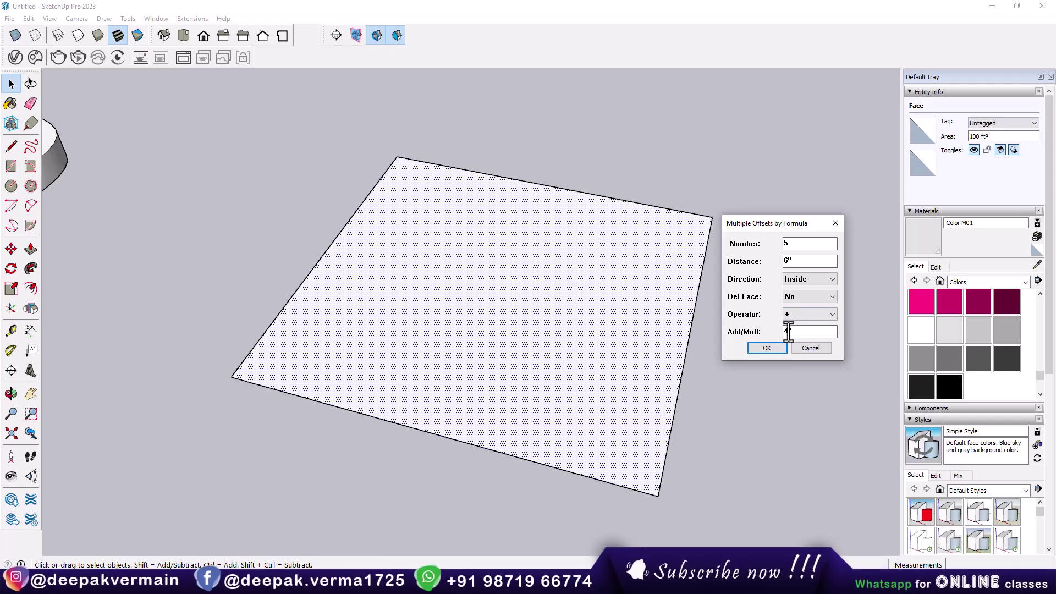
{"action": "double_click", "coordinate": [786, 331]}
{"action": "type", "text": "2"}
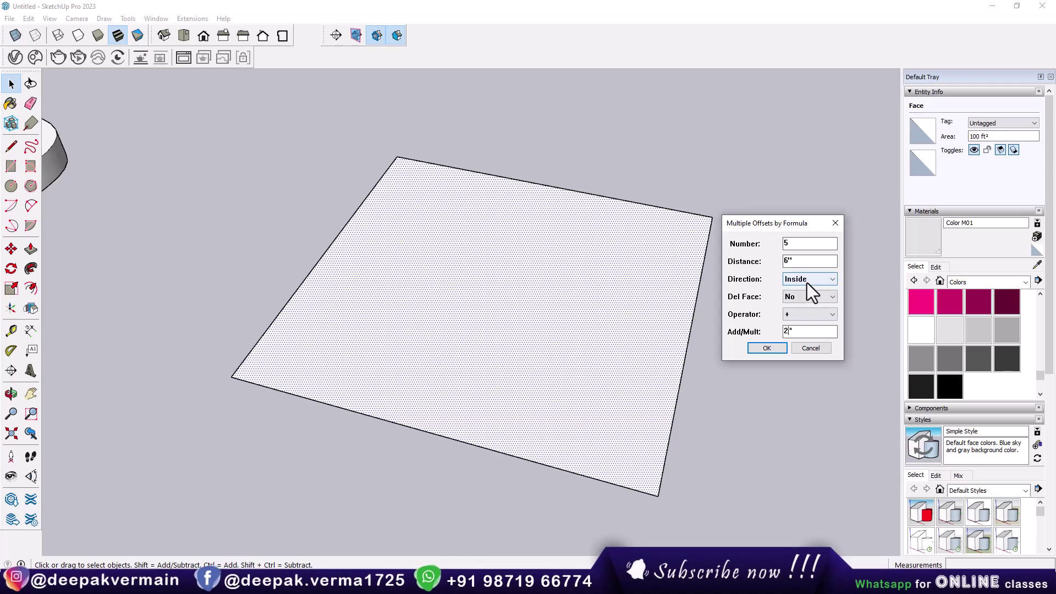
{"action": "left_click_drag", "start_coordinate": [791, 245], "coordinate": [772, 246]}
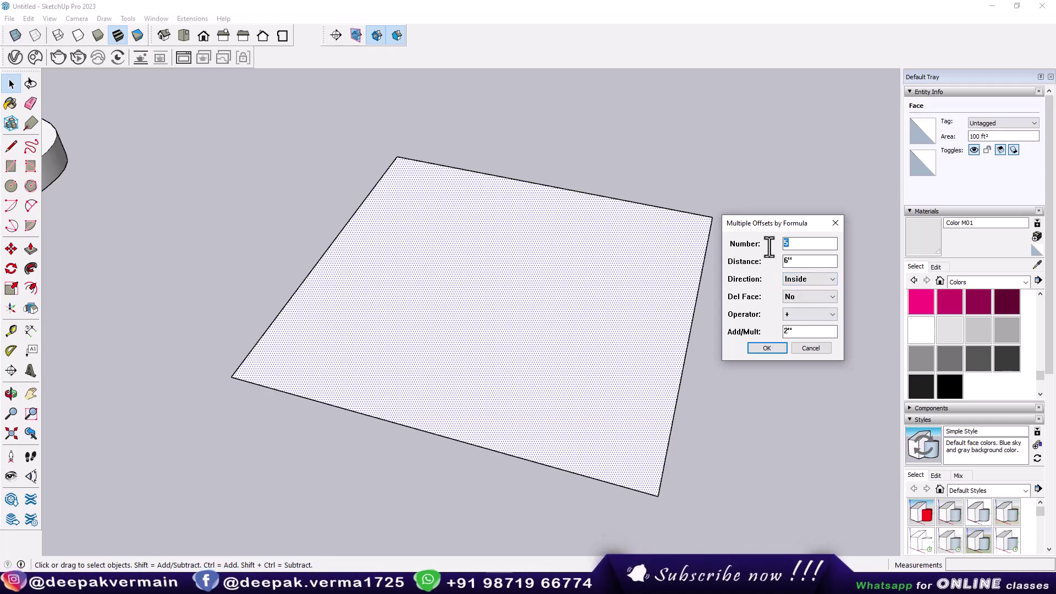
{"action": "type", "text": "15"}
{"action": "left_click", "coordinate": [759, 345]}
- Zoom in and tape-measure the gap from the outer edge to the first loop
{"action": "scroll", "coordinate": [407, 413], "scroll_direction": "up", "scroll_amount": 2}
{"action": "scroll", "coordinate": [373, 397], "scroll_direction": "up", "scroll_amount": 3}
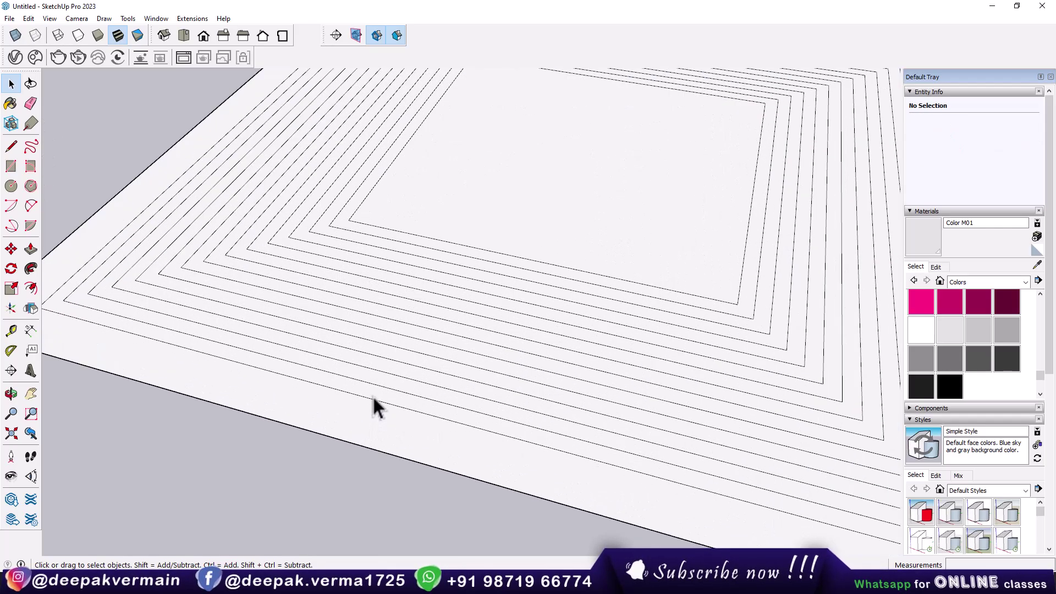
{"action": "scroll", "coordinate": [443, 243], "scroll_direction": "down", "scroll_amount": 2}
{"action": "scroll", "coordinate": [385, 363], "scroll_direction": "down", "scroll_amount": 2}
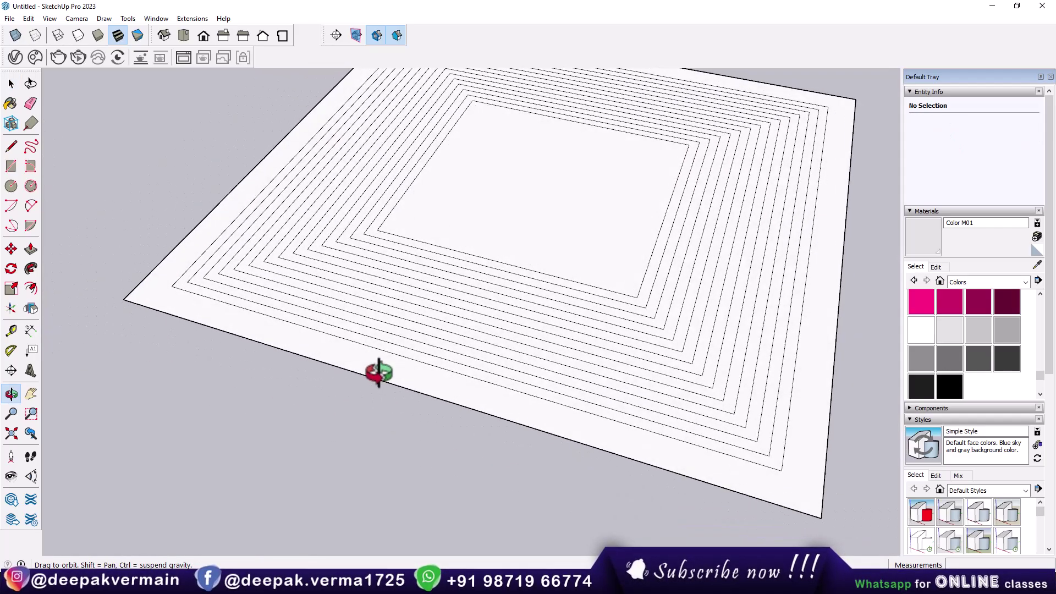
{"action": "left_click", "coordinate": [12, 332]}
{"action": "scroll", "coordinate": [385, 372], "scroll_direction": "up", "scroll_amount": 2}
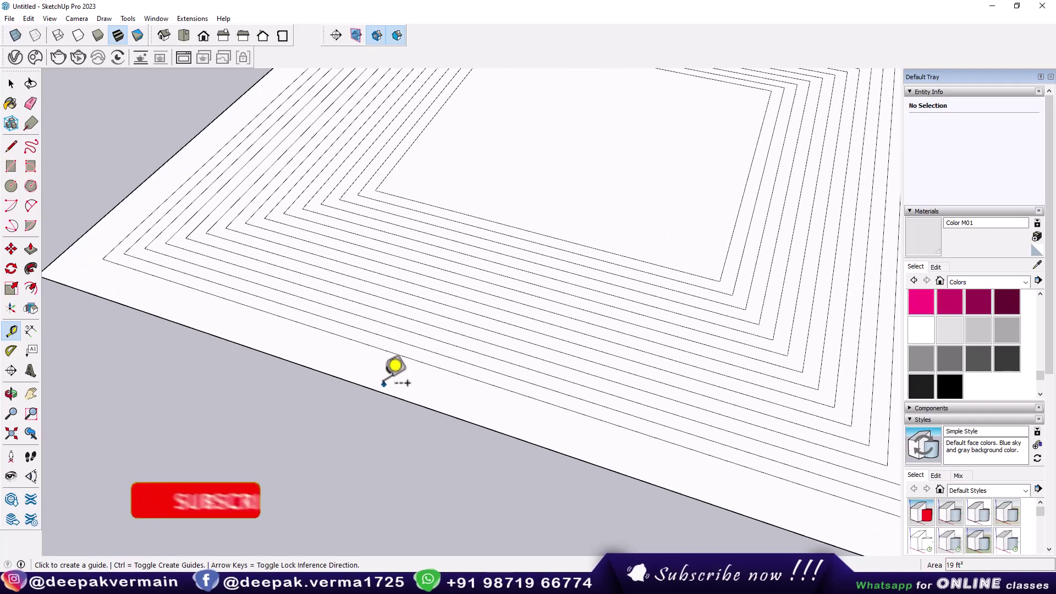
{"action": "left_click", "coordinate": [382, 393]}
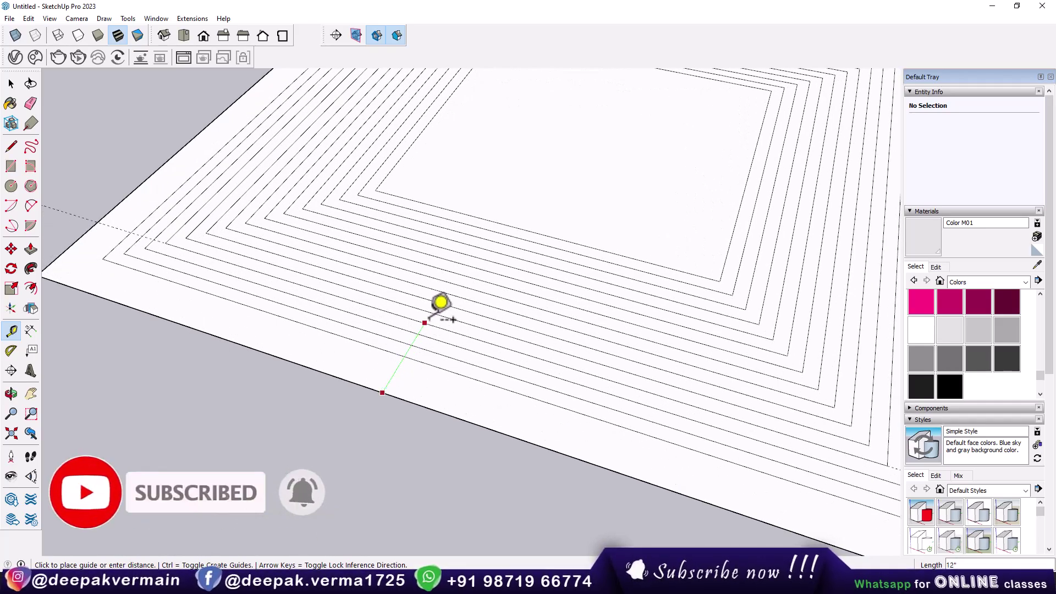
{"action": "scroll", "coordinate": [432, 324], "scroll_direction": "down", "scroll_amount": 3}
{"action": "scroll", "coordinate": [465, 278], "scroll_direction": "down", "scroll_amount": 2}
{"action": "key", "text": "space"}
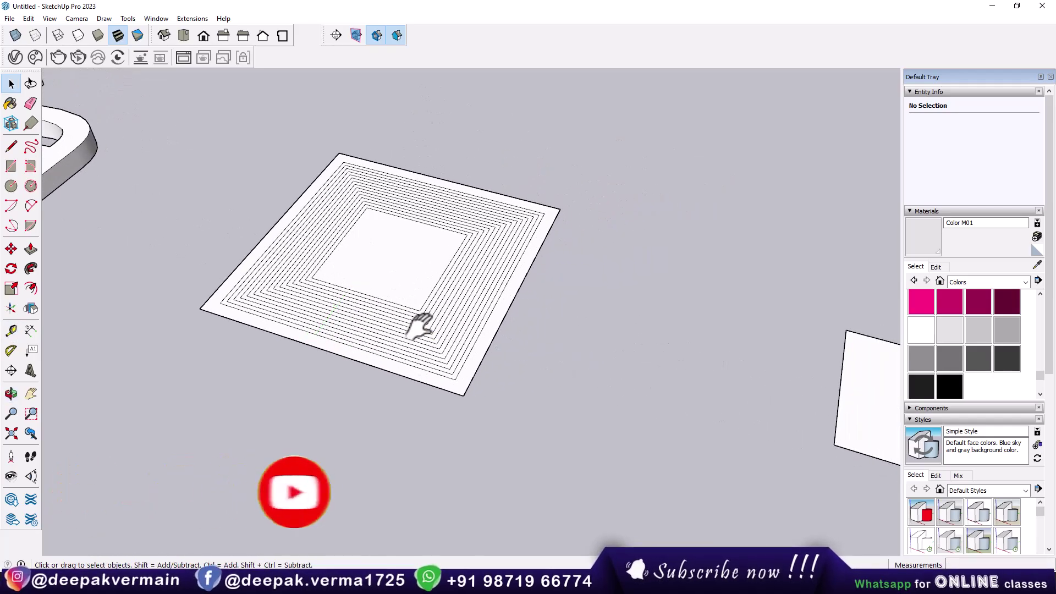
- Apply 15 Formula offsets with Direction set to Outside on the 25 ft² square
{"action": "middle_click_drag", "start_coordinate": [419, 325], "coordinate": [492, 401], "text": "shift"}
{"action": "left_click", "coordinate": [492, 401]}
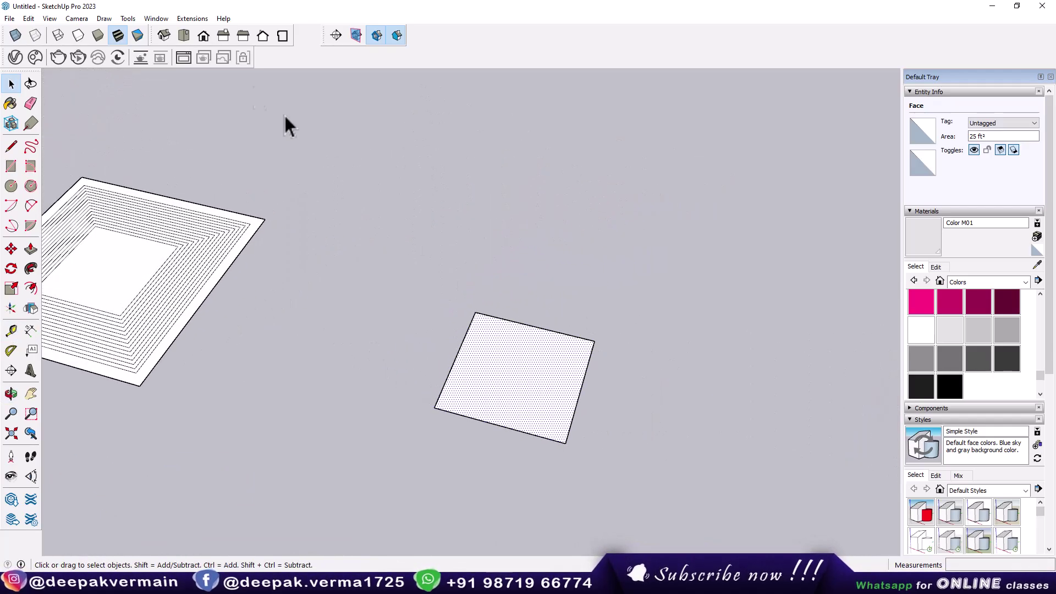
{"action": "left_click", "coordinate": [192, 19]}
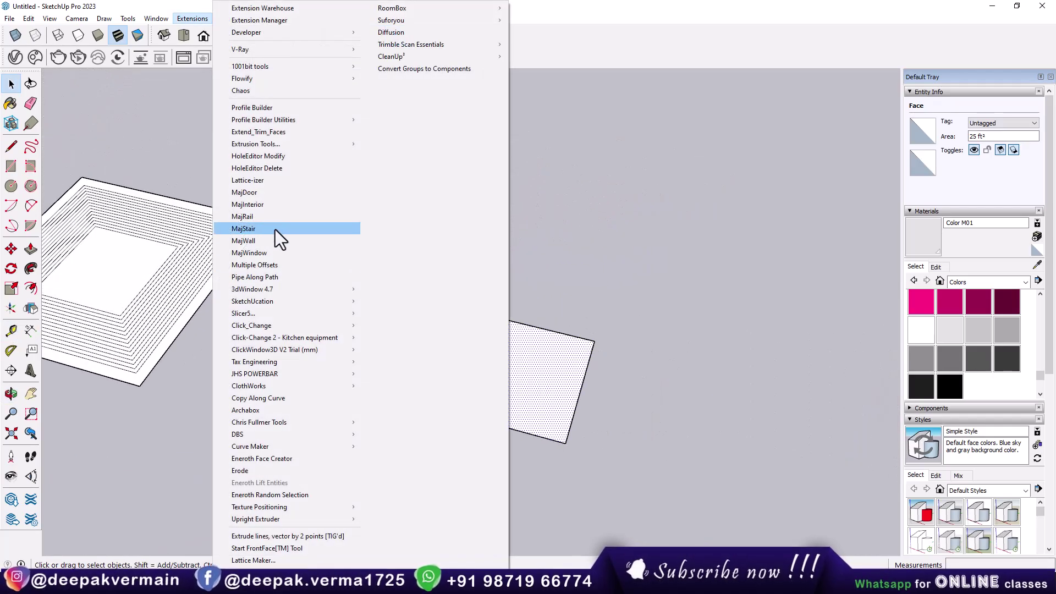
{"action": "left_click", "coordinate": [259, 267]}
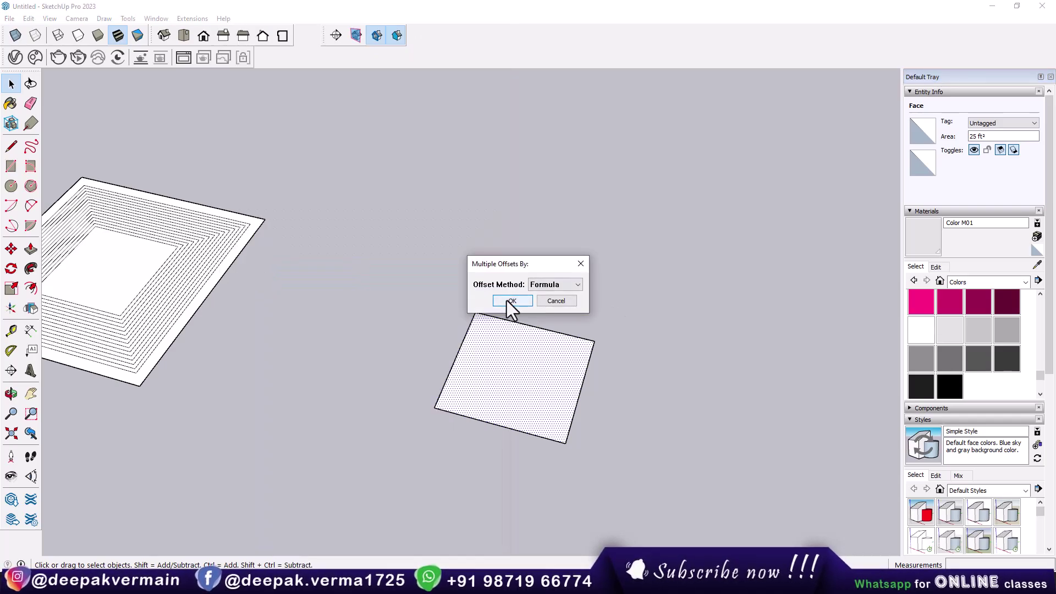
{"action": "left_click", "coordinate": [506, 300]}
{"action": "mouse_move", "coordinate": [545, 231]}
{"action": "left_mouse_down"}
{"action": "mouse_move", "coordinate": [819, 225]}
{"action": "mouse_move", "coordinate": [775, 220]}
{"action": "left_mouse_up"}
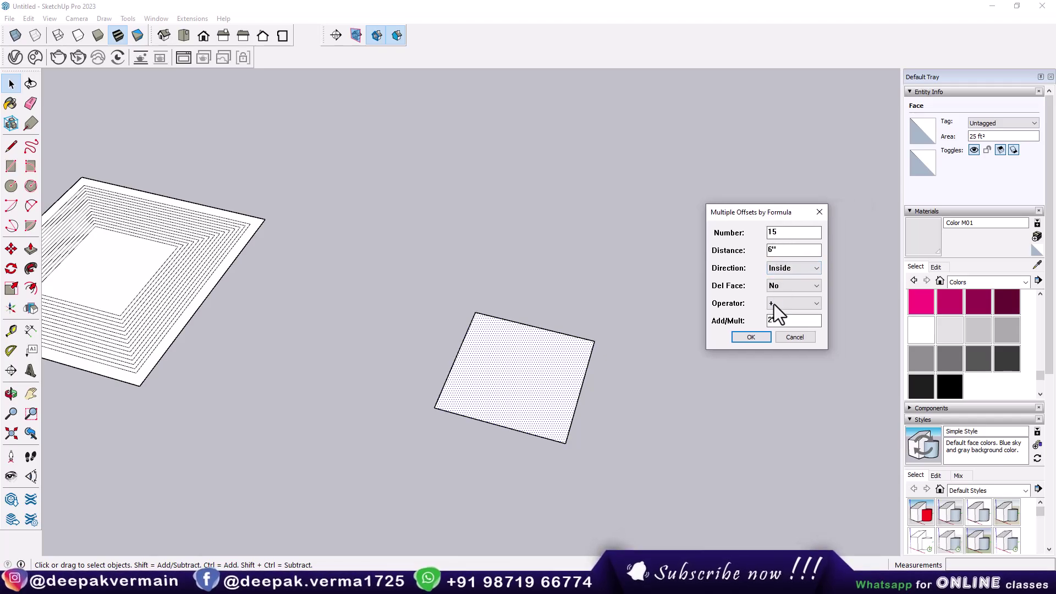
{"action": "left_click", "coordinate": [777, 266]}
{"action": "left_click", "coordinate": [779, 289]}
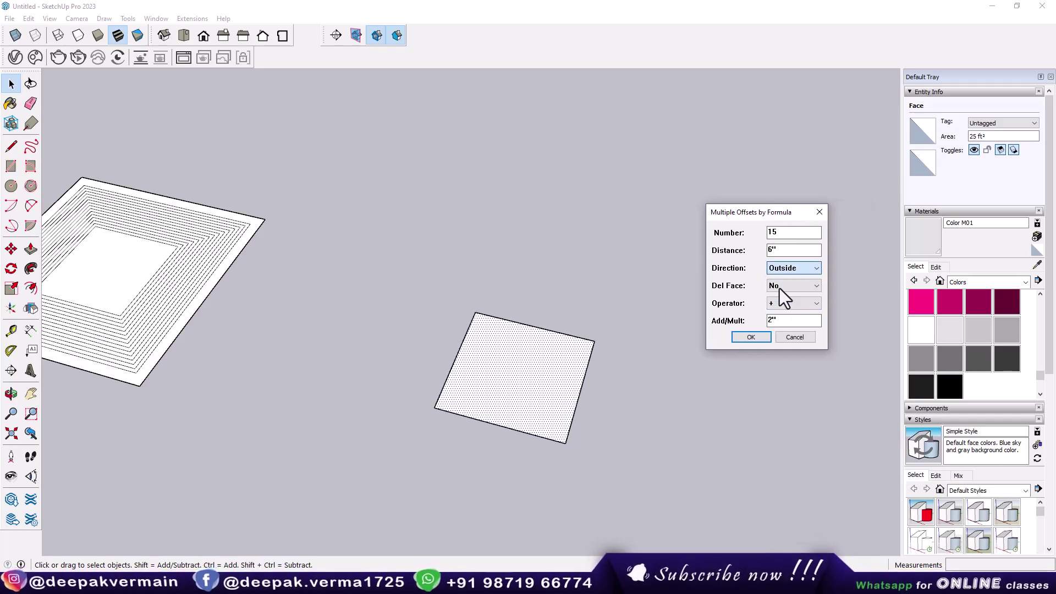
{"action": "left_click", "coordinate": [749, 337]}
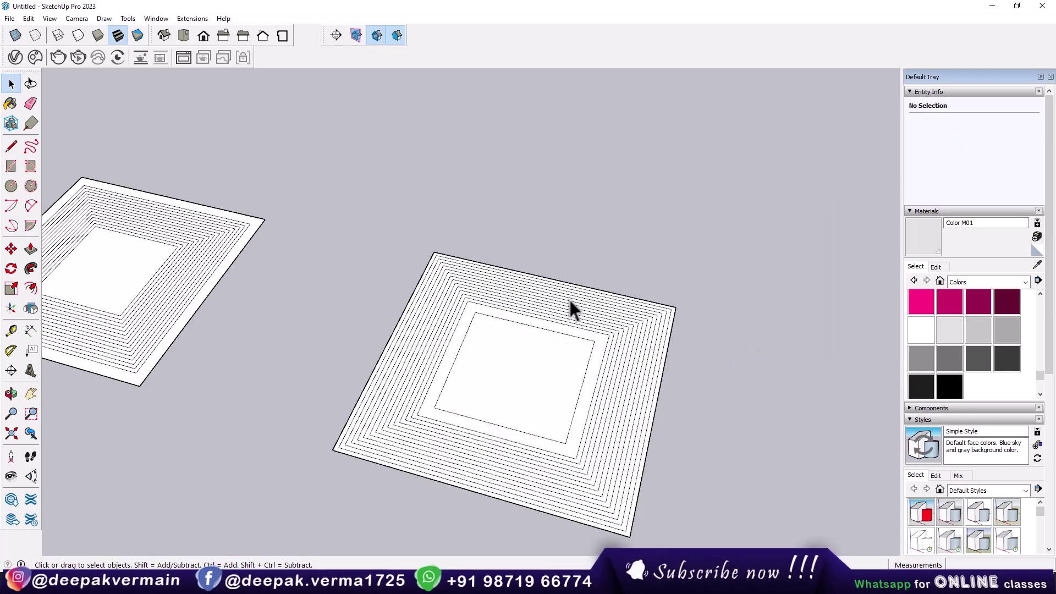
- Apply 15 Formula offsets with Direction set to Both on the 51.84 ft² square
{"action": "scroll", "coordinate": [550, 331], "scroll_direction": "down", "scroll_amount": 3}
{"action": "middle_click_drag", "start_coordinate": [648, 382], "coordinate": [270, 306], "text": "shift"}
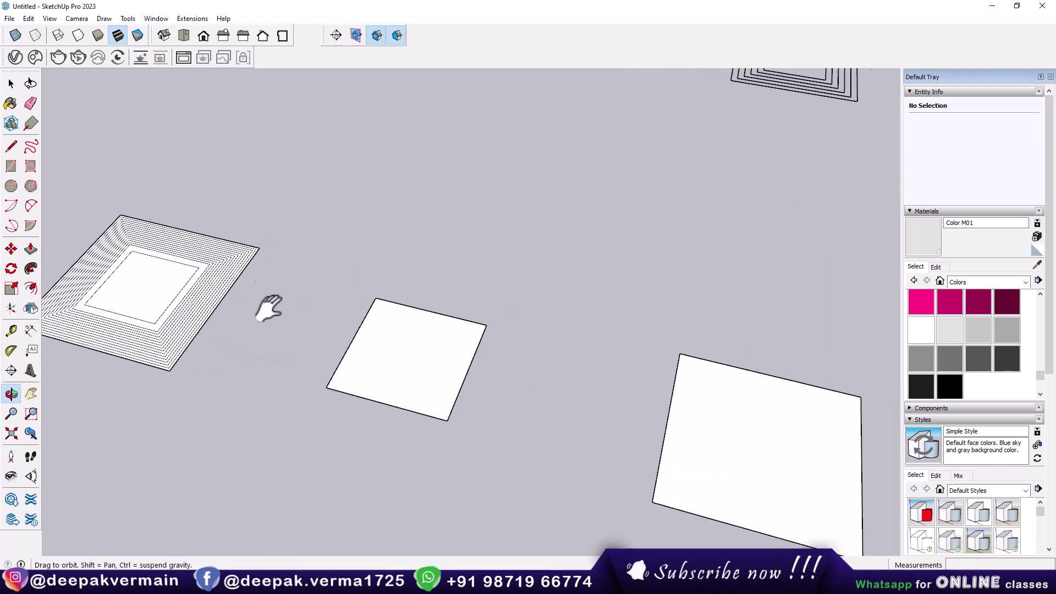
{"action": "left_click", "coordinate": [403, 350]}
{"action": "left_click", "coordinate": [192, 19]}
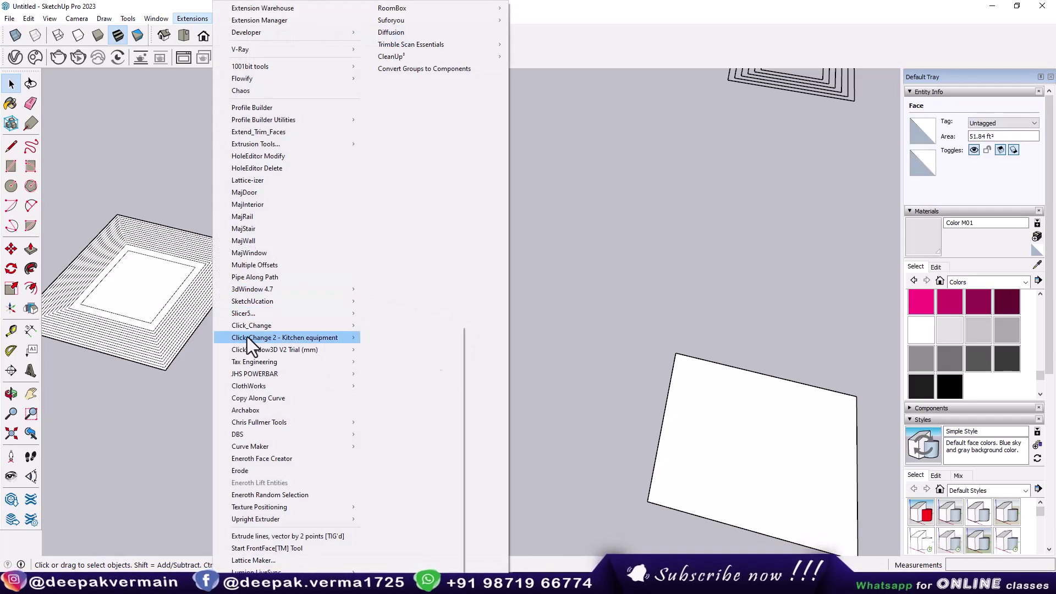
{"action": "left_click", "coordinate": [268, 268]}
{"action": "left_click", "coordinate": [512, 301]}
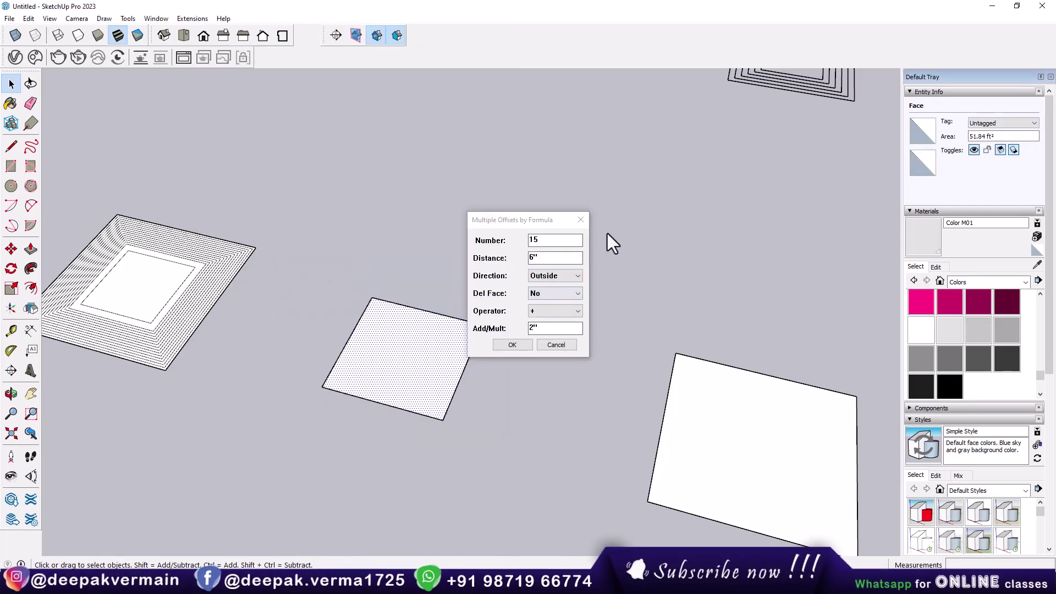
{"action": "mouse_move", "coordinate": [550, 228]}
{"action": "left_mouse_down"}
{"action": "mouse_move", "coordinate": [589, 207]}
{"action": "mouse_move", "coordinate": [669, 197]}
{"action": "left_mouse_up"}
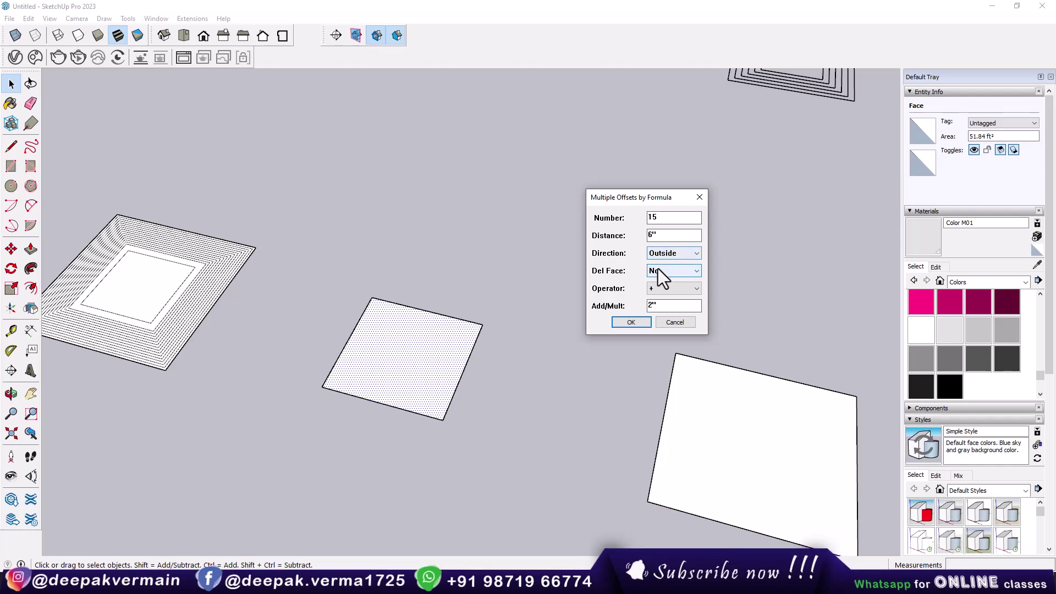
{"action": "left_click", "coordinate": [659, 253]}
{"action": "left_click", "coordinate": [658, 283]}
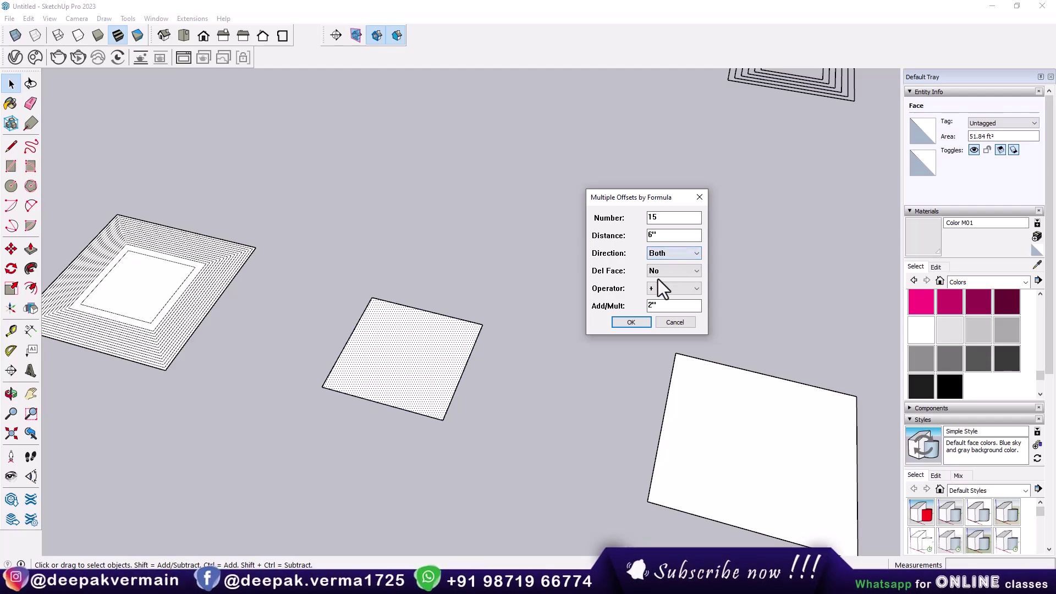
{"action": "left_click", "coordinate": [627, 323]}
- Zoom and pan to view the other offset squares
{"action": "scroll", "coordinate": [466, 367], "scroll_direction": "up", "scroll_amount": 2}
{"action": "scroll", "coordinate": [461, 360], "scroll_direction": "up", "scroll_amount": 2}
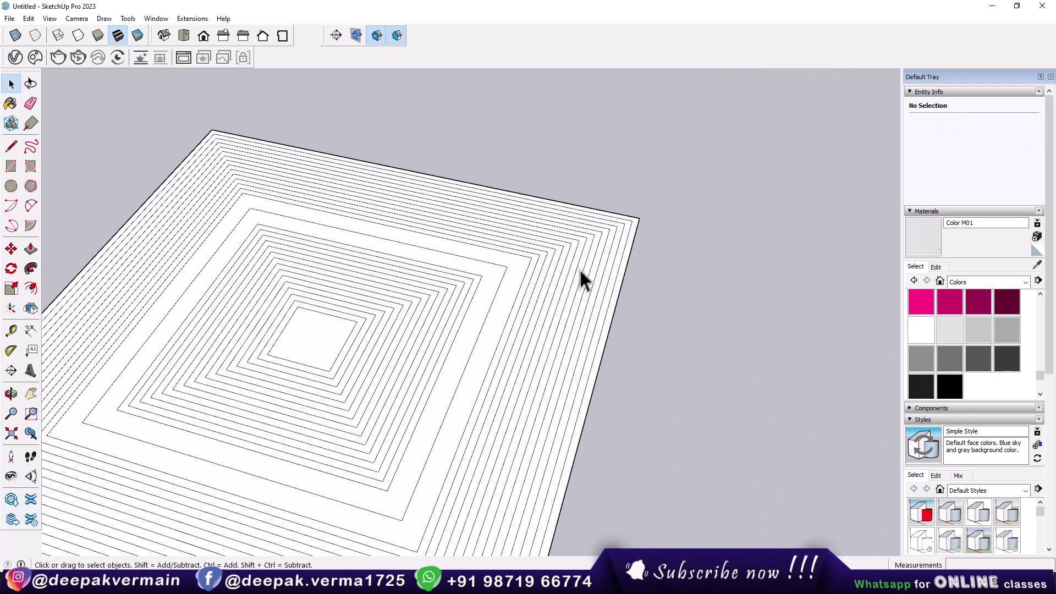
{"action": "scroll", "coordinate": [579, 268], "scroll_direction": "down", "scroll_amount": 3}
{"action": "scroll", "coordinate": [512, 345], "scroll_direction": "down", "scroll_amount": 2}
{"action": "mouse_move", "coordinate": [512, 345]}
{"action": "middle_mouse_down", "text": "shift"}
{"action": "mouse_move", "coordinate": [406, 341]}
{"action": "mouse_move", "coordinate": [418, 374]}
{"action": "middle_mouse_up", "text": "shift"}
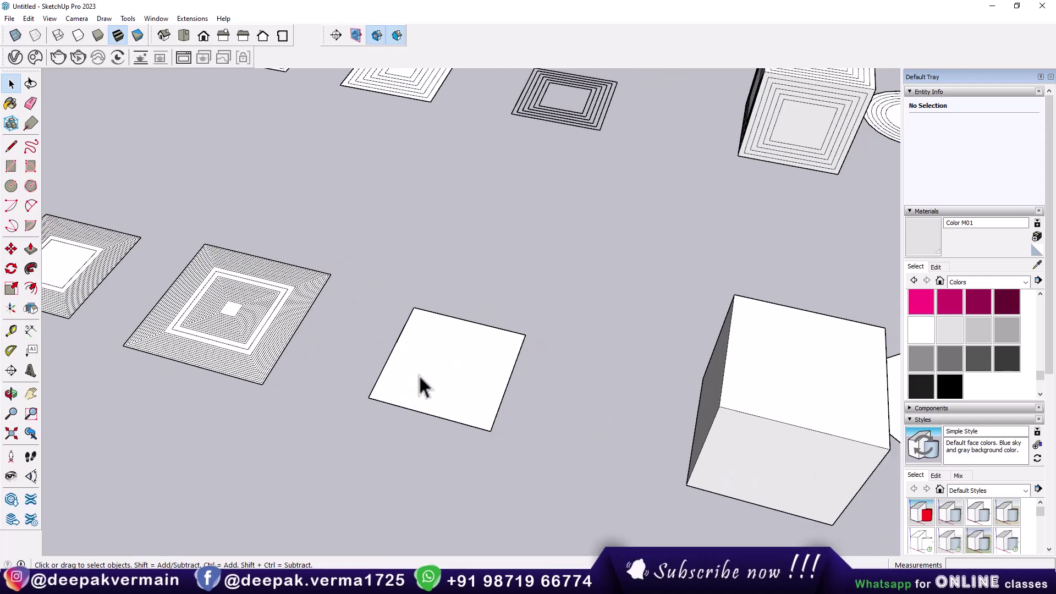
{"action": "scroll", "coordinate": [421, 373], "scroll_direction": "up", "scroll_amount": 2}
- Apply Formula offsets both ways with Del Face set to Yes, then undo them
{"action": "left_click", "coordinate": [427, 367]}
{"action": "left_click", "coordinate": [187, 18]}
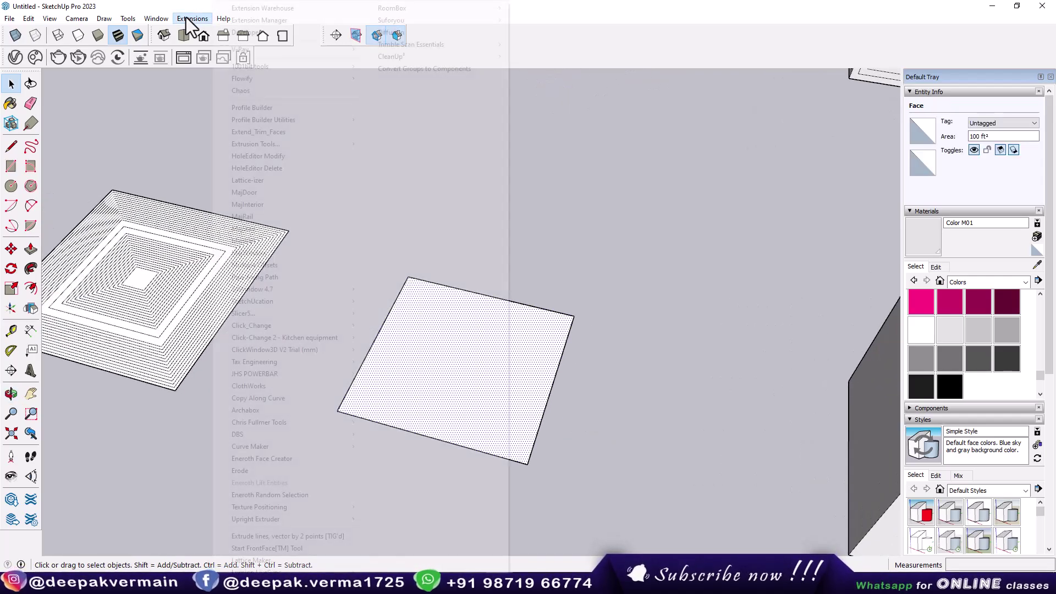
{"action": "left_click", "coordinate": [258, 267]}
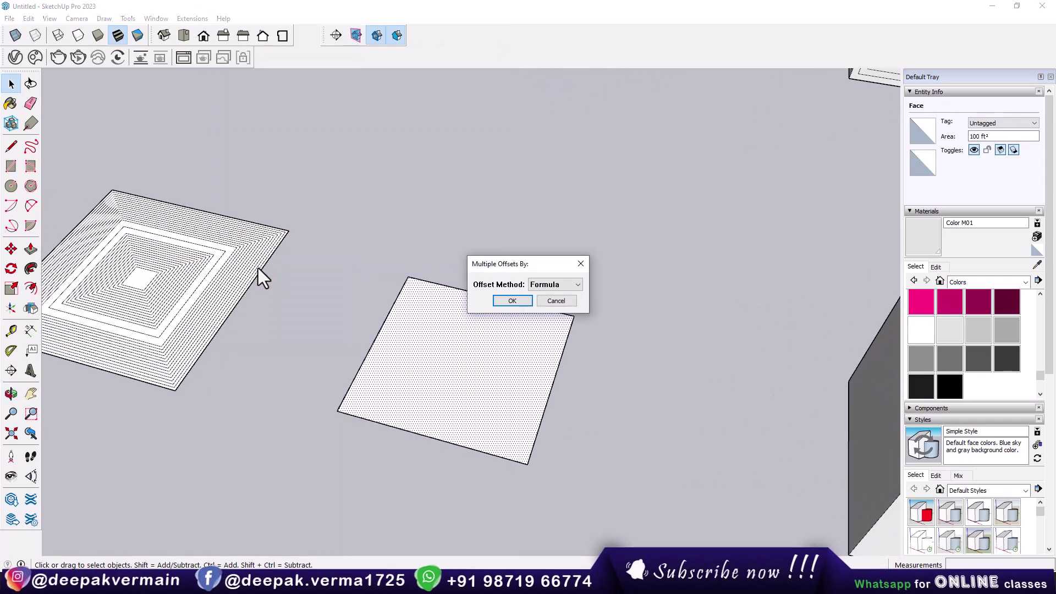
{"action": "left_click", "coordinate": [507, 305]}
{"action": "mouse_move", "coordinate": [503, 208]}
{"action": "left_mouse_down"}
{"action": "mouse_move", "coordinate": [591, 217]}
{"action": "mouse_move", "coordinate": [625, 207]}
{"action": "left_mouse_up"}
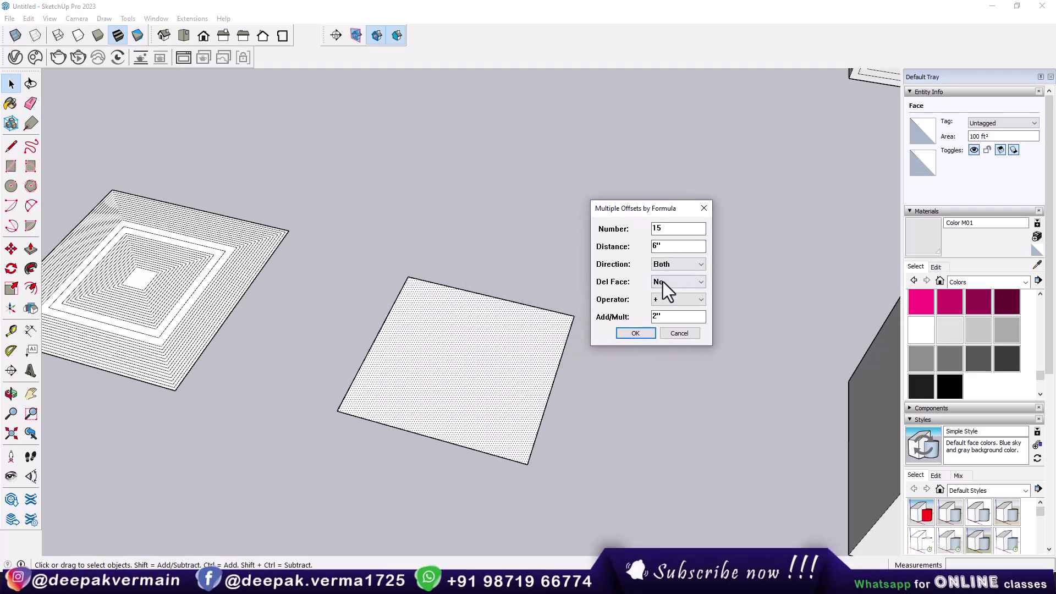
{"action": "left_click", "coordinate": [662, 285]}
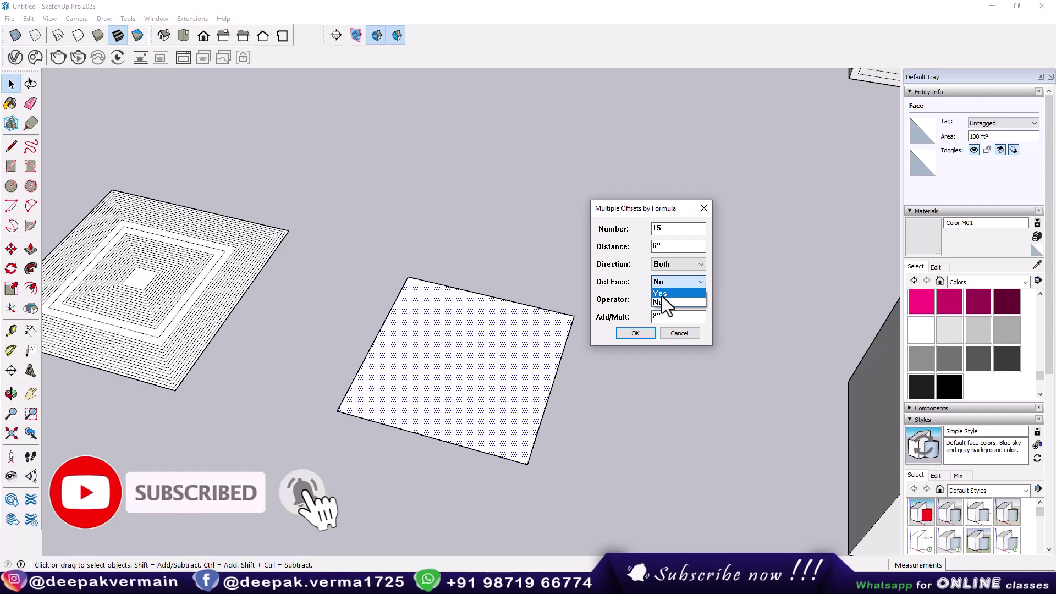
{"action": "left_click", "coordinate": [662, 294]}
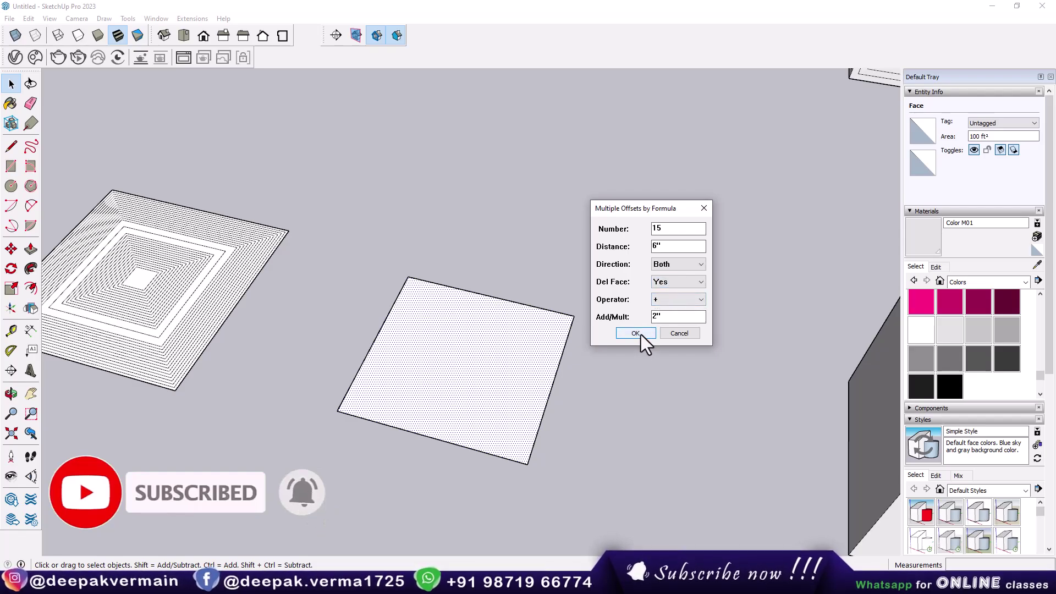
{"action": "left_click", "coordinate": [638, 333]}
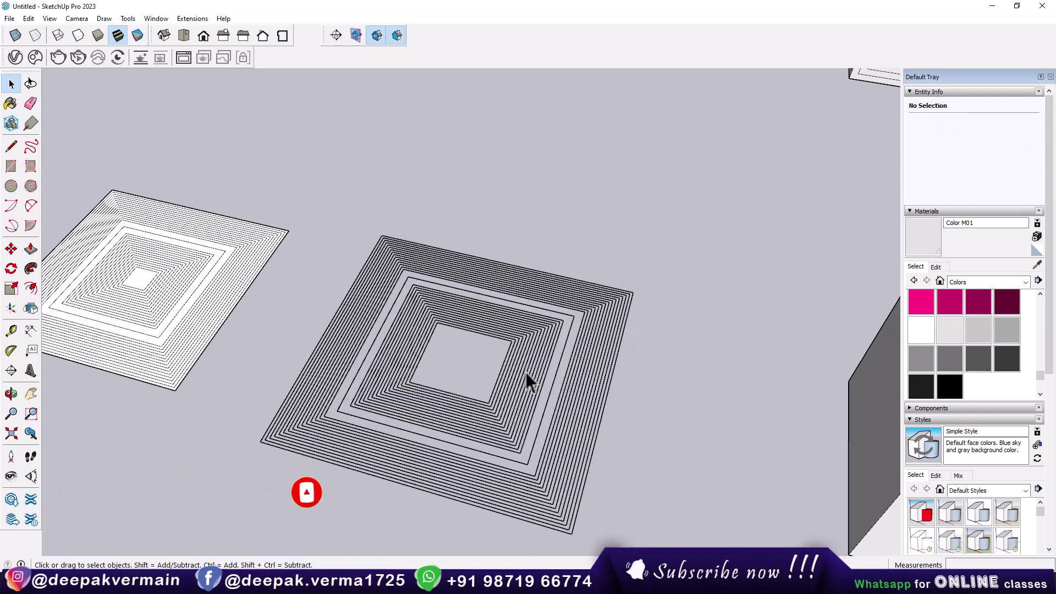
{"action": "key", "text": "ctrl+z"}
{"action": "scroll", "coordinate": [464, 357], "scroll_direction": "up", "scroll_amount": 2}
- Start Multiple Offsets with the Formula method and set the operator to multiply (*)
{"action": "left_click", "coordinate": [192, 18]}
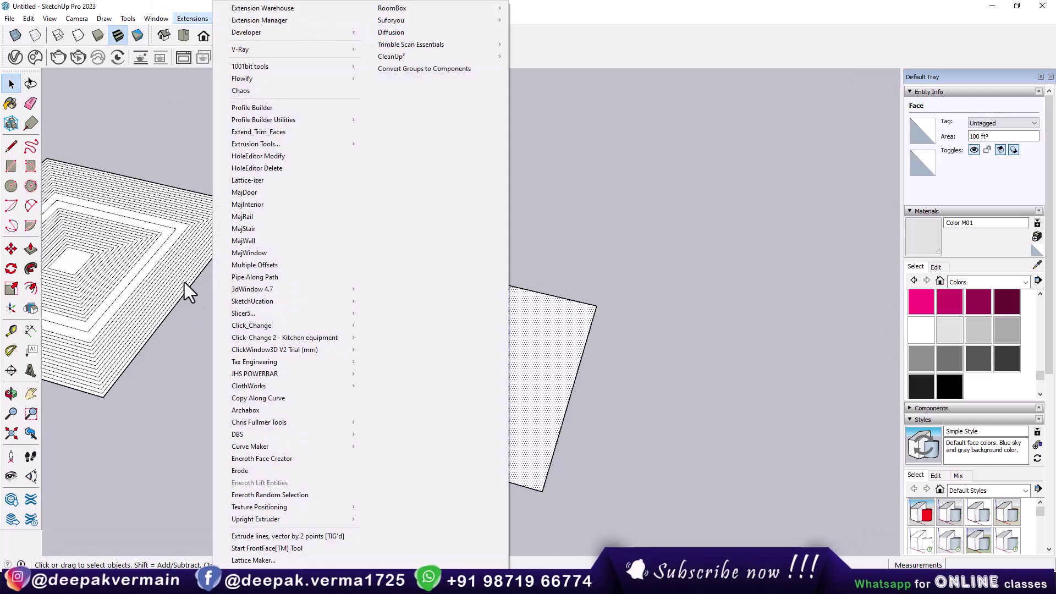
{"action": "left_click", "coordinate": [256, 265]}
{"action": "left_click_drag", "start_coordinate": [534, 265], "coordinate": [658, 242]}
{"action": "left_click", "coordinate": [631, 273]}
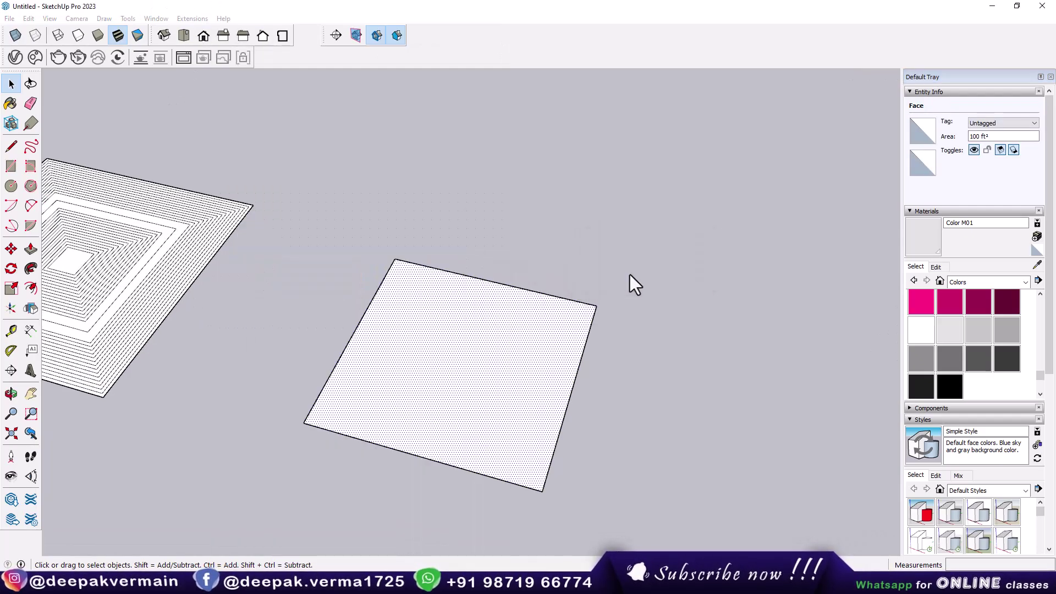
{"action": "left_click_drag", "start_coordinate": [536, 222], "coordinate": [706, 219]}
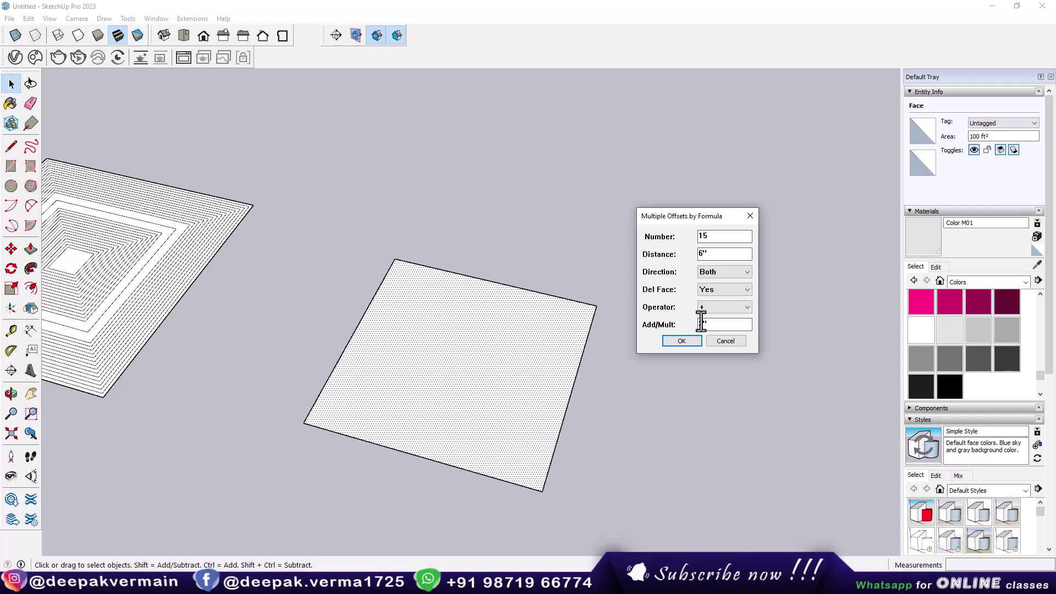
{"action": "left_click", "coordinate": [705, 308]}
{"action": "left_click", "coordinate": [707, 326]}
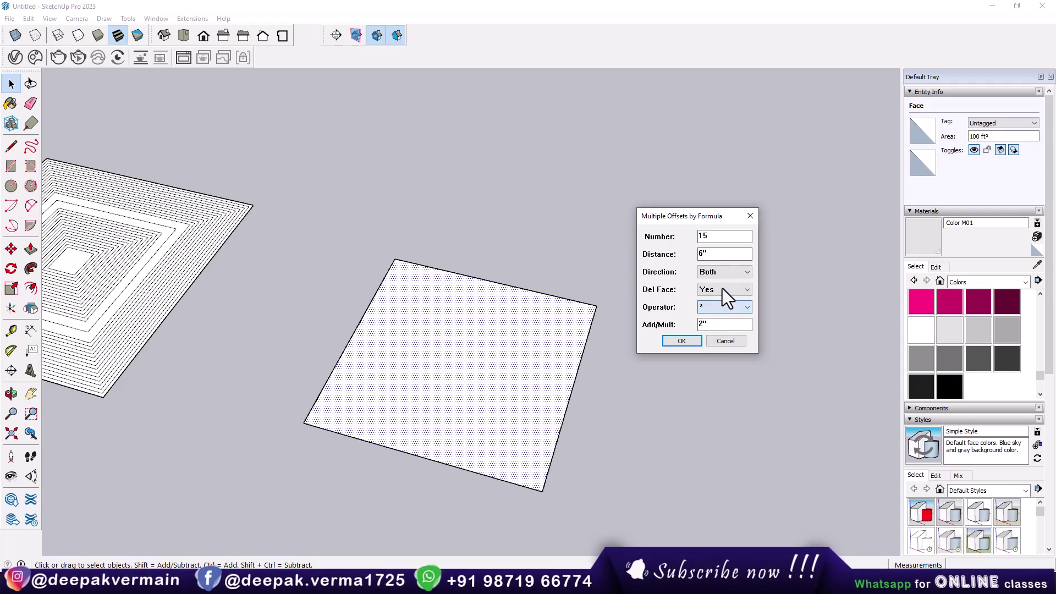
- Apply 4 inside offsets starting at 3", keeping the face, multiplied by 2
{"action": "mouse_move", "coordinate": [712, 238]}
{"action": "left_mouse_down"}
{"action": "mouse_move", "coordinate": [691, 238]}
{"action": "mouse_move", "coordinate": [689, 256]}
{"action": "left_mouse_up"}
{"action": "type", "text": "4"}
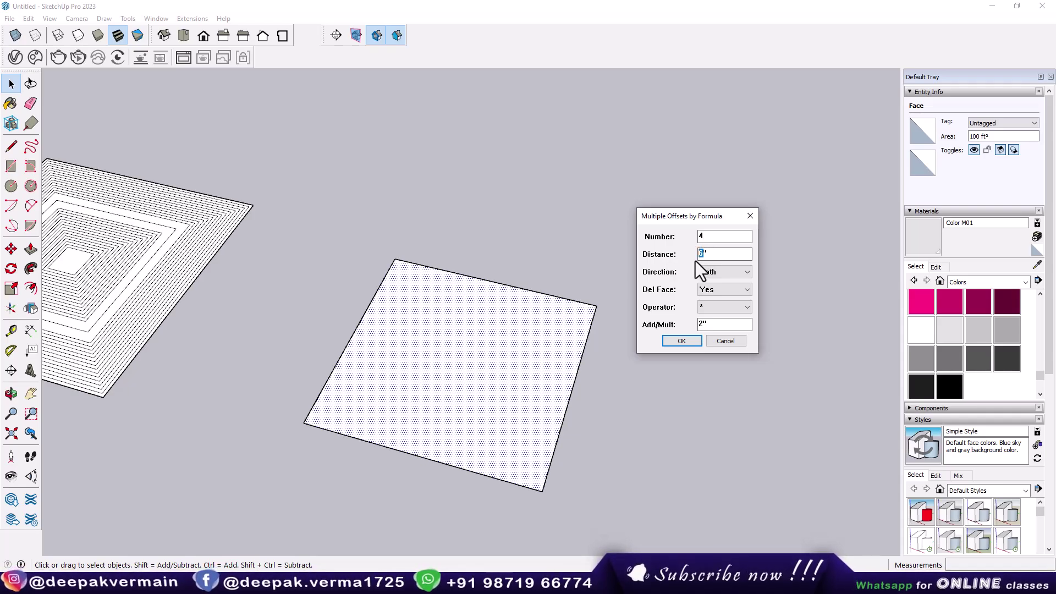
{"action": "type", "text": "\""}
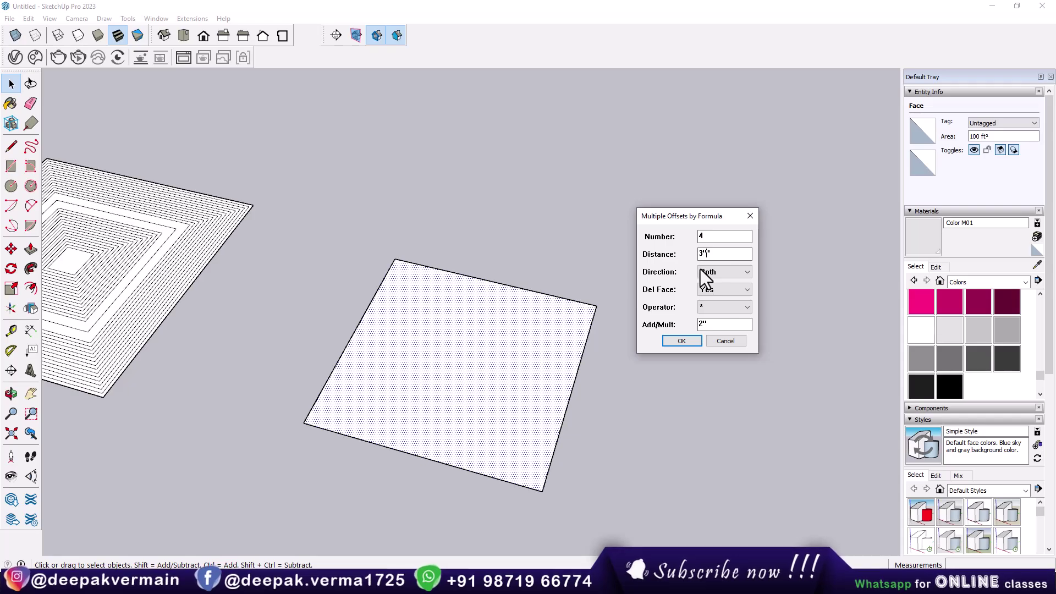
{"action": "left_click", "coordinate": [704, 273]}
{"action": "left_click", "coordinate": [709, 284]}
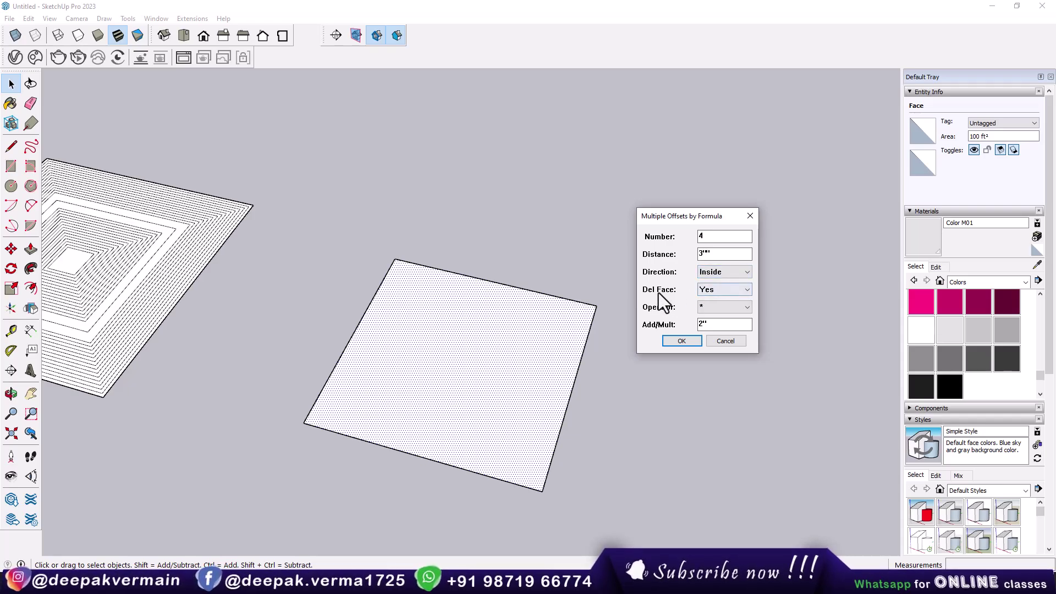
{"action": "left_click", "coordinate": [711, 293]}
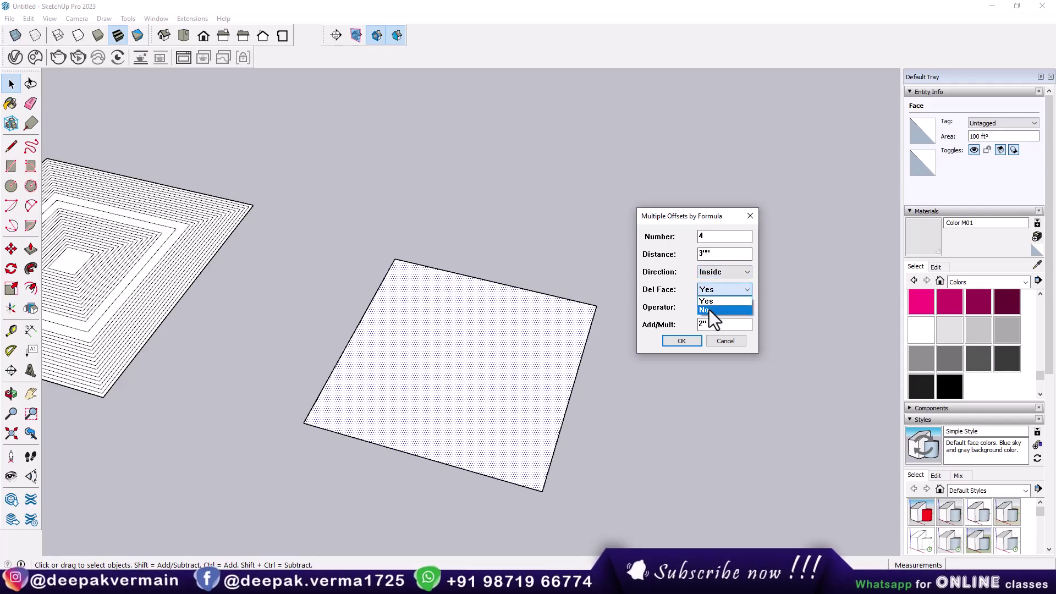
{"action": "left_click", "coordinate": [711, 302]}
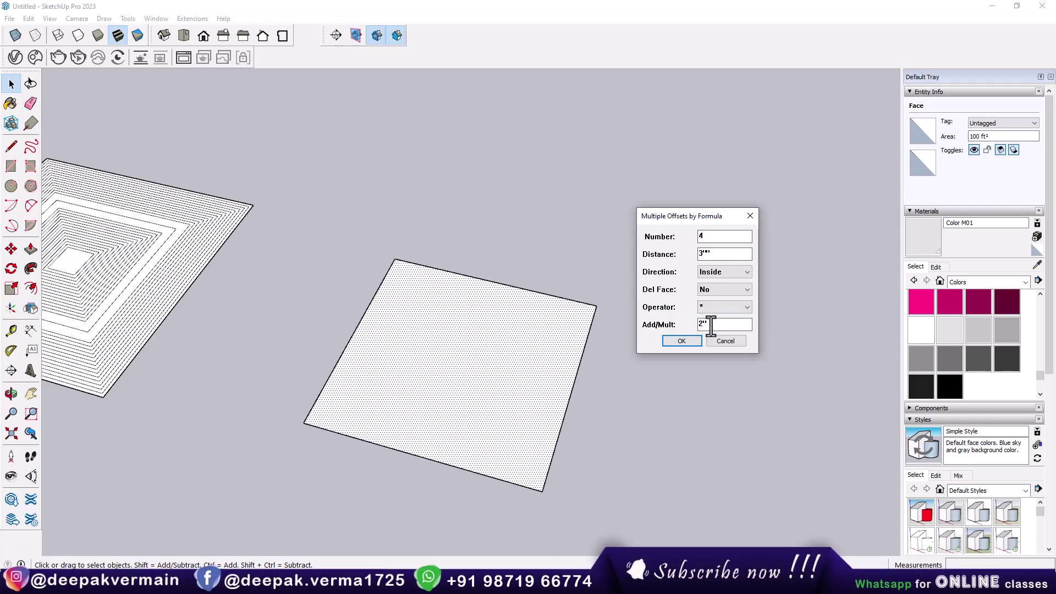
{"action": "type", "text": "3"}
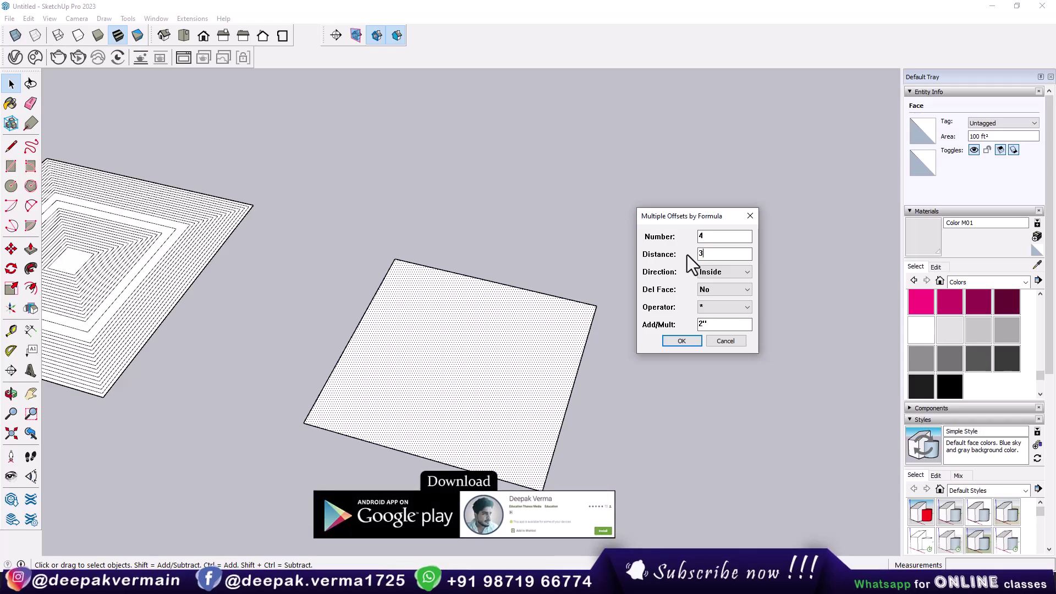
{"action": "left_click", "coordinate": [685, 342]}
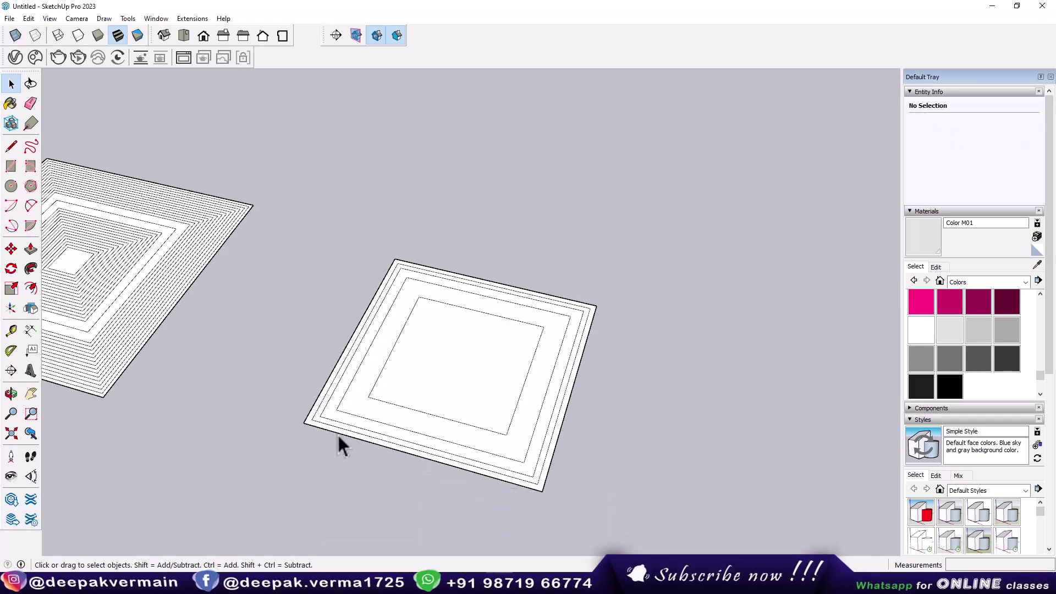
- Place a tape-measure guide at the 3" gap from the square's outer edge
{"action": "scroll", "coordinate": [319, 424], "scroll_direction": "up", "scroll_amount": 3}
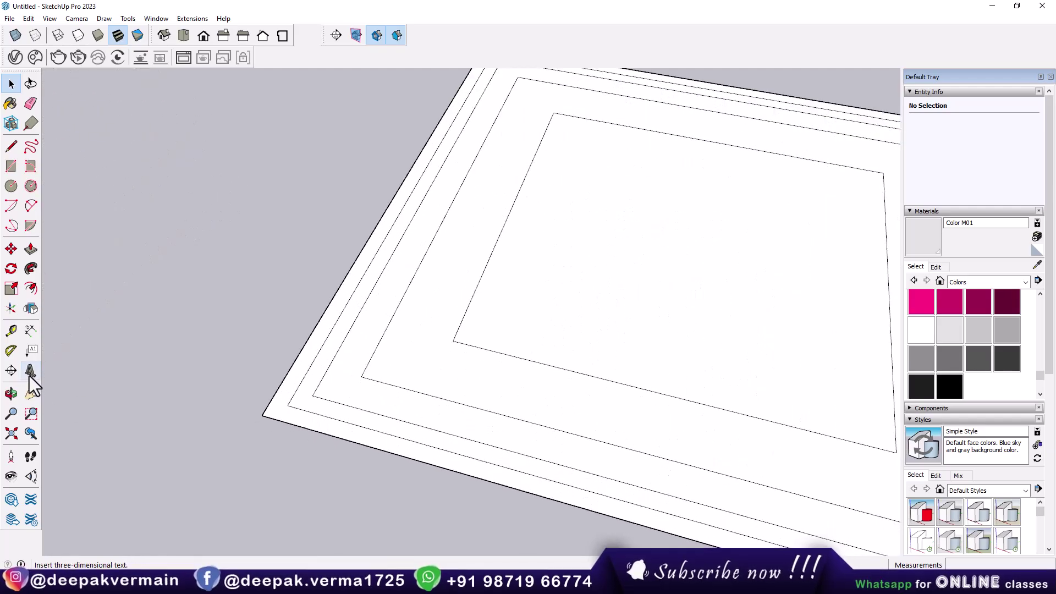
{"action": "left_click", "coordinate": [11, 330]}
{"action": "scroll", "coordinate": [330, 434], "scroll_direction": "up", "scroll_amount": 1}
{"action": "left_click", "coordinate": [353, 442]}
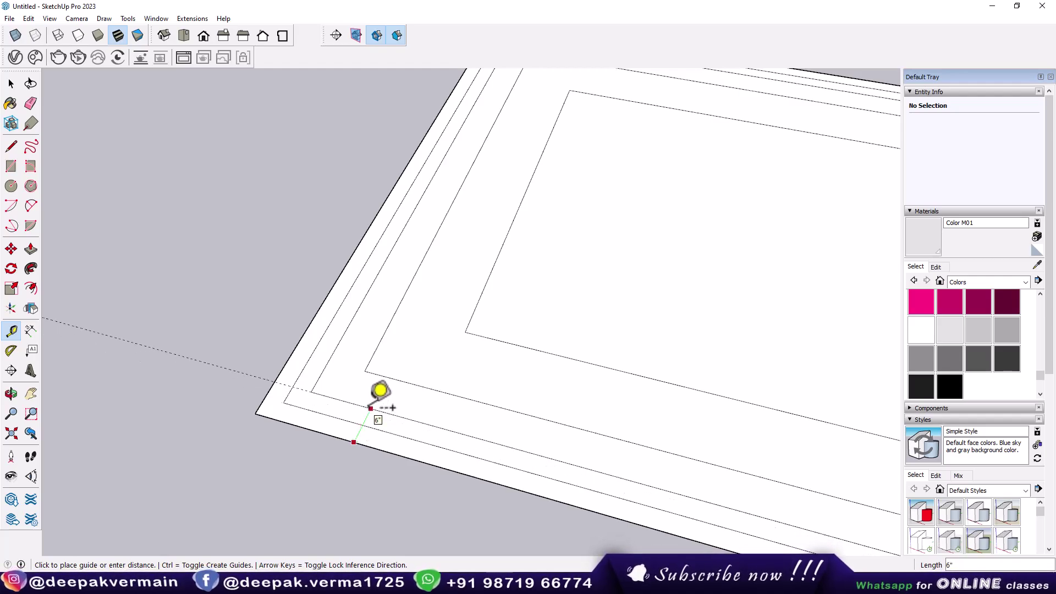
{"action": "key", "text": "Escape"}
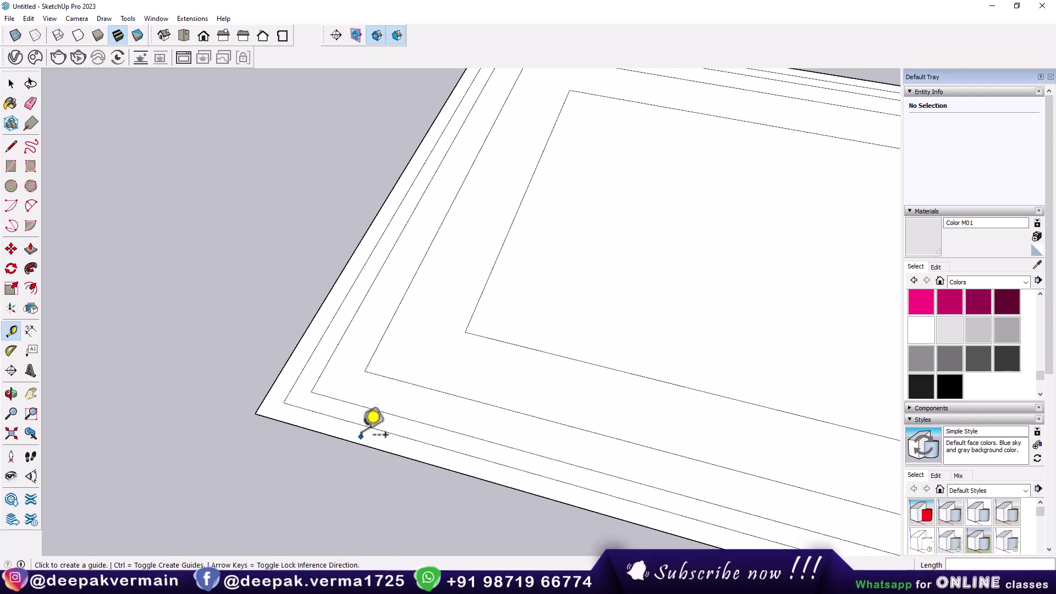
{"action": "left_click", "coordinate": [369, 428]}
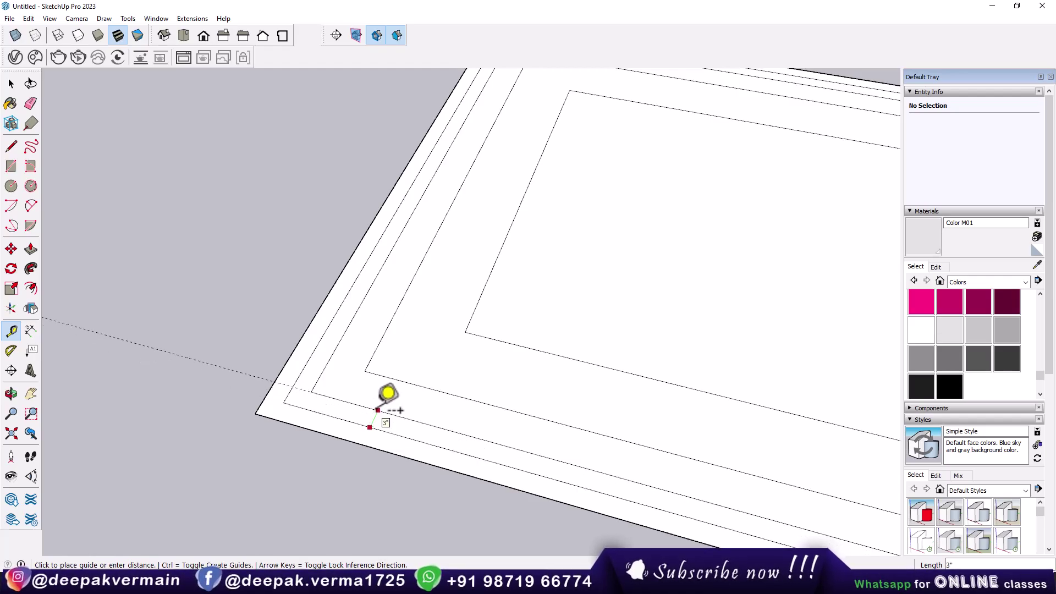
{"action": "double_click", "coordinate": [384, 412]}
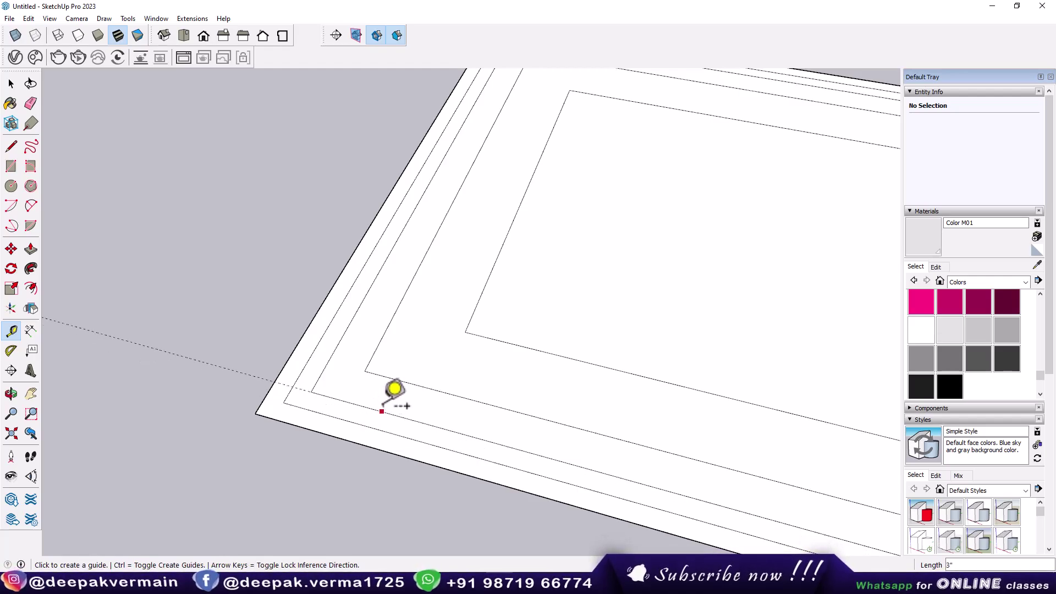
- Add guides at the 6" and 12" gaps, then pan out to the whole square
{"action": "left_click", "coordinate": [399, 379]}
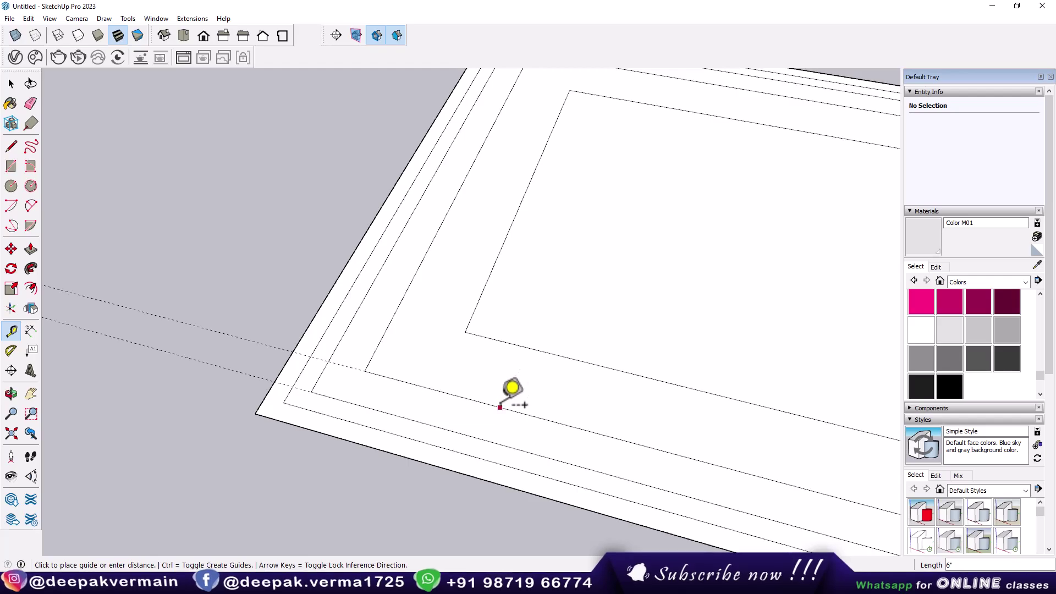
{"action": "left_click", "coordinate": [499, 408]}
{"action": "left_click", "coordinate": [521, 346]}
{"action": "scroll", "coordinate": [555, 352], "scroll_direction": "down", "scroll_amount": 5}
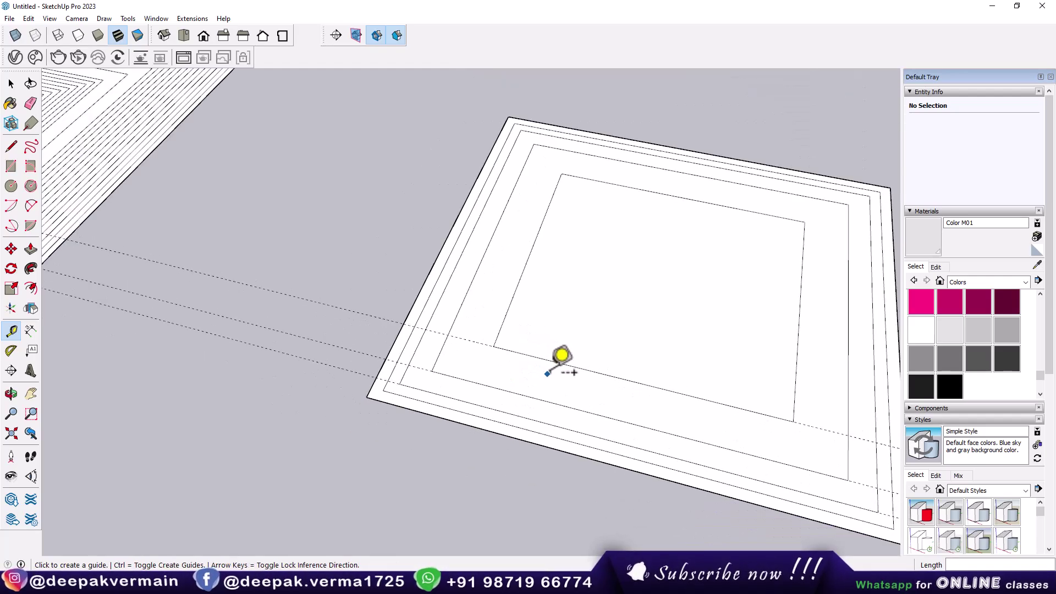
{"action": "middle_click_drag", "start_coordinate": [560, 357], "coordinate": [421, 376], "text": "shift"}
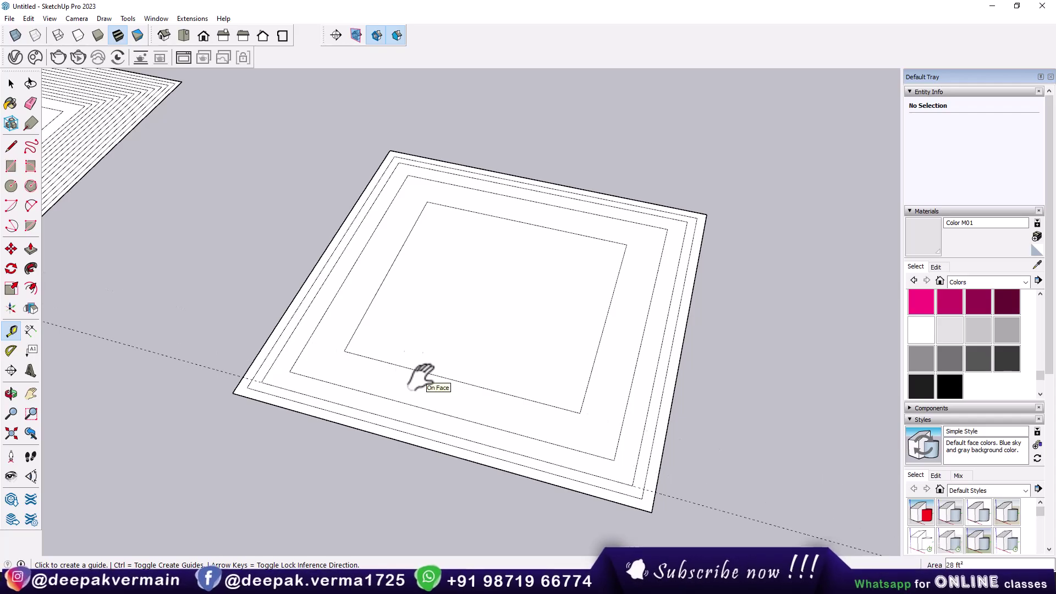
{"action": "left_click", "coordinate": [192, 18]}
- Set Formula offsets to 5 inside, 2" start, multiply by 2, keeping the face
{"action": "left_click", "coordinate": [267, 270]}
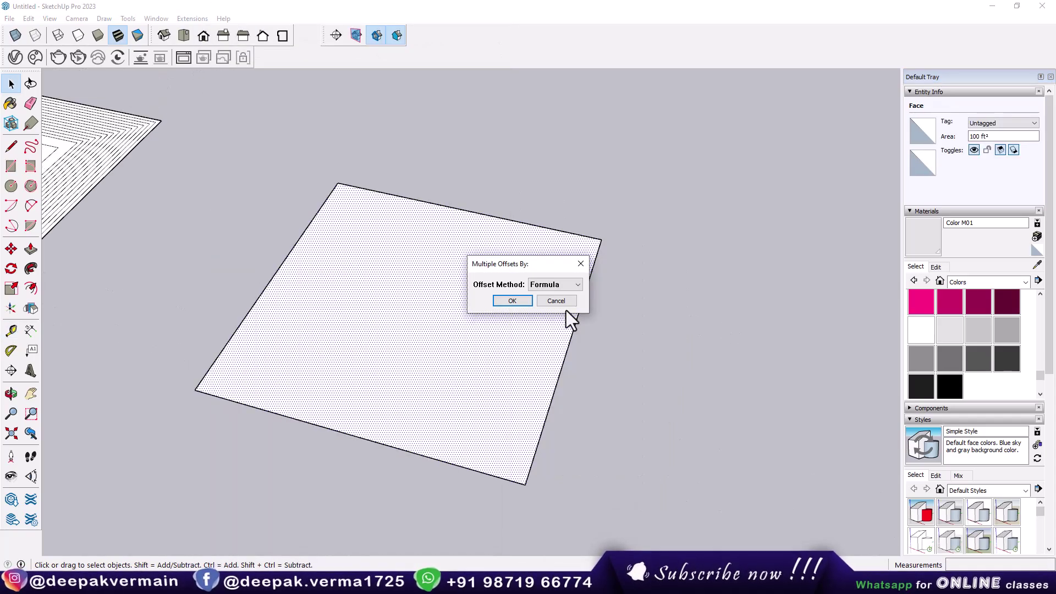
{"action": "key", "text": "Return"}
{"action": "left_click_drag", "start_coordinate": [530, 222], "coordinate": [650, 226]}
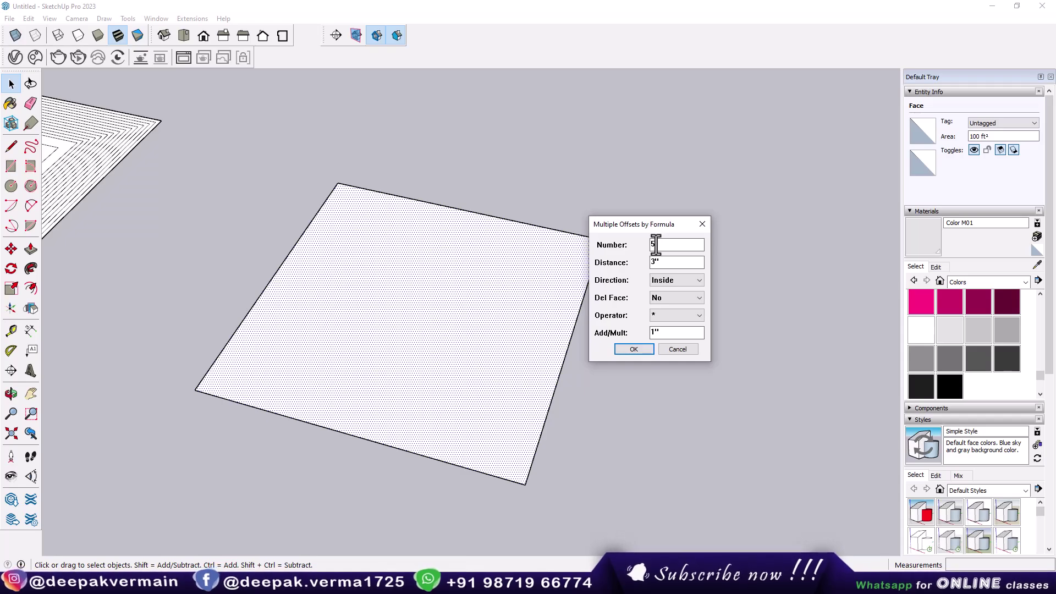
{"action": "double_click", "coordinate": [658, 262]}
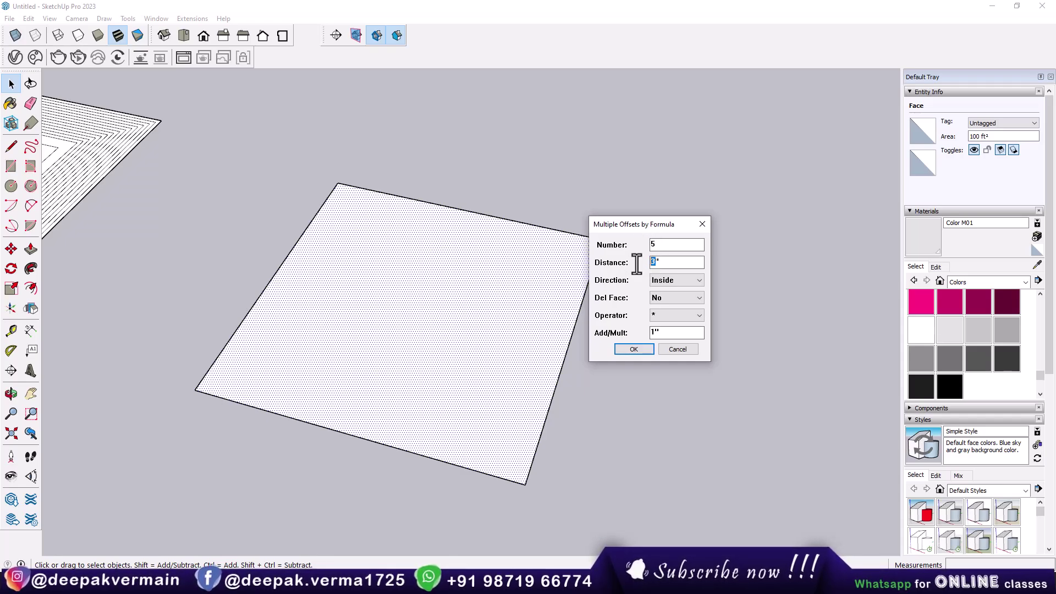
{"action": "type", "text": "2"}
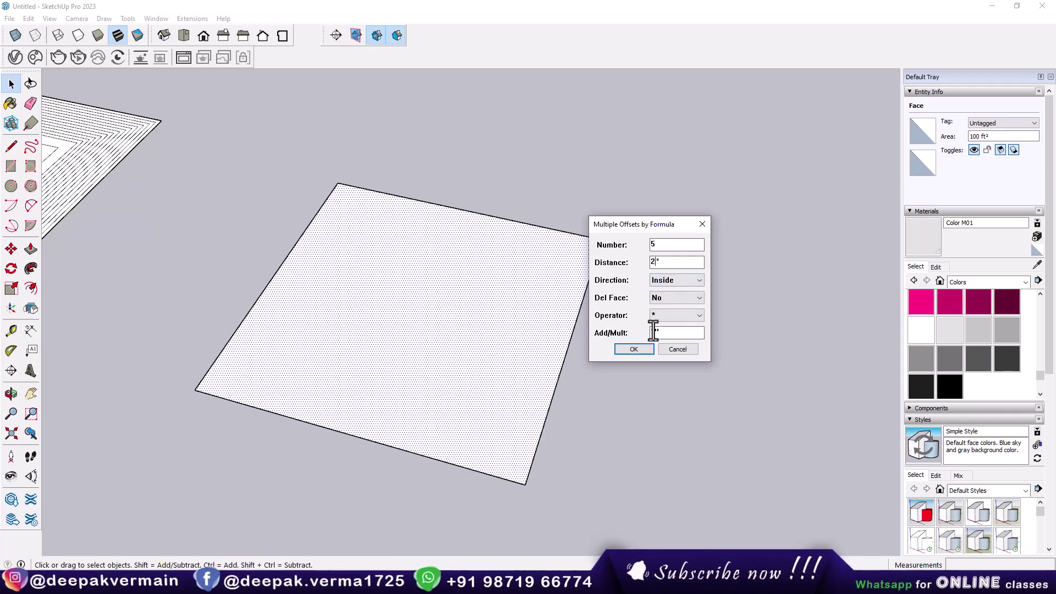
{"action": "type", "text": "2"}
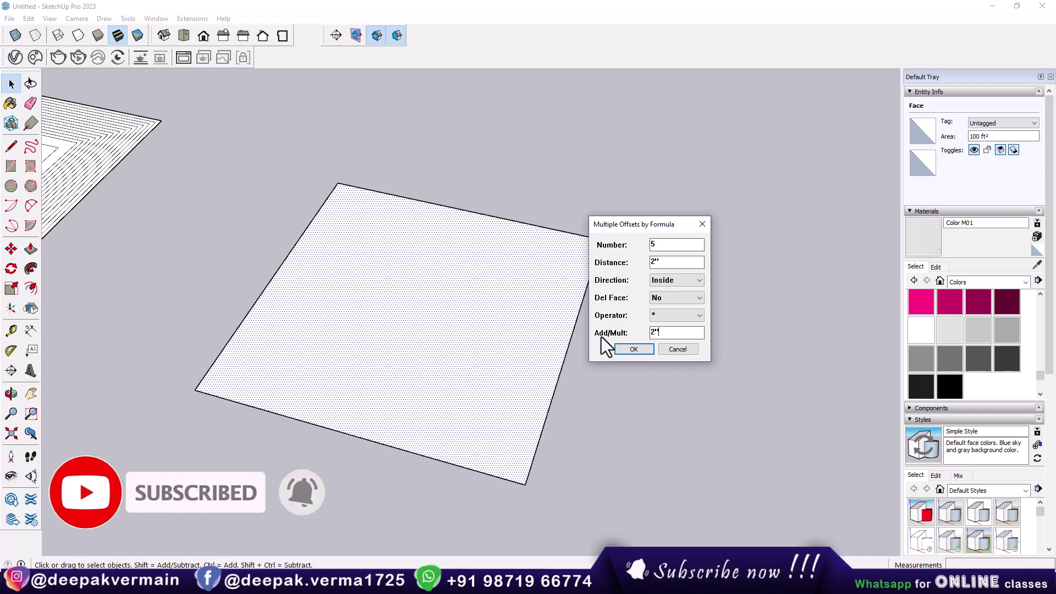
{"action": "left_click", "coordinate": [659, 317]}
{"action": "left_click", "coordinate": [658, 328]}
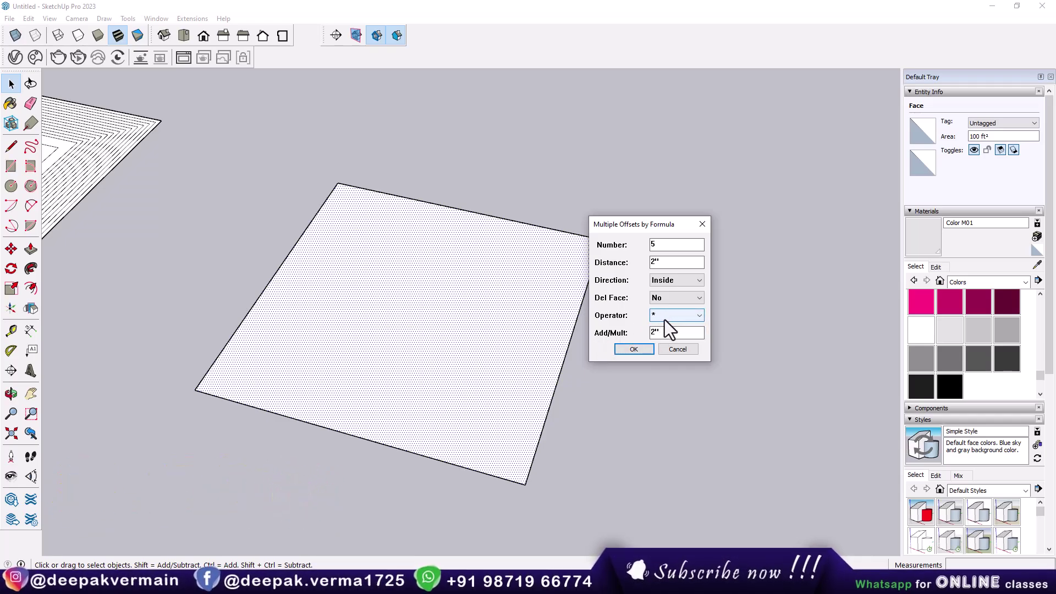
- Apply the doubling formula offsets to the square and tape-measure the gap to the first loop
{"action": "left_click", "coordinate": [632, 347]}
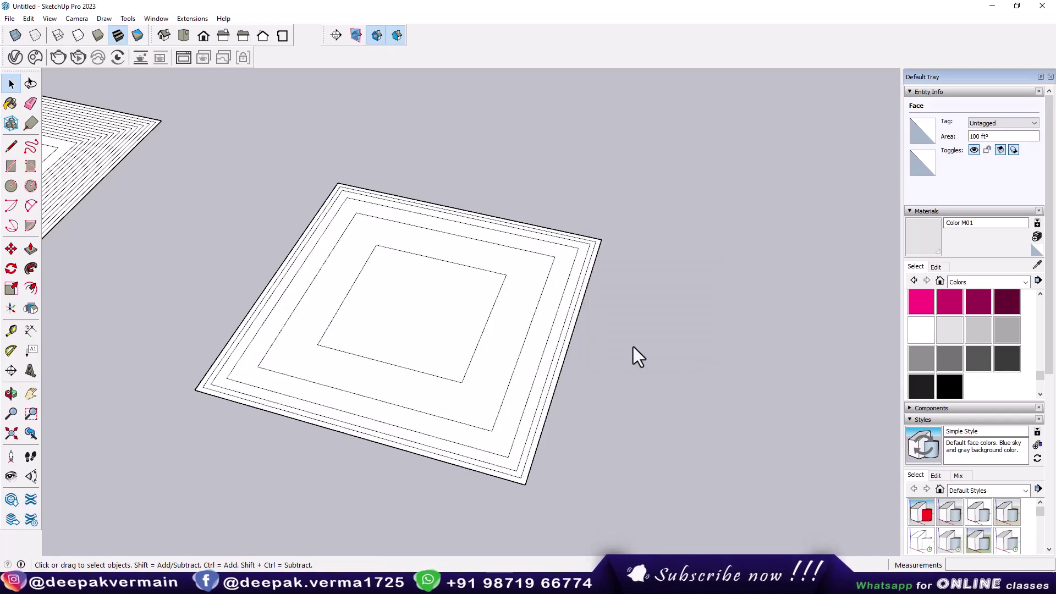
{"action": "scroll", "coordinate": [195, 404], "scroll_direction": "up", "scroll_amount": 3}
{"action": "scroll", "coordinate": [207, 384], "scroll_direction": "up", "scroll_amount": 2}
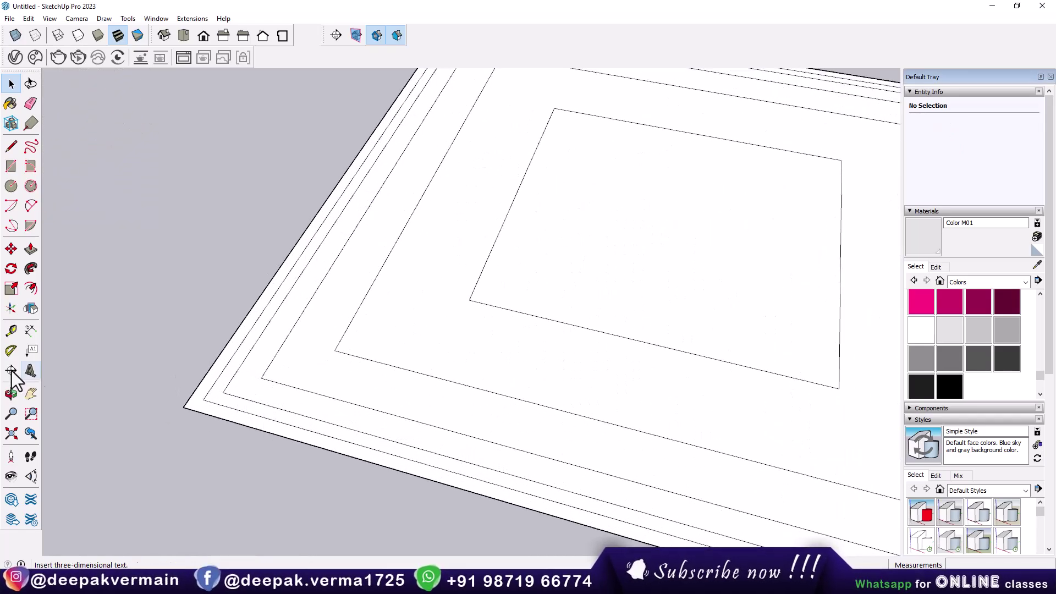
{"action": "left_click", "coordinate": [11, 330]}
{"action": "scroll", "coordinate": [330, 418], "scroll_direction": "up", "scroll_amount": 1}
{"action": "left_click", "coordinate": [337, 420]}
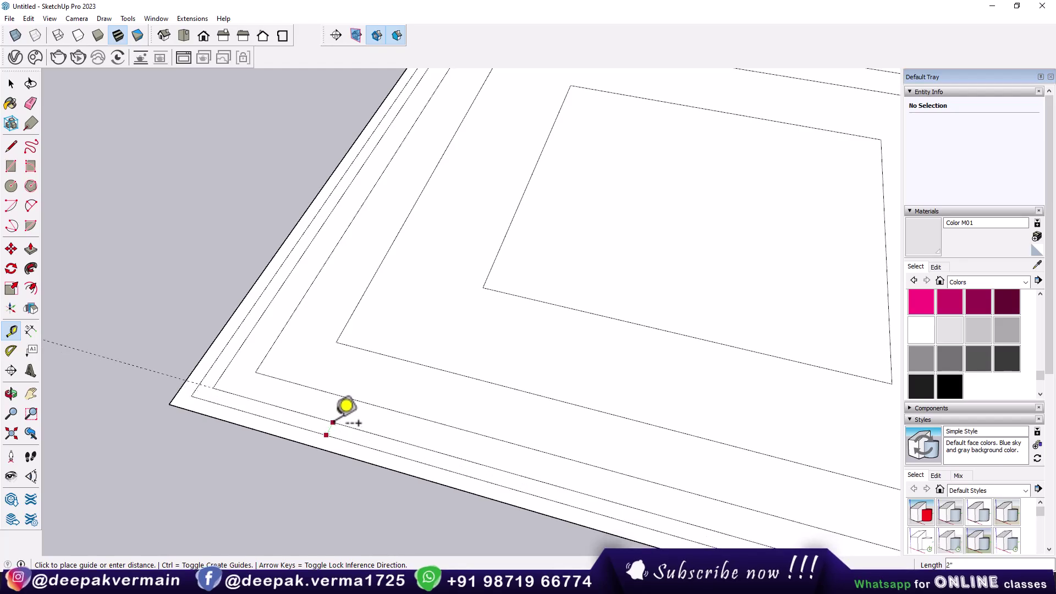
{"action": "left_click", "coordinate": [356, 424]}
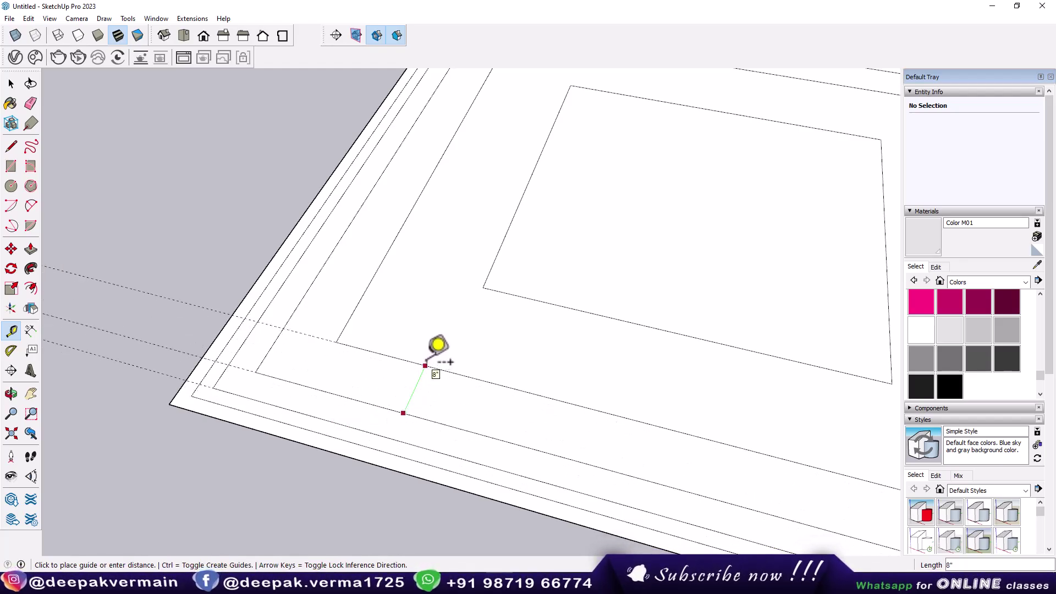
- Measure the 16" distance to a deeper offset loop, then undo the temporary guide lines
{"action": "scroll", "coordinate": [531, 398], "scroll_direction": "down", "scroll_amount": 2}
{"action": "middle_click_drag", "start_coordinate": [532, 398], "coordinate": [401, 422], "text": "shift"}
{"action": "left_click", "coordinate": [400, 422]}
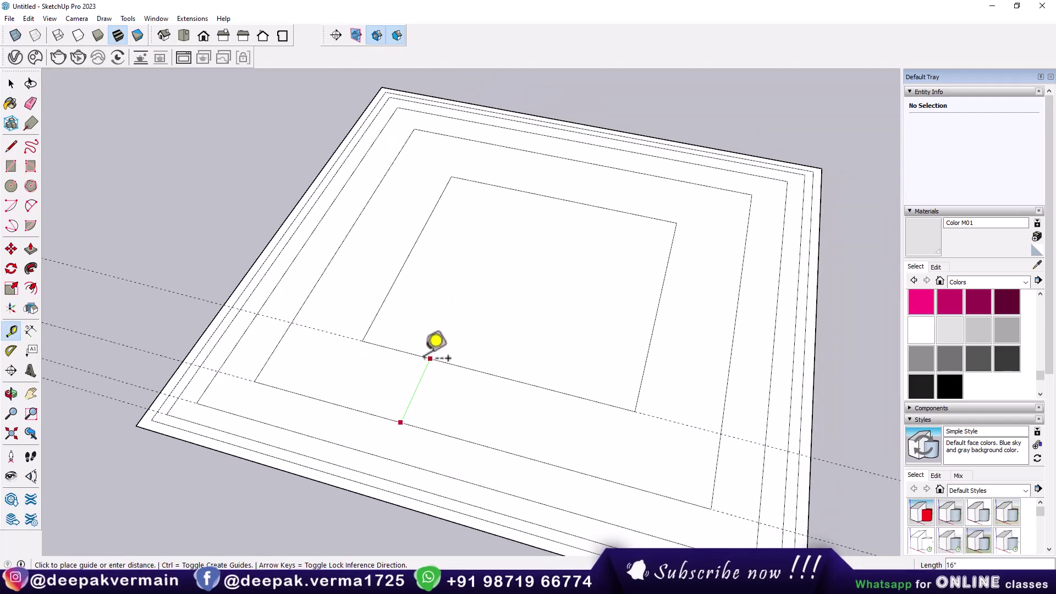
{"action": "left_click", "coordinate": [429, 358]}
{"action": "scroll", "coordinate": [400, 388], "scroll_direction": "down", "scroll_amount": 3}
{"action": "middle_click_drag", "start_coordinate": [384, 384], "coordinate": [379, 398], "text": "shift"}
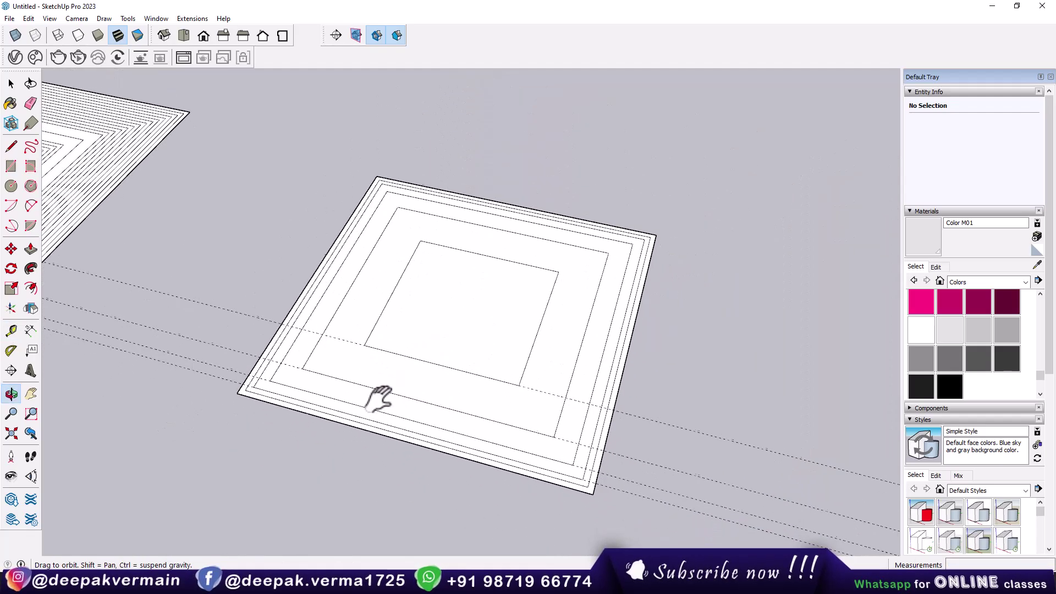
{"action": "key", "text": "ctrl+z"}
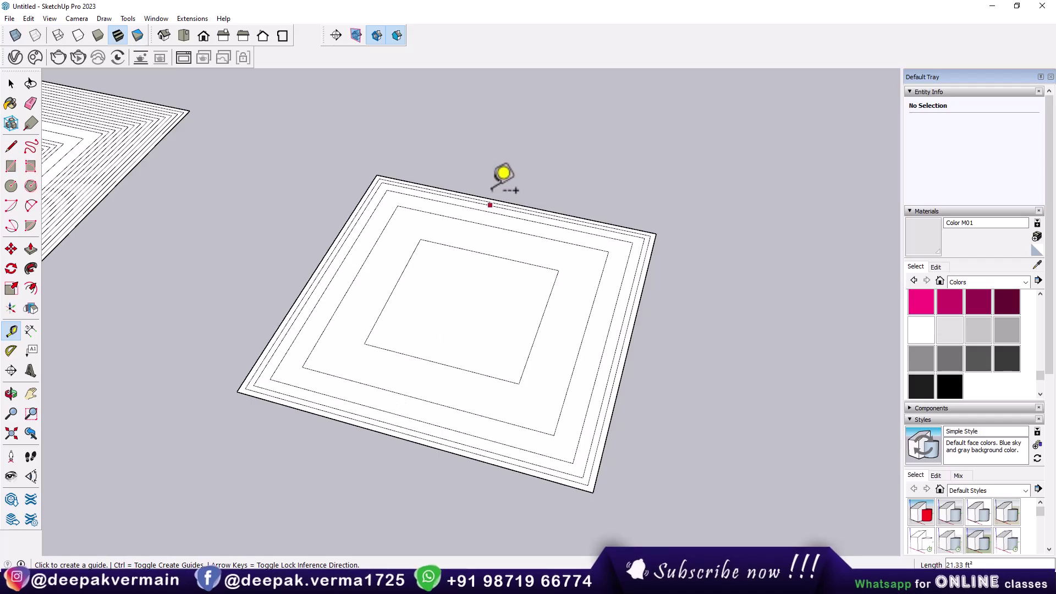
- Zoom out and window-select the untouched cube, circle and triangle together
{"action": "scroll", "coordinate": [410, 328], "scroll_direction": "down", "scroll_amount": 2}
{"action": "scroll", "coordinate": [411, 330], "scroll_direction": "down", "scroll_amount": 2}
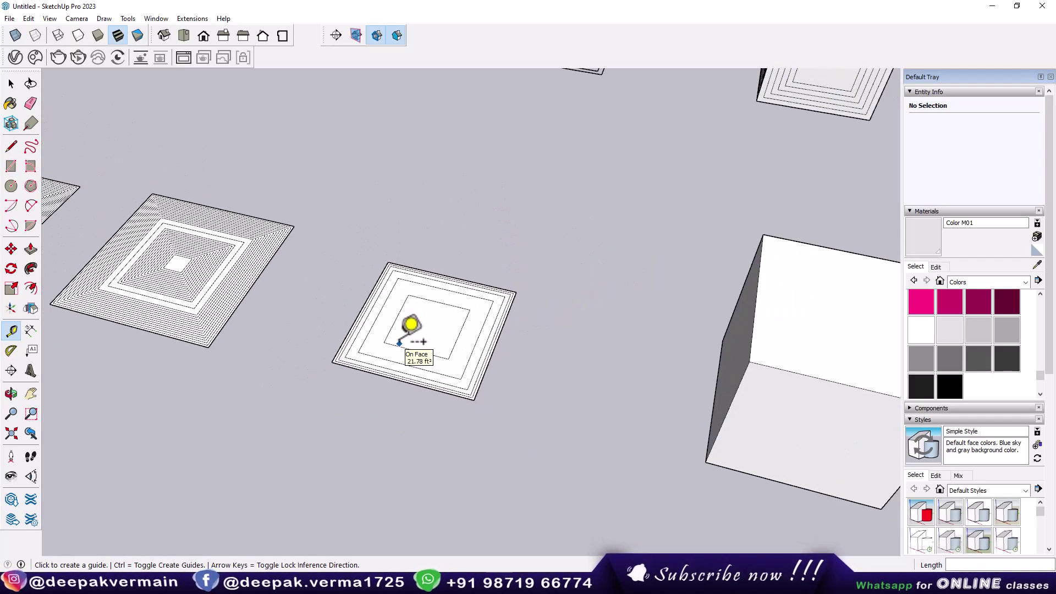
{"action": "scroll", "coordinate": [412, 330], "scroll_direction": "down", "scroll_amount": 1}
{"action": "middle_click_drag", "start_coordinate": [621, 355], "coordinate": [452, 302]}
{"action": "key", "text": "space"}
{"action": "mouse_move", "coordinate": [370, 181]}
{"action": "left_mouse_down"}
{"action": "mouse_move", "coordinate": [708, 406]}
{"action": "mouse_move", "coordinate": [766, 489]}
{"action": "left_mouse_up"}
- Run Multiple Offsets with Formula, operator +, 5 offsets, 2" distance and 2" increment, then inspect them
{"action": "left_click", "coordinate": [192, 18]}
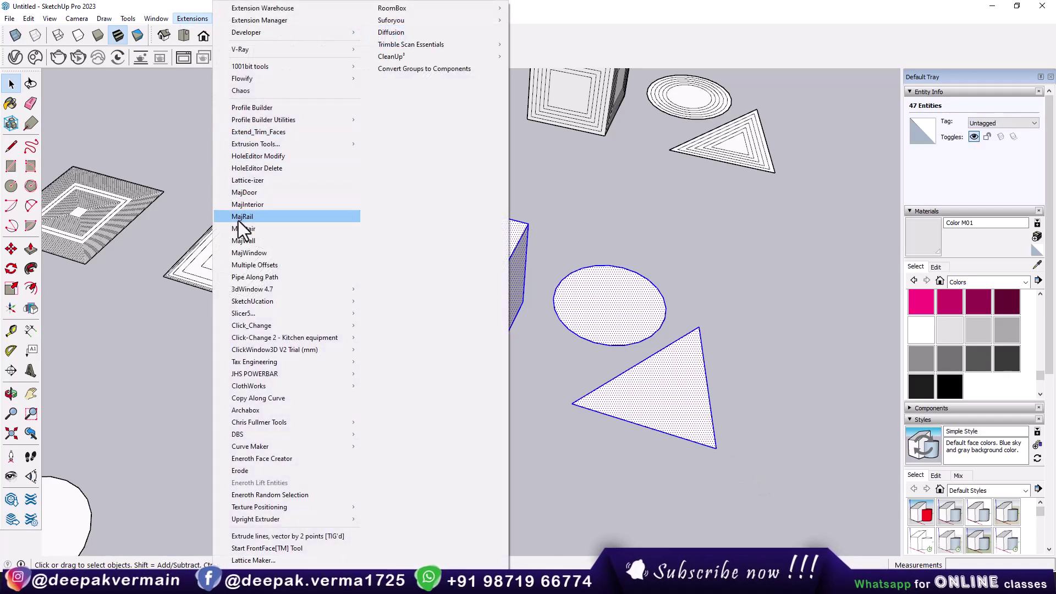
{"action": "left_click", "coordinate": [265, 266]}
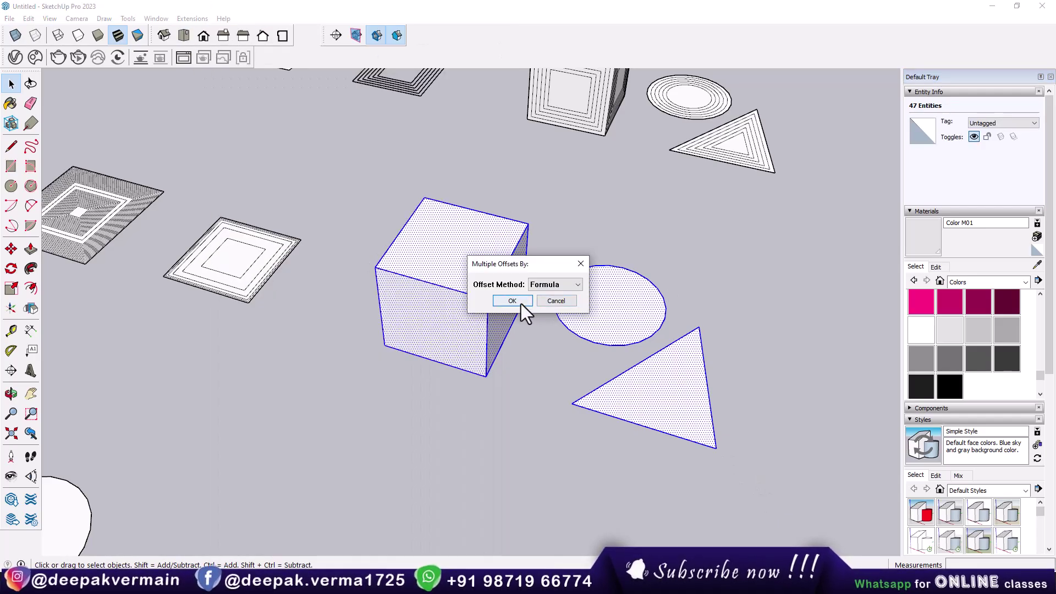
{"action": "left_click", "coordinate": [520, 303]}
{"action": "left_click", "coordinate": [537, 312]}
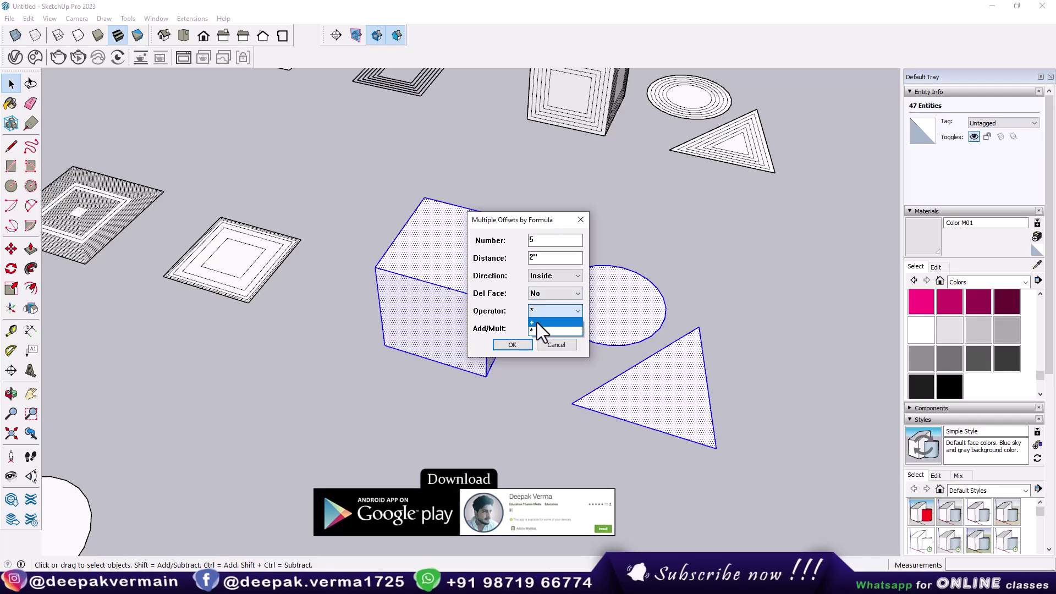
{"action": "left_click", "coordinate": [536, 325]}
{"action": "left_click_drag", "start_coordinate": [543, 241], "coordinate": [519, 241]}
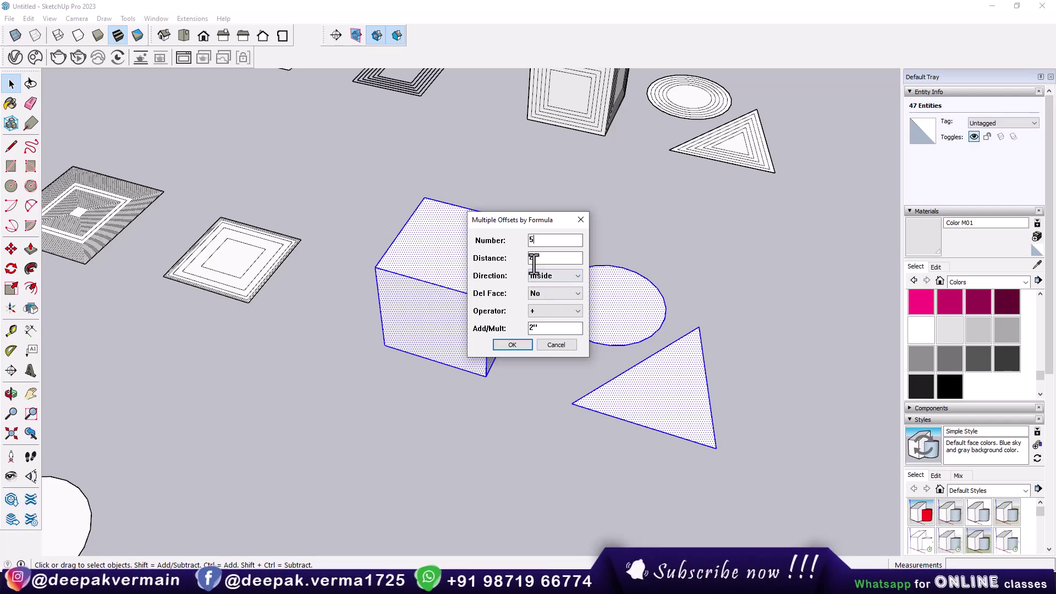
{"action": "left_click", "coordinate": [525, 329]}
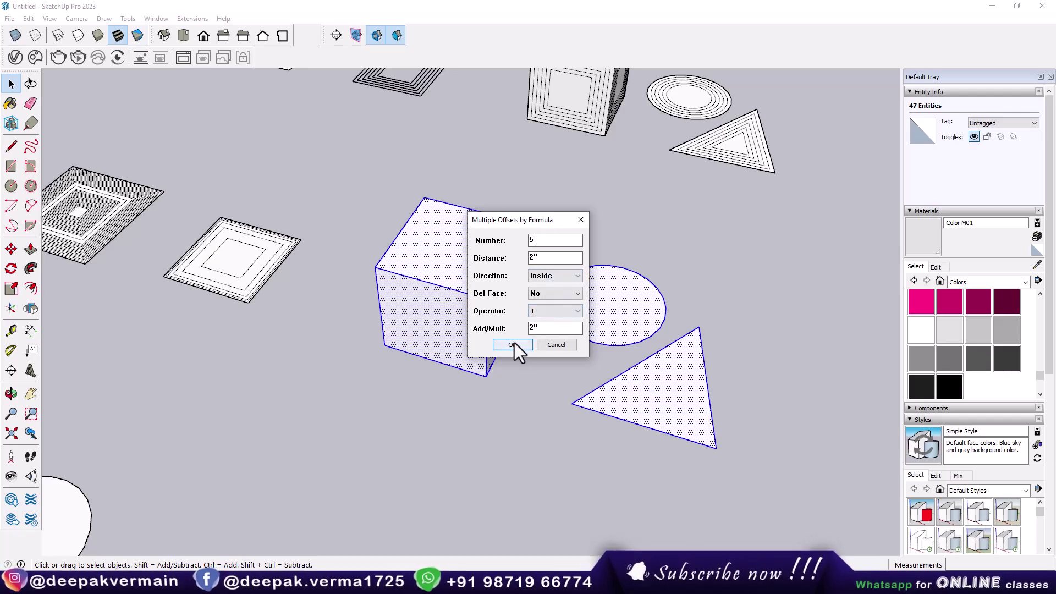
{"action": "left_click", "coordinate": [513, 342]}
{"action": "left_click", "coordinate": [663, 437]}
{"action": "mouse_move", "coordinate": [664, 437]}
{"action": "middle_mouse_down"}
{"action": "mouse_move", "coordinate": [663, 404]}
{"action": "mouse_move", "coordinate": [613, 352]}
{"action": "mouse_move", "coordinate": [242, 146]}
{"action": "middle_mouse_up"}
{"action": "scroll", "coordinate": [674, 381], "scroll_direction": "up", "scroll_amount": 5}
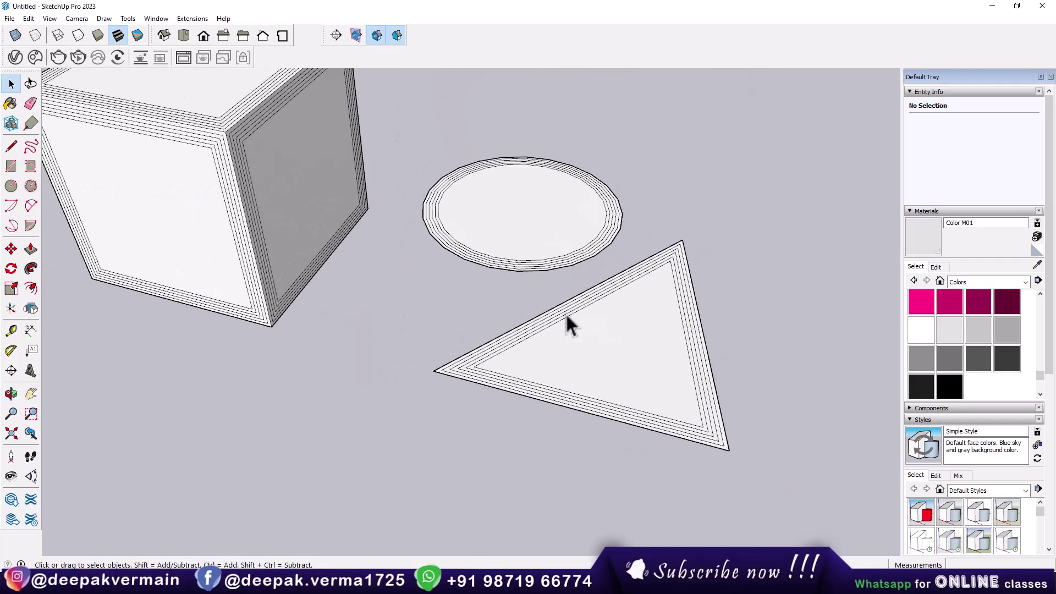
- Navigate to the plain 100 ft² square in the List row, select it, and open Extensions
{"action": "scroll", "coordinate": [572, 316], "scroll_direction": "down", "scroll_amount": 3}
{"action": "scroll", "coordinate": [570, 318], "scroll_direction": "down", "scroll_amount": 3}
{"action": "scroll", "coordinate": [568, 315], "scroll_direction": "down", "scroll_amount": 3}
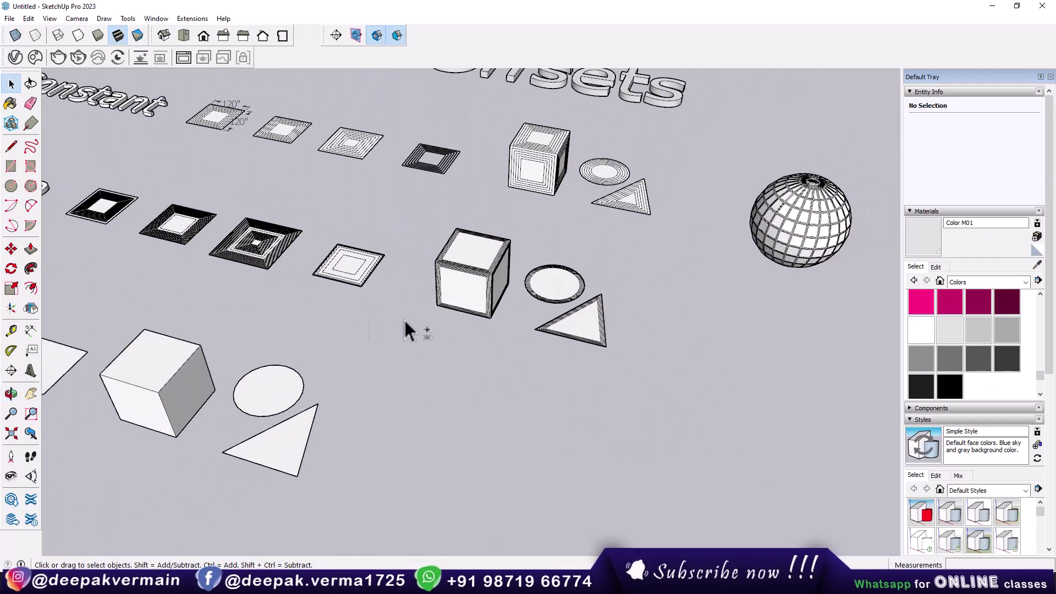
{"action": "middle_click_drag", "start_coordinate": [412, 330], "coordinate": [465, 385]}
{"action": "scroll", "coordinate": [510, 314], "scroll_direction": "up", "scroll_amount": 5}
{"action": "scroll", "coordinate": [512, 318], "scroll_direction": "up", "scroll_amount": 2}
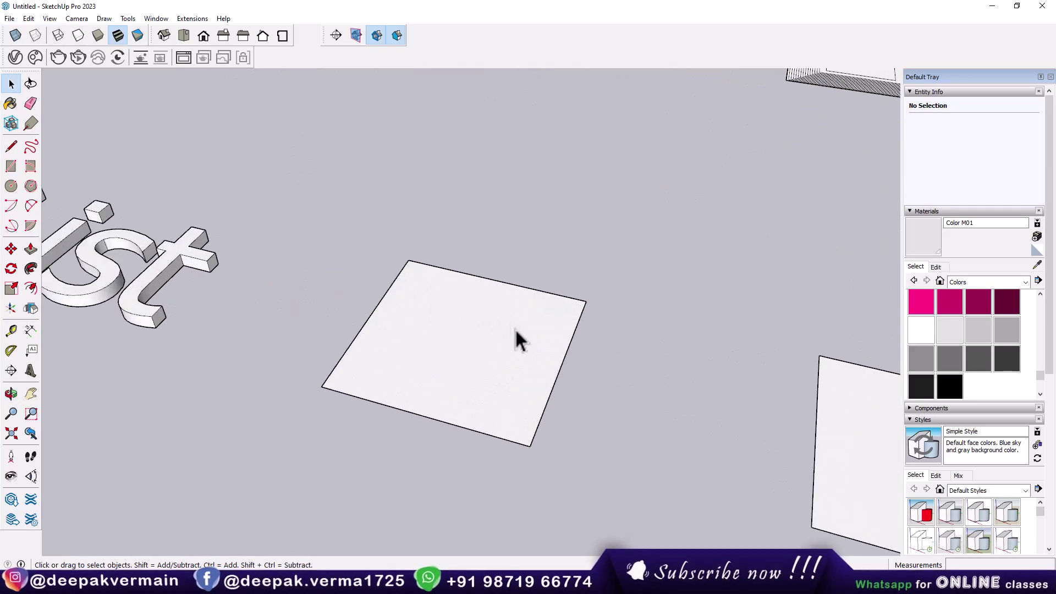
{"action": "middle_click_drag", "start_coordinate": [513, 325], "coordinate": [348, 328], "text": "shift"}
{"action": "left_click", "coordinate": [351, 335]}
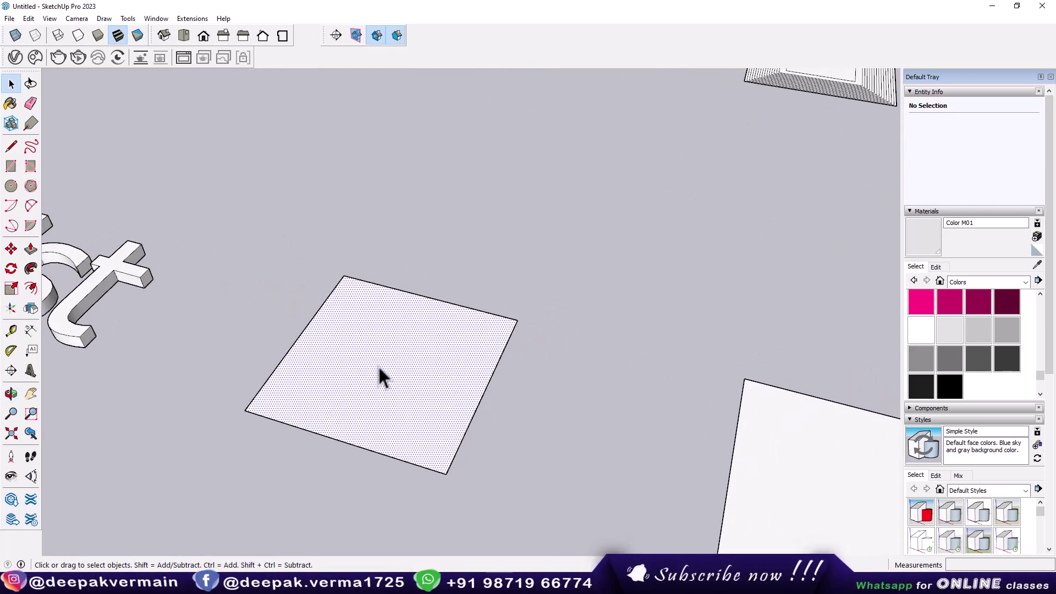
{"action": "left_click", "coordinate": [187, 20]}
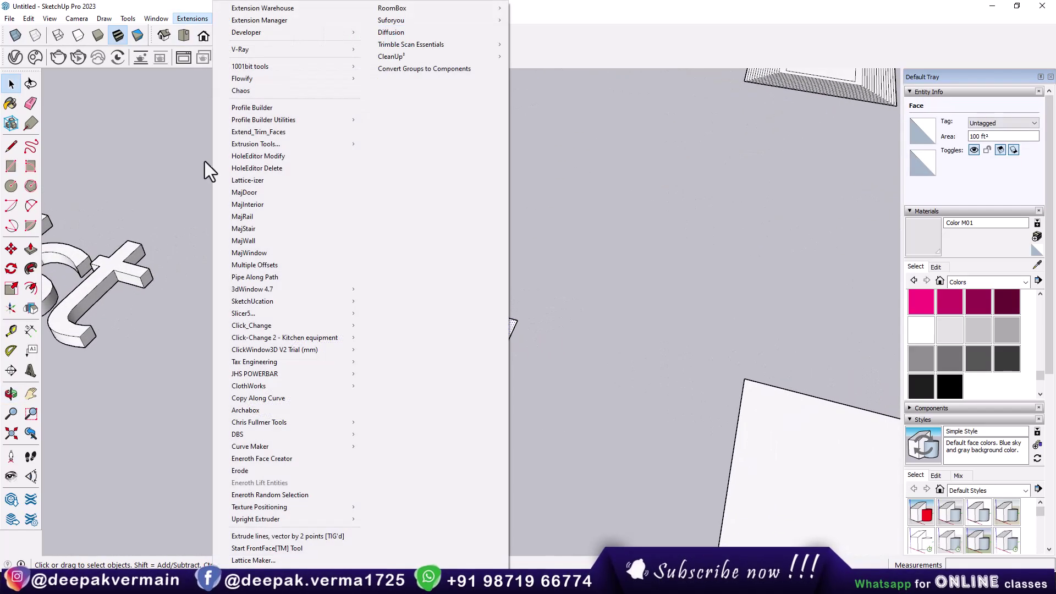
- Start Multiple Offsets with the List method, direction Inside, keeping the original face
{"action": "left_click", "coordinate": [263, 266]}
{"action": "left_click", "coordinate": [555, 284]}
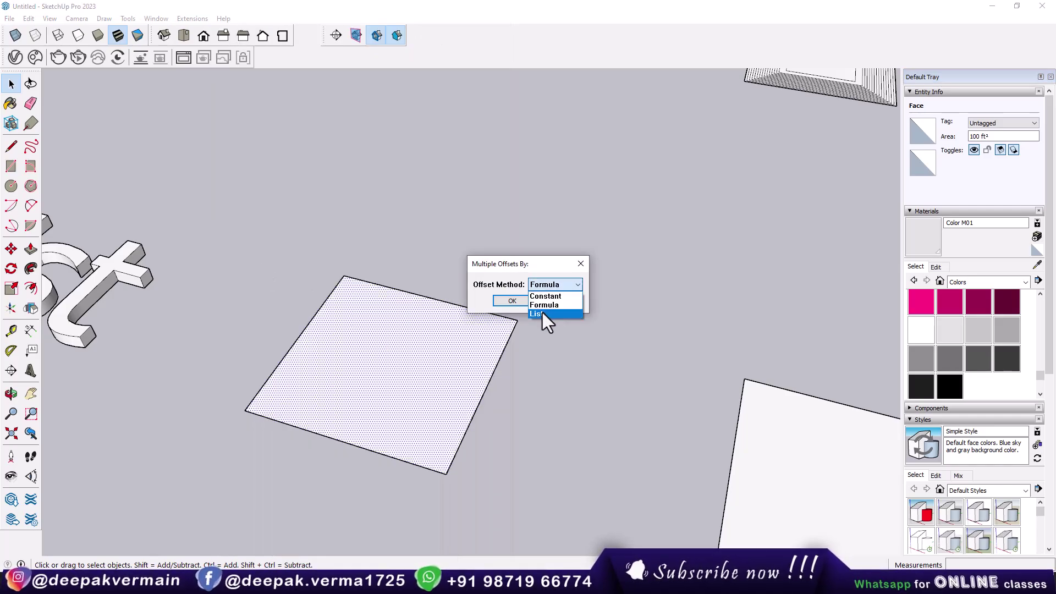
{"action": "left_click", "coordinate": [543, 313]}
{"action": "left_click", "coordinate": [512, 301]}
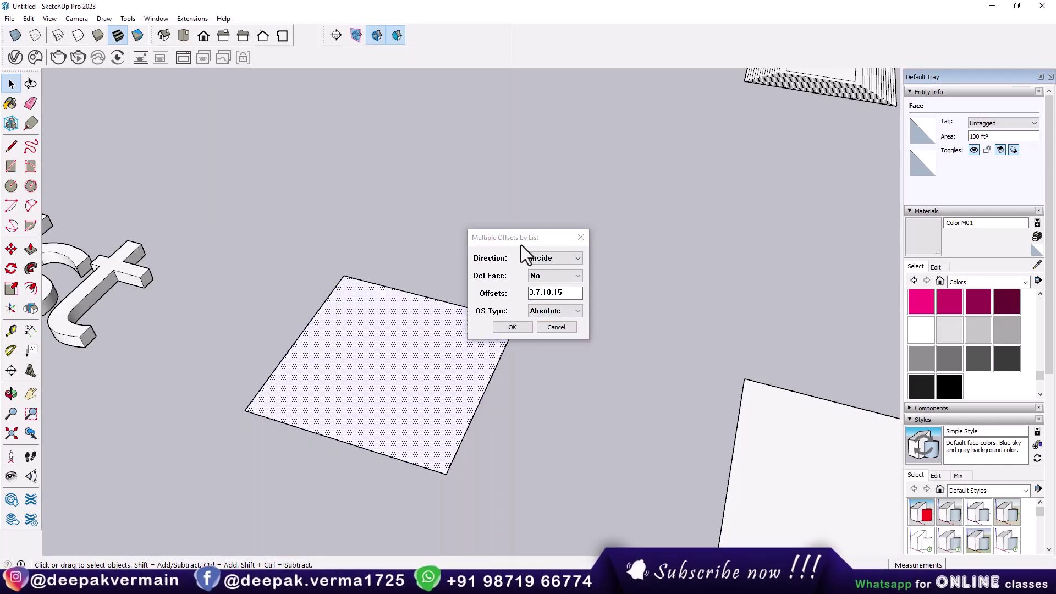
{"action": "left_click_drag", "start_coordinate": [525, 240], "coordinate": [571, 222]}
{"action": "left_click", "coordinate": [605, 240]}
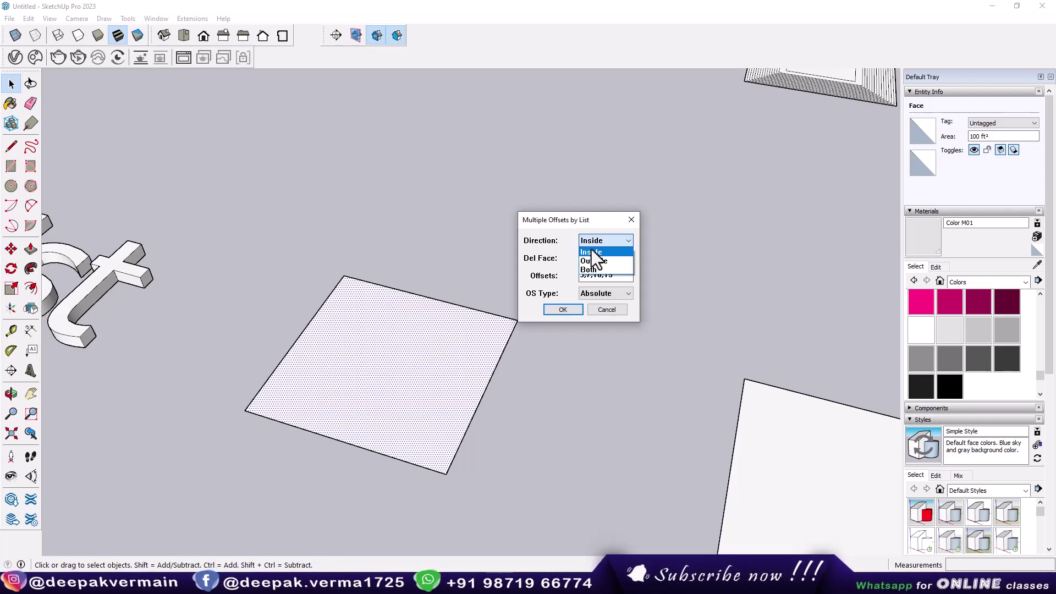
{"action": "left_click", "coordinate": [592, 249]}
{"action": "left_click", "coordinate": [591, 257]}
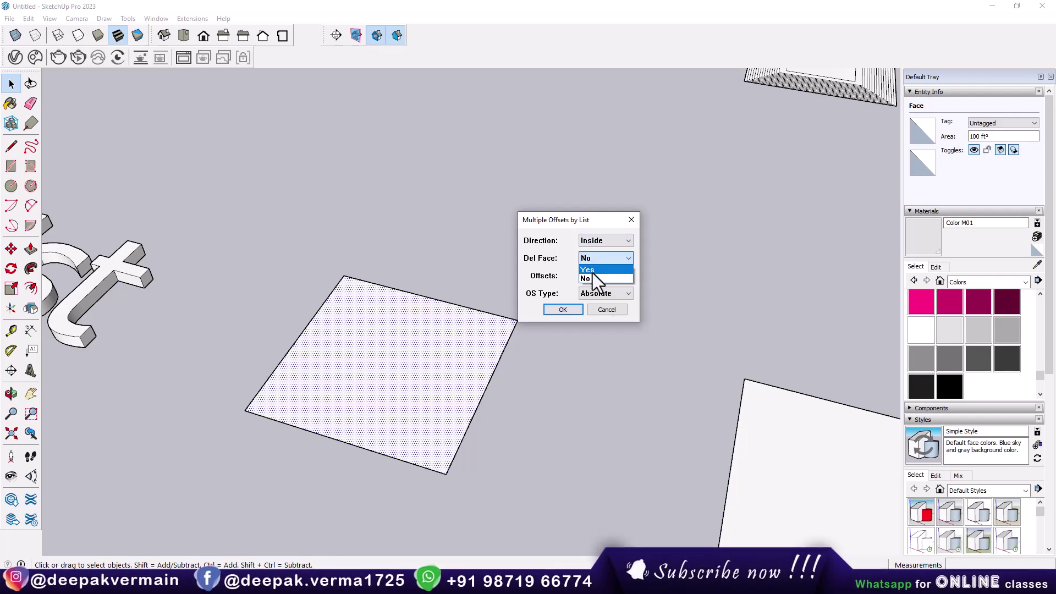
{"action": "left_click", "coordinate": [592, 280]}
- Enter the offsets 4,5,10,15 as Absolute distances and apply them to the square
{"action": "left_click", "coordinate": [611, 275]}
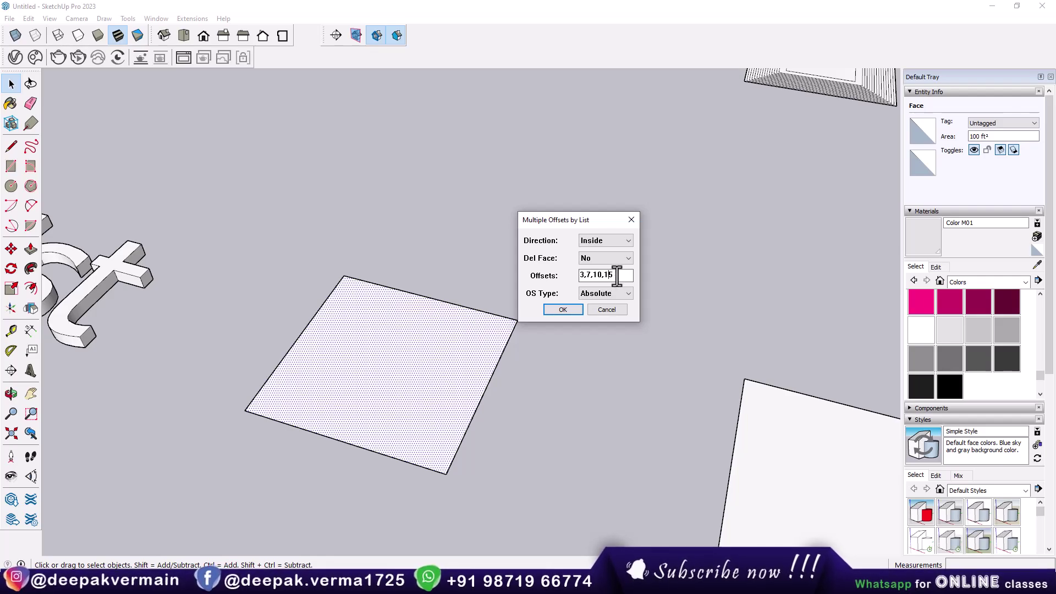
{"action": "left_click_drag", "start_coordinate": [616, 275], "coordinate": [551, 272]}
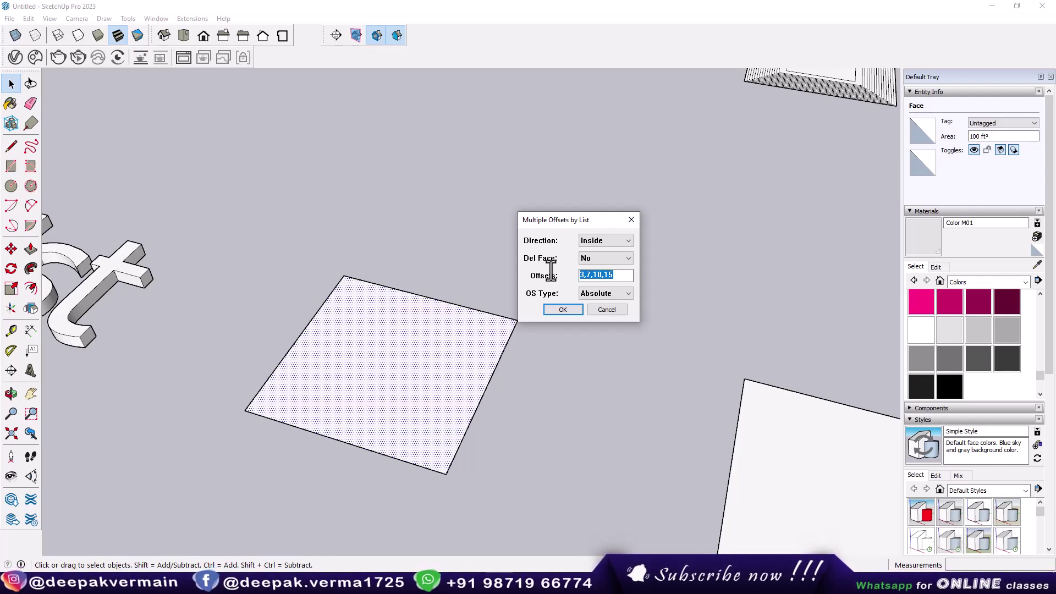
{"action": "type", "text": "1,2,"}
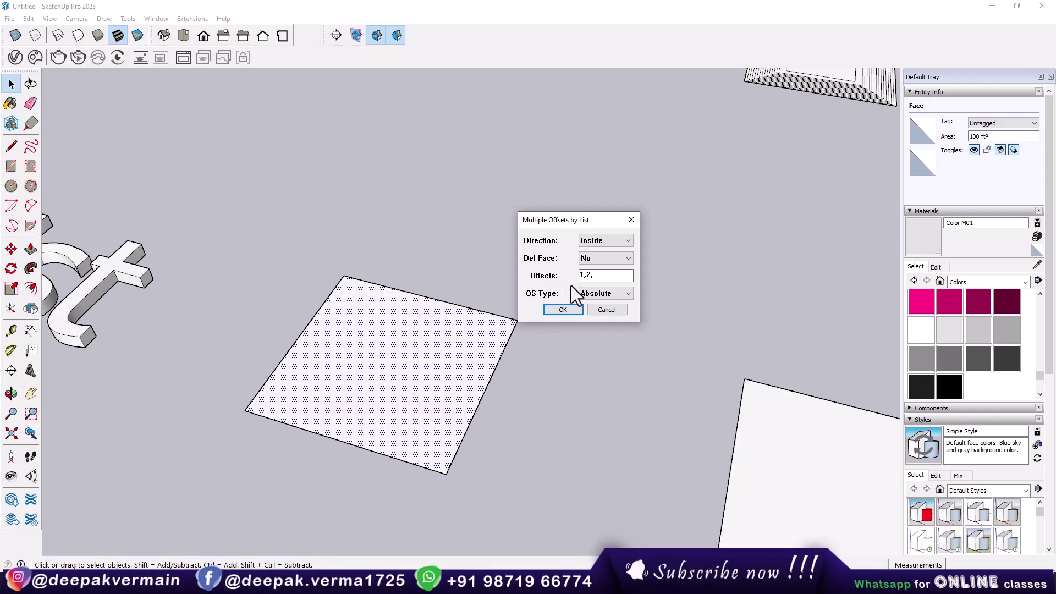
{"action": "left_click_drag", "start_coordinate": [596, 275], "coordinate": [566, 277]}
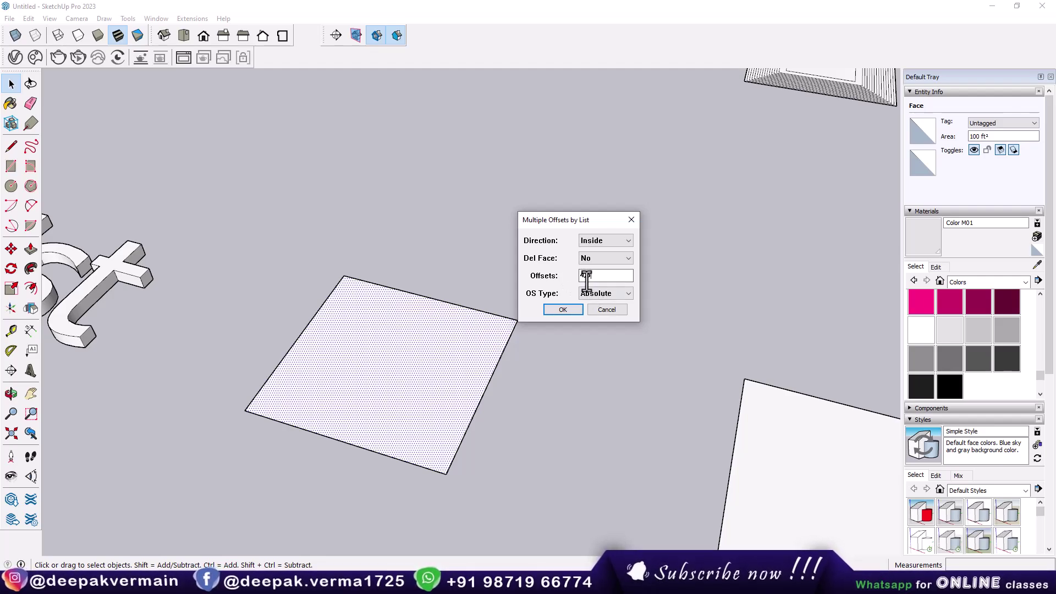
{"action": "type", "text": "5,"}
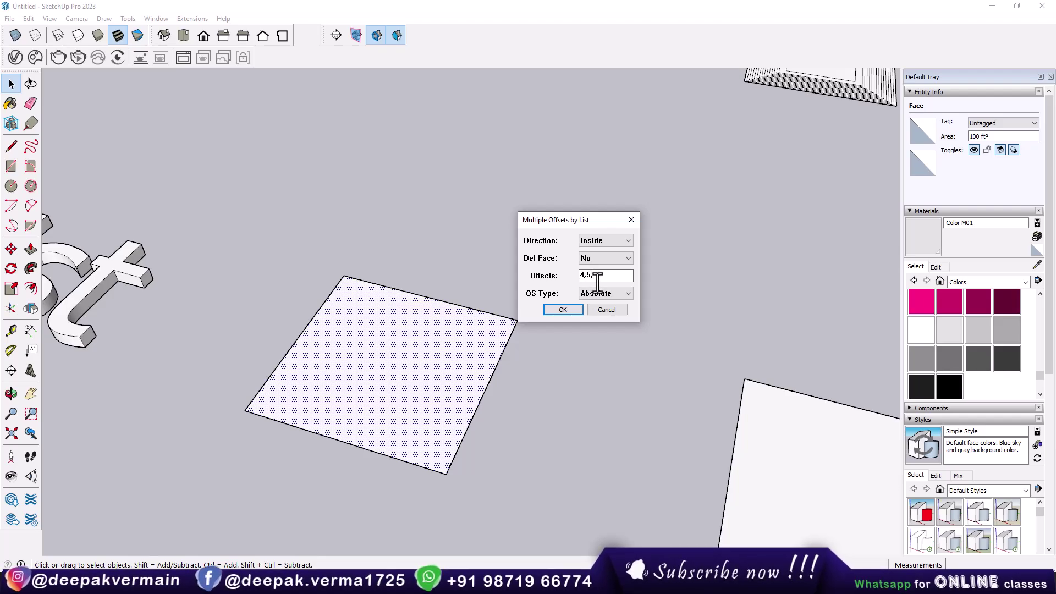
{"action": "type", "text": "6,"}
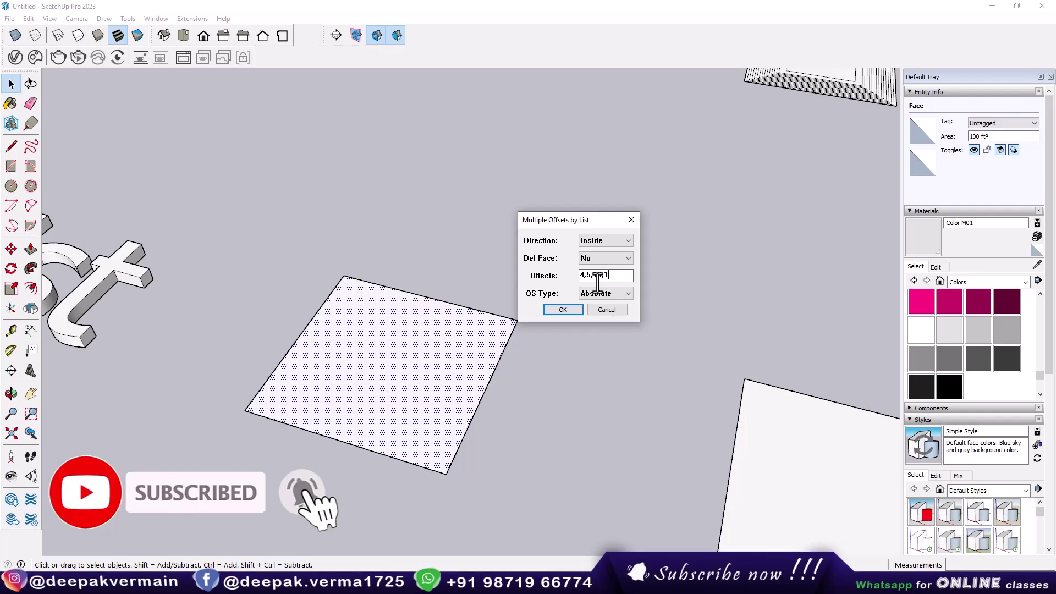
{"action": "type", "text": "15,"}
{"action": "key", "text": "BackSpace"}
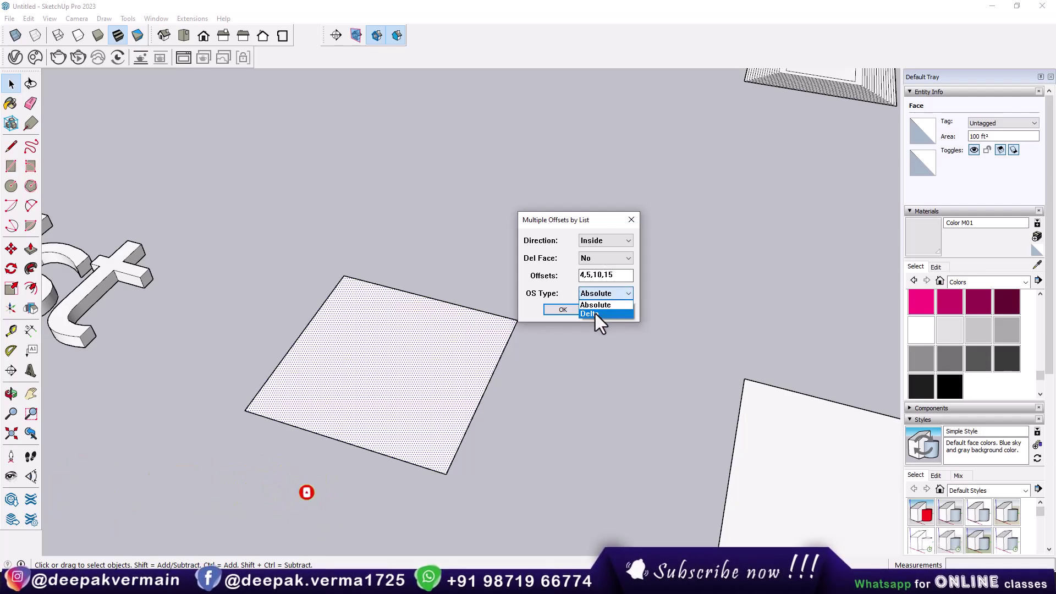
{"action": "left_click", "coordinate": [596, 307]}
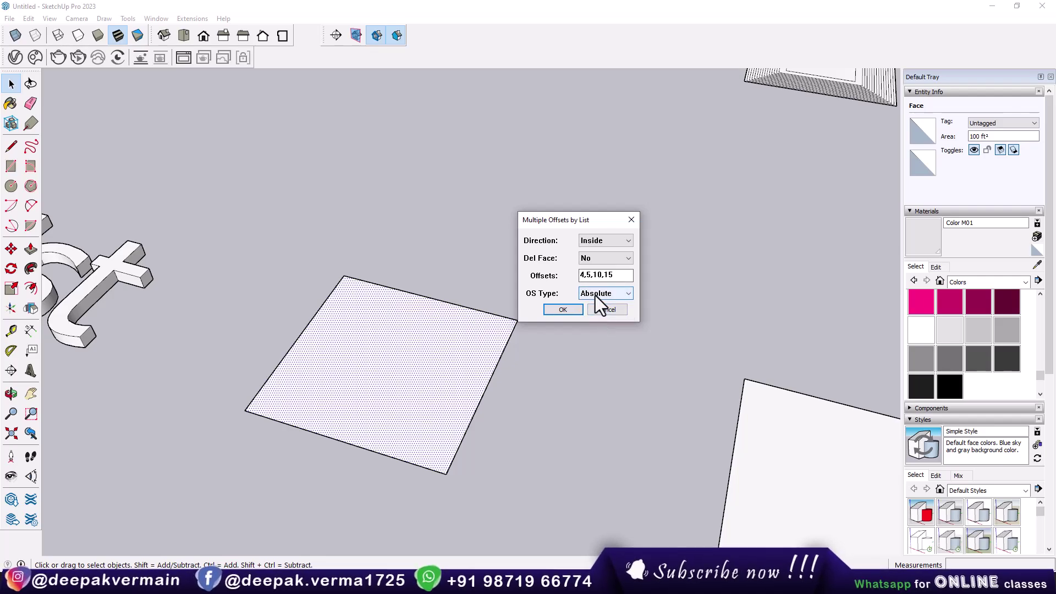
{"action": "left_click", "coordinate": [562, 309]}
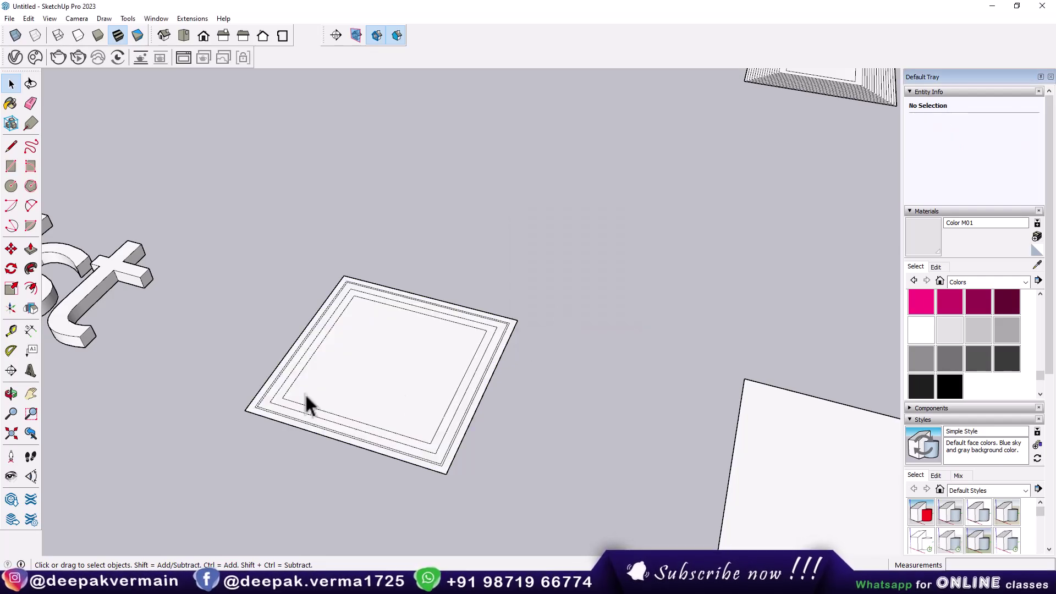
- Tape-measure from the square's outer edge to confirm the 4", 5", 10" and 15" offsets
{"action": "scroll", "coordinate": [275, 407], "scroll_direction": "up", "scroll_amount": 3}
{"action": "scroll", "coordinate": [262, 412], "scroll_direction": "up", "scroll_amount": 3}
{"action": "scroll", "coordinate": [262, 411], "scroll_direction": "up", "scroll_amount": 1}
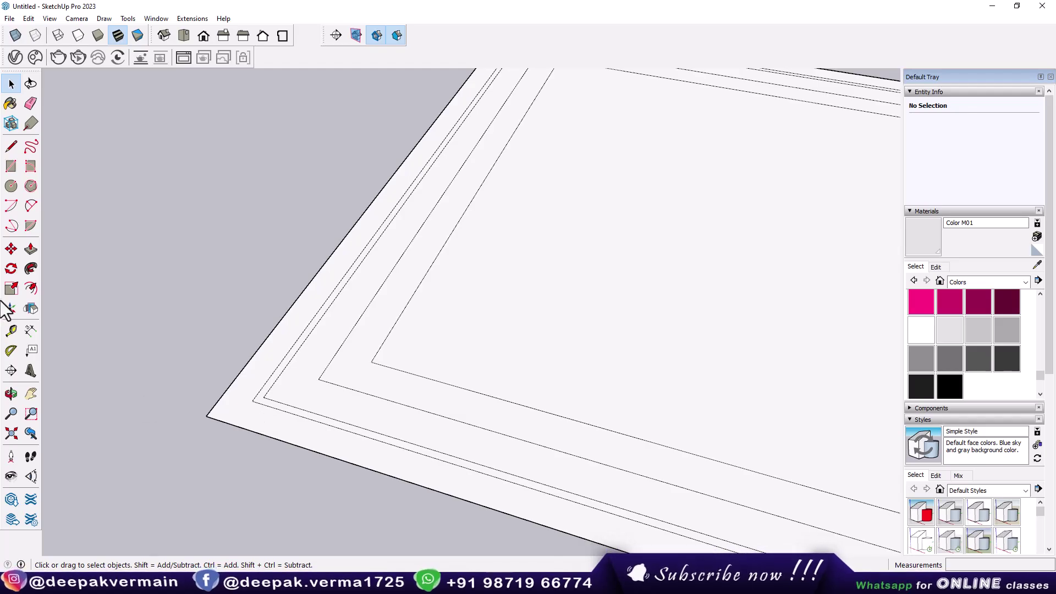
{"action": "left_click", "coordinate": [11, 331]}
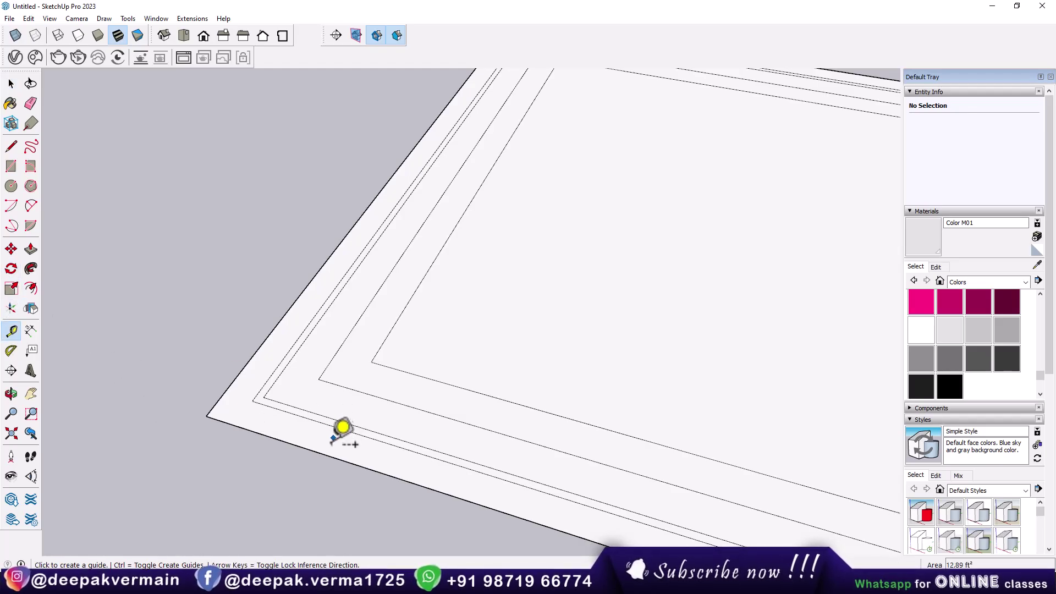
{"action": "left_click", "coordinate": [329, 456]}
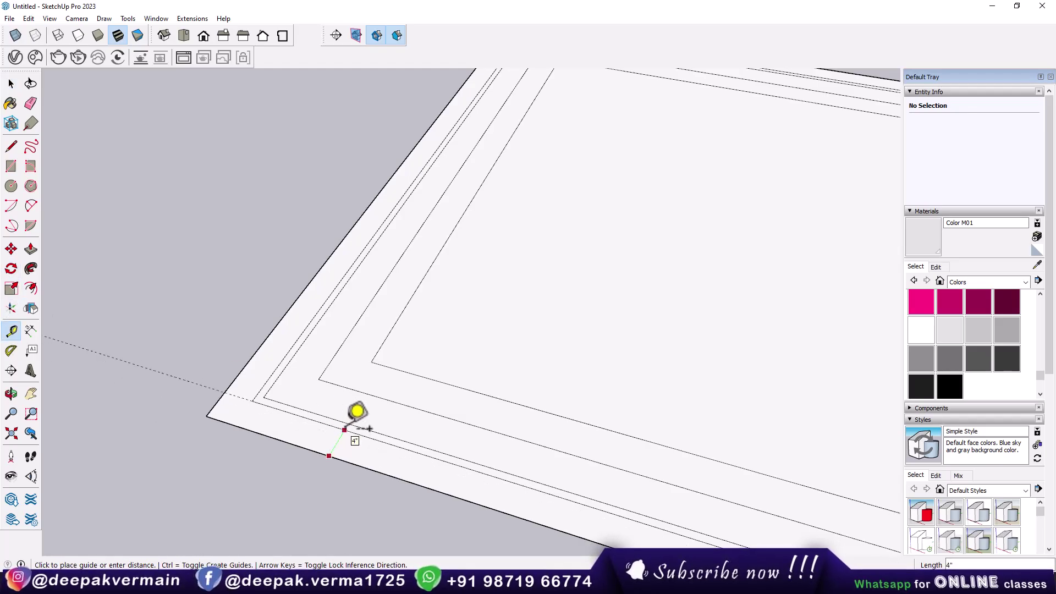
{"action": "scroll", "coordinate": [357, 411], "scroll_direction": "up", "scroll_amount": 1}
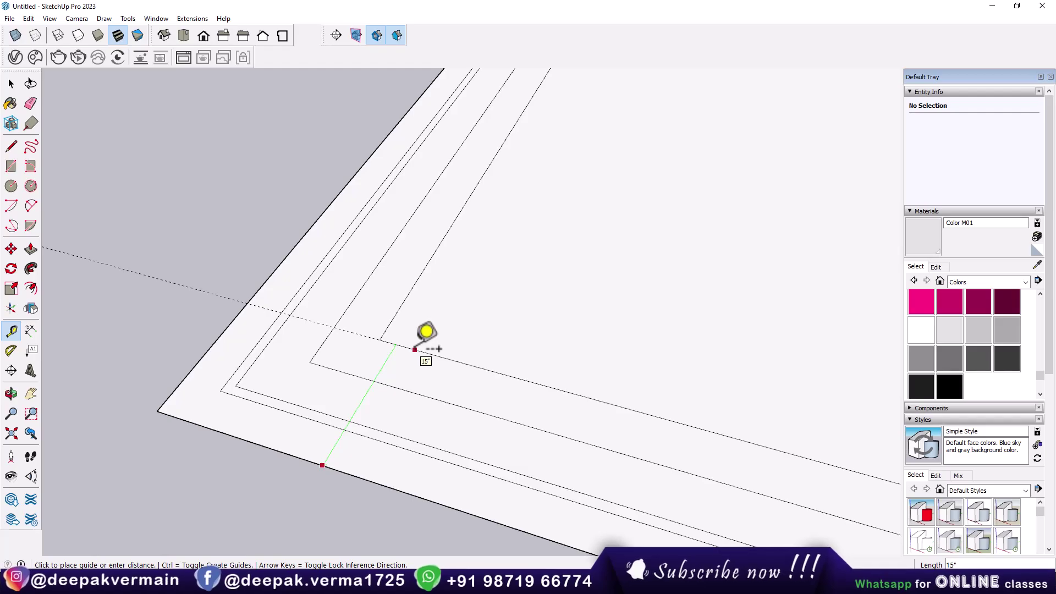
{"action": "scroll", "coordinate": [415, 349], "scroll_direction": "down", "scroll_amount": 2}
{"action": "scroll", "coordinate": [421, 366], "scroll_direction": "down", "scroll_amount": 1}
{"action": "scroll", "coordinate": [383, 393], "scroll_direction": "up", "scroll_amount": 1}
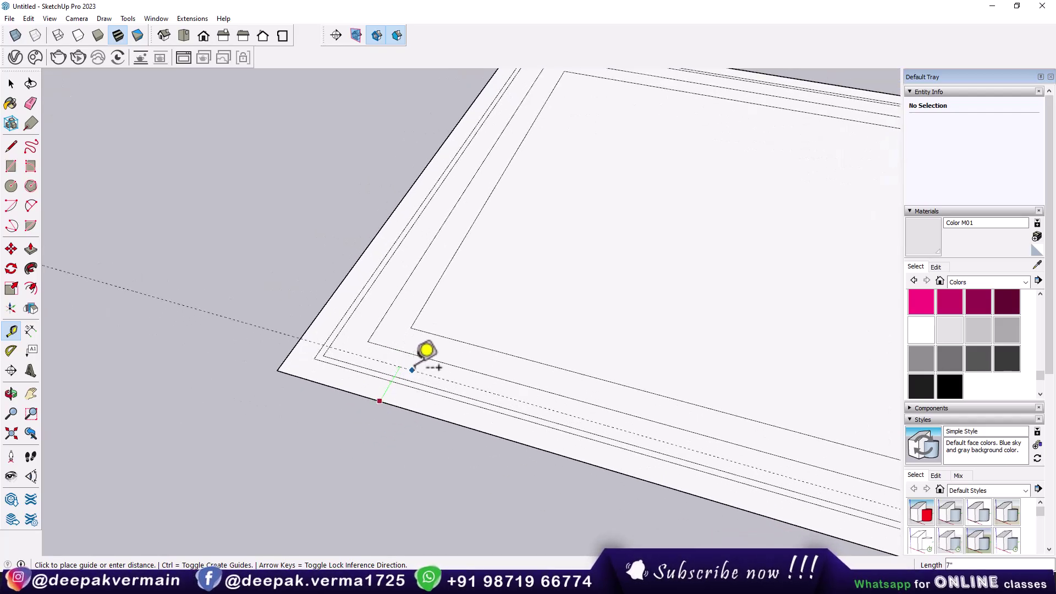
{"action": "scroll", "coordinate": [452, 314], "scroll_direction": "down", "scroll_amount": 2}
{"action": "scroll", "coordinate": [484, 337], "scroll_direction": "down", "scroll_amount": 2}
- Pan to the next plain square and select its face
{"action": "middle_click_drag", "start_coordinate": [540, 346], "coordinate": [413, 378], "text": "shift"}
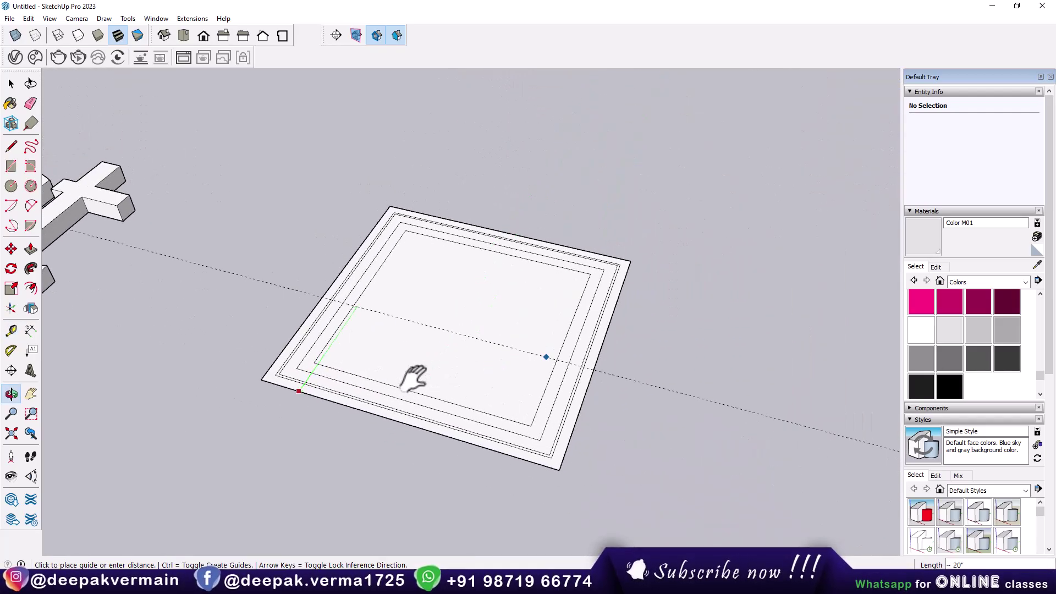
{"action": "key", "text": "space"}
{"action": "left_click", "coordinate": [397, 317]}
- Run Multiple Offsets by List with offsets 4,8,12,16,21,30 set to Absolute and apply
{"action": "left_click", "coordinate": [192, 20]}
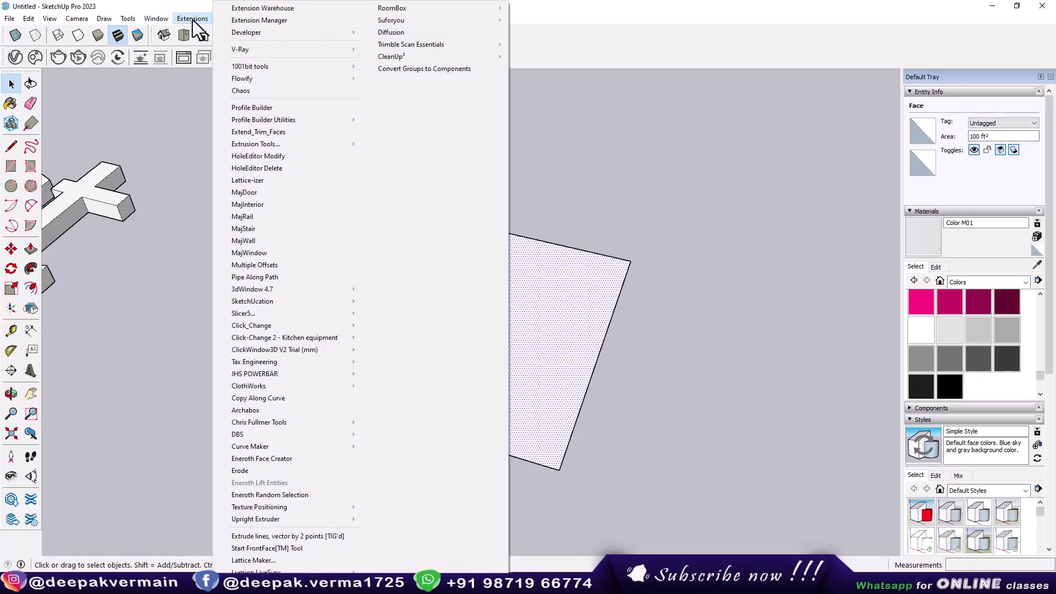
{"action": "left_click", "coordinate": [262, 265]}
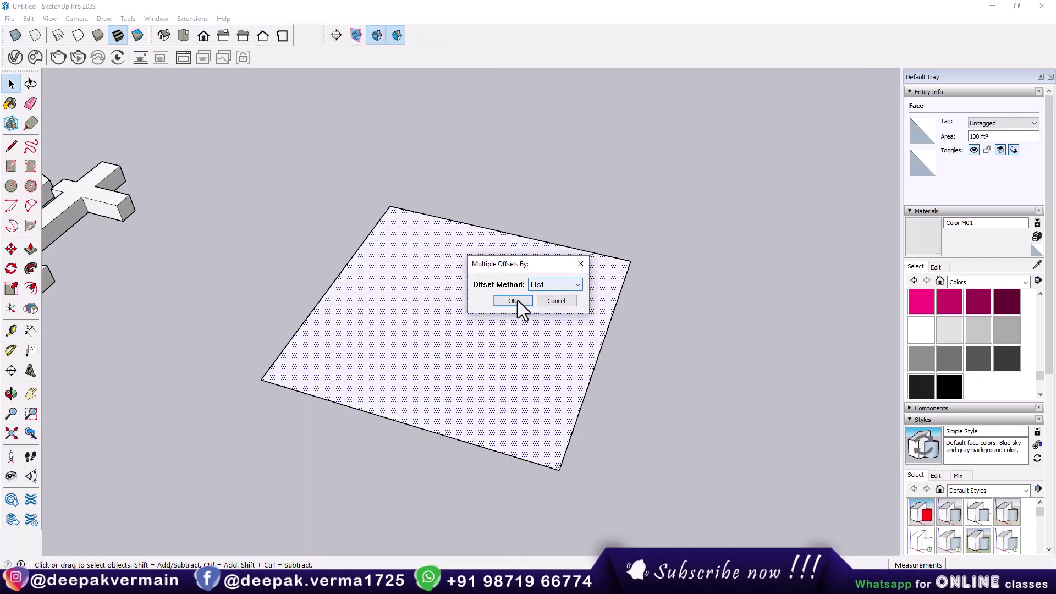
{"action": "left_click", "coordinate": [512, 300]}
{"action": "left_click_drag", "start_coordinate": [529, 240], "coordinate": [691, 257]}
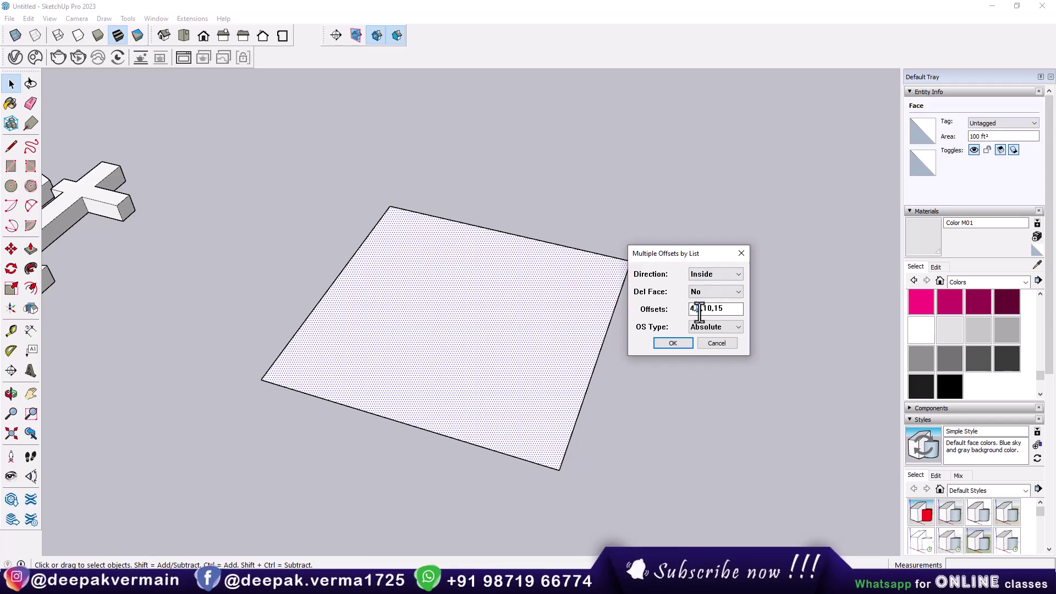
{"action": "double_click", "coordinate": [699, 309]}
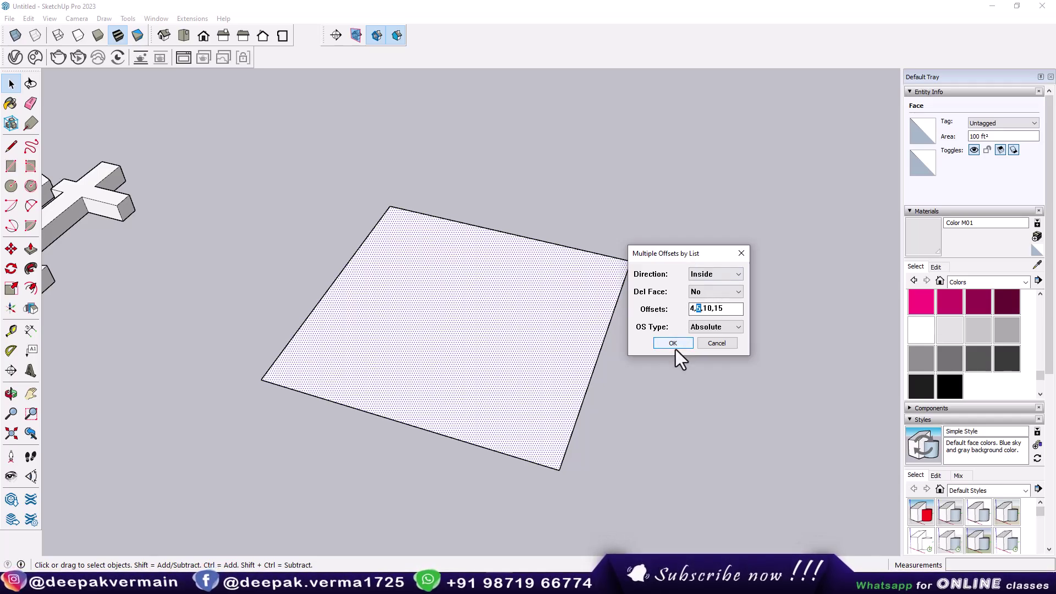
{"action": "type", "text": "6"}
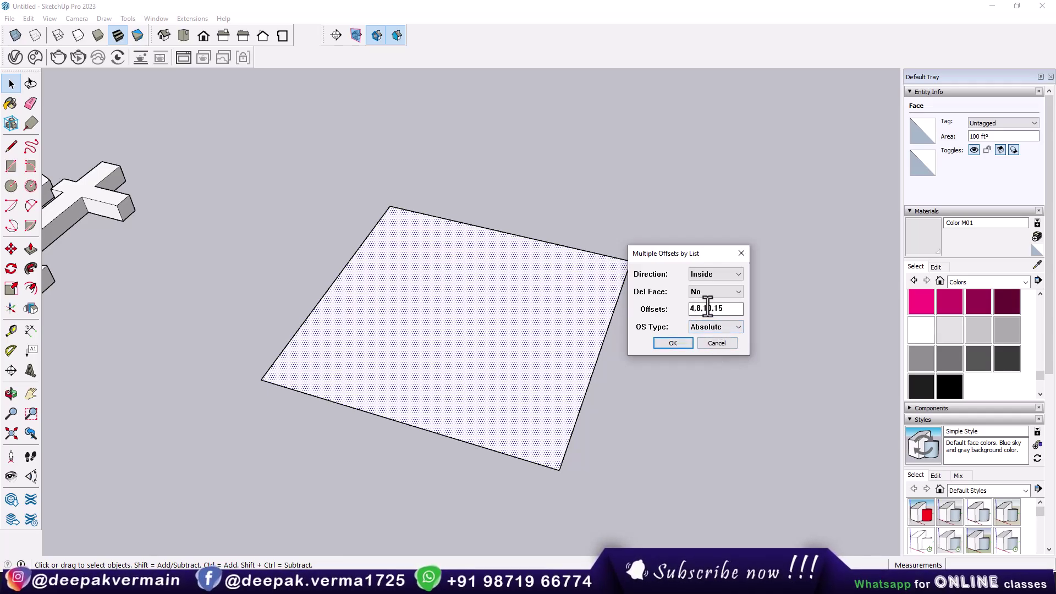
{"action": "type", "text": "2"}
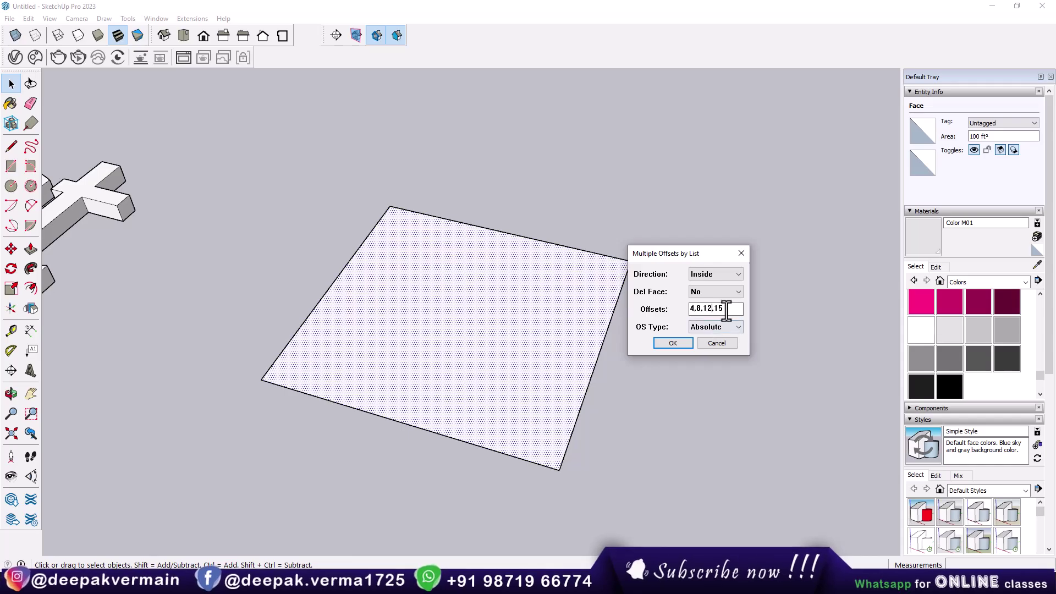
{"action": "type", "text": "6"}
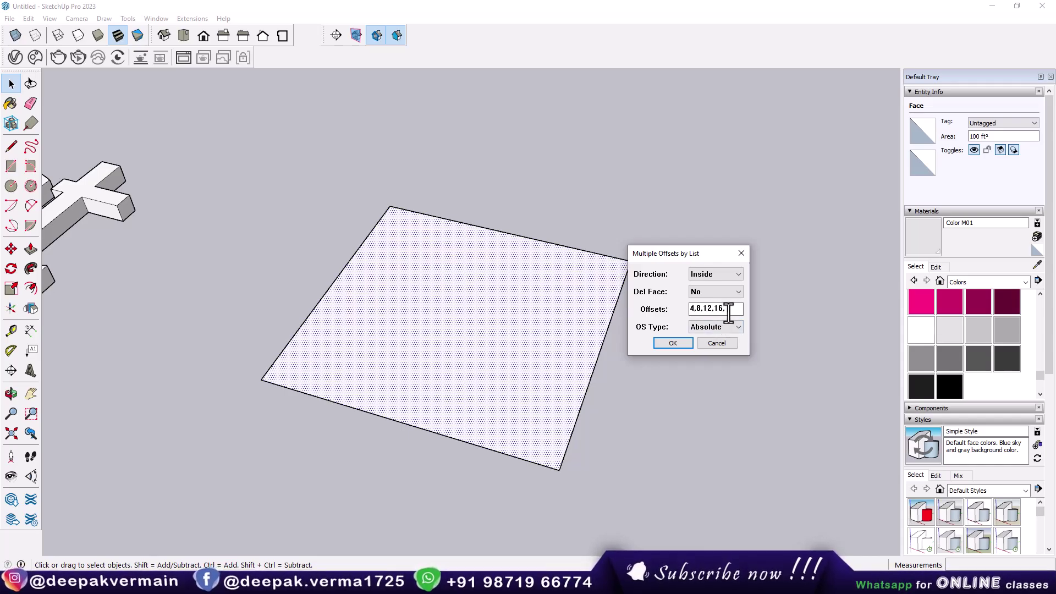
{"action": "type", "text": ","}
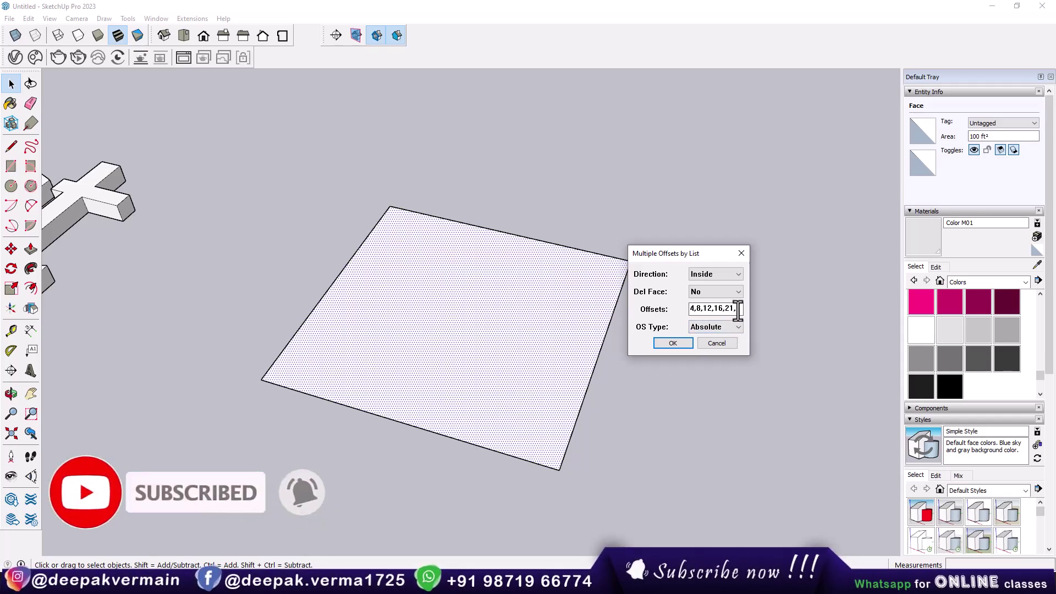
{"action": "type", "text": "0"}
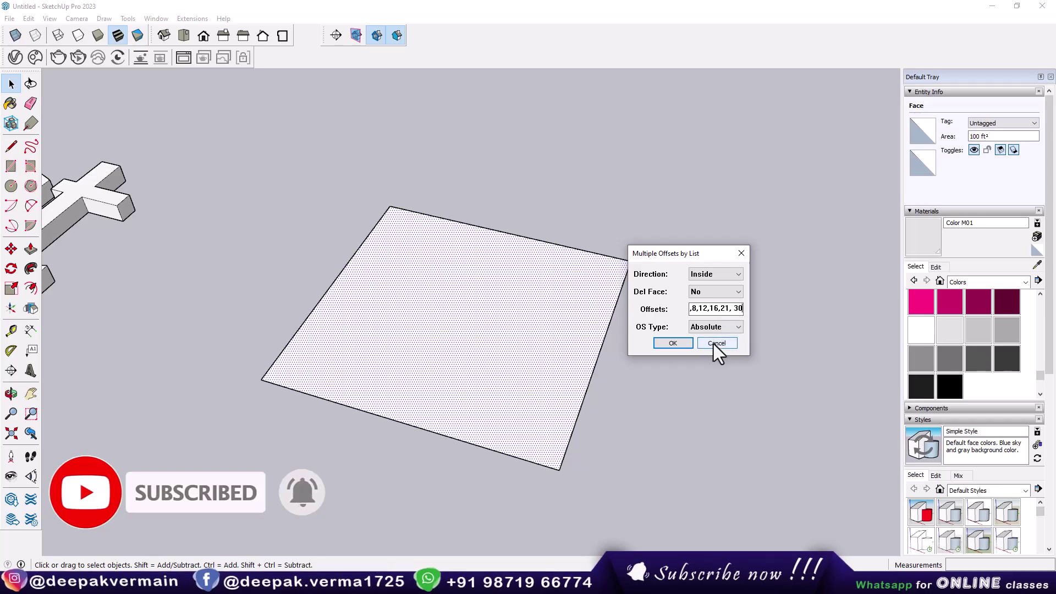
{"action": "key", "text": "Left"}
{"action": "key", "text": "Left"}
{"action": "key", "text": "BackSpace"}
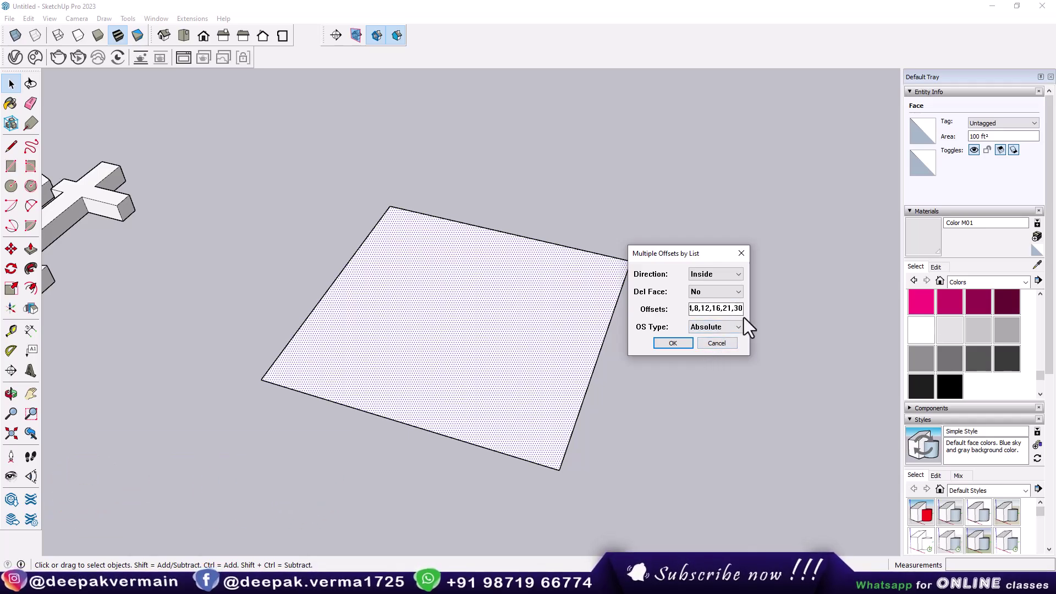
{"action": "left_click", "coordinate": [672, 342]}
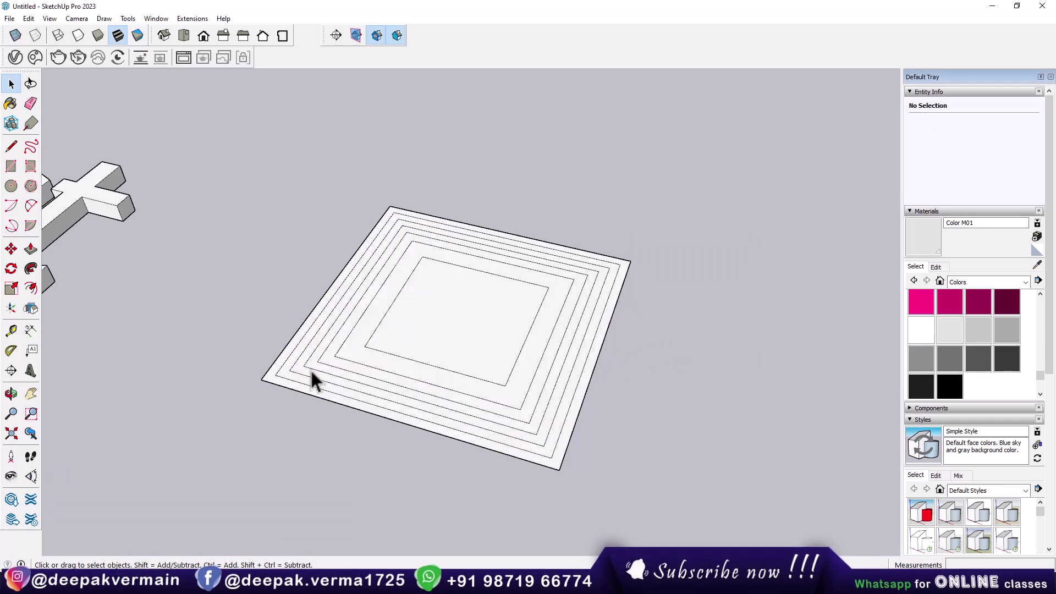
- Tape-check the 8", 16" and 30" offsets, then return to Select and pan to the second square
{"action": "scroll", "coordinate": [310, 368], "scroll_direction": "up", "scroll_amount": 2}
{"action": "left_click", "coordinate": [11, 330]}
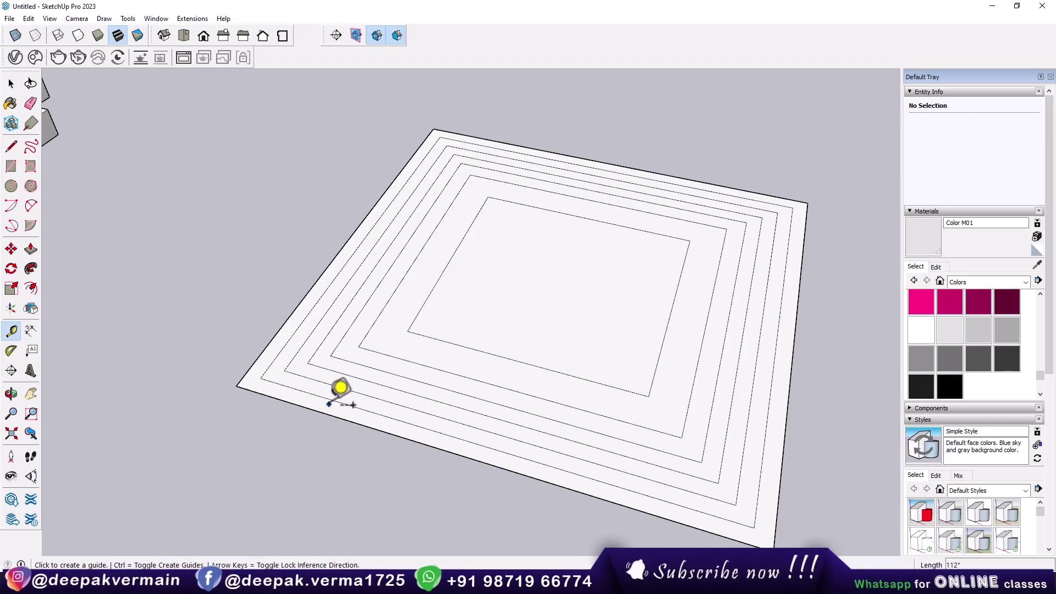
{"action": "left_click", "coordinate": [329, 415]}
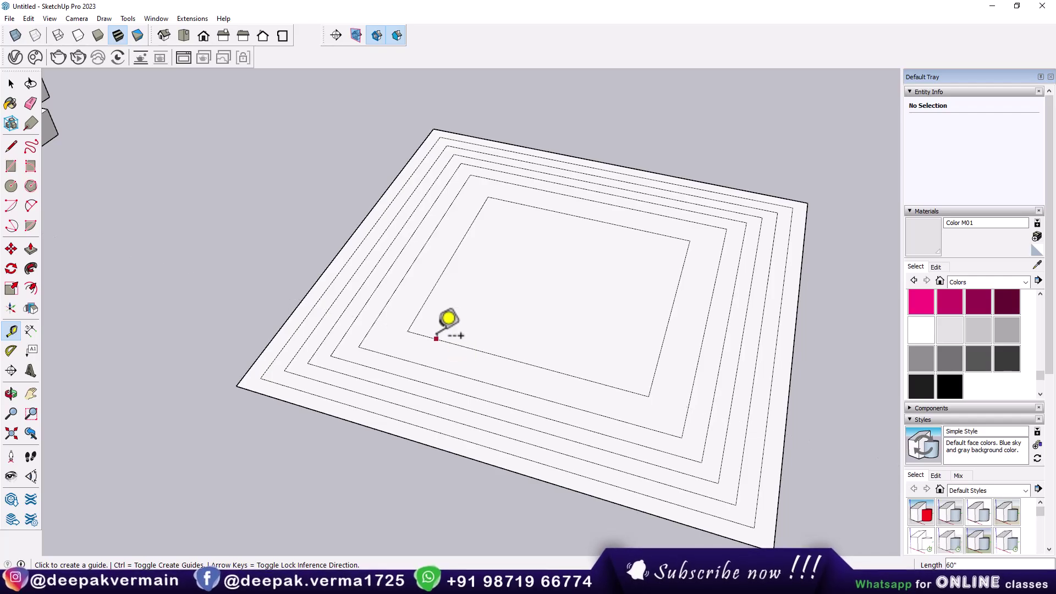
{"action": "scroll", "coordinate": [448, 319], "scroll_direction": "down", "scroll_amount": 3}
{"action": "scroll", "coordinate": [440, 341], "scroll_direction": "down", "scroll_amount": 2}
{"action": "key", "text": "space"}
{"action": "mouse_move", "coordinate": [514, 357]}
{"action": "middle_mouse_down"}
{"action": "mouse_move", "coordinate": [542, 377]}
{"action": "mouse_move", "coordinate": [447, 378]}
{"action": "middle_mouse_up"}
- Select the second square and apply inside List offsets 3,6,9,12 with OS Type Delta
{"action": "left_click", "coordinate": [447, 377]}
{"action": "left_click", "coordinate": [186, 21]}
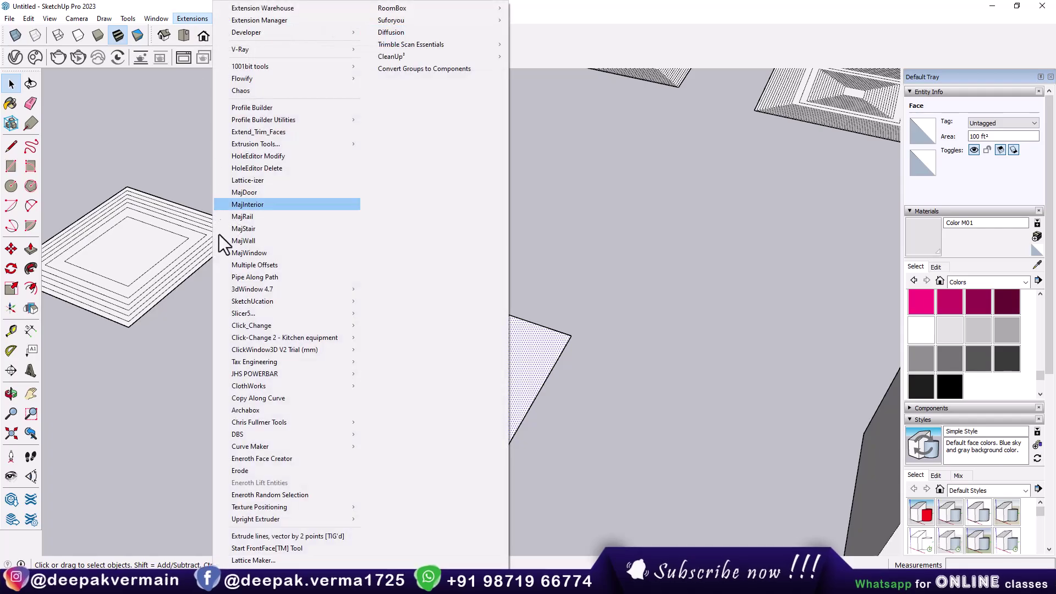
{"action": "left_click", "coordinate": [257, 264]}
{"action": "left_click", "coordinate": [526, 300]}
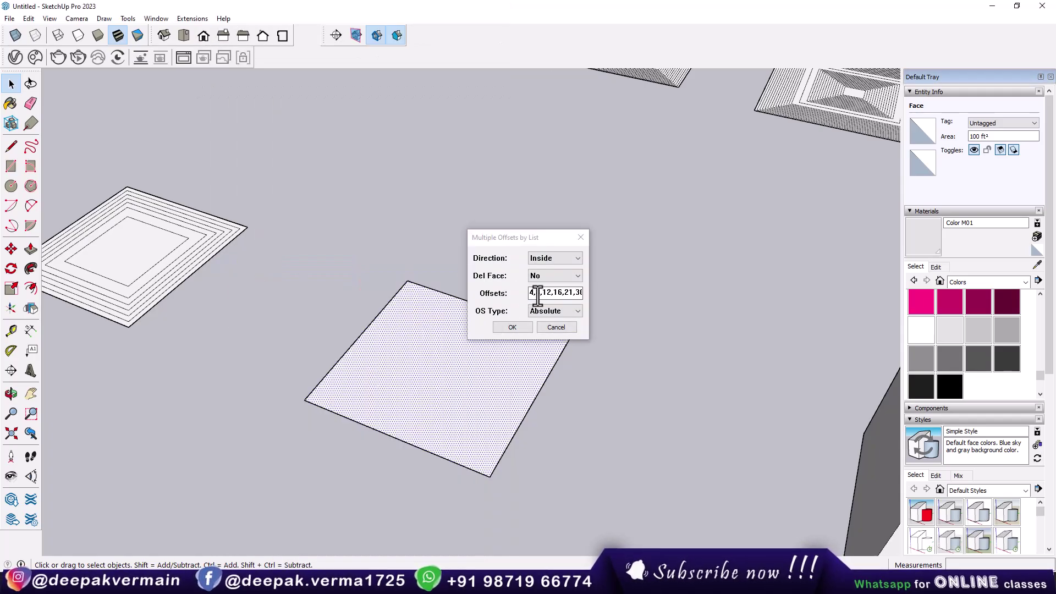
{"action": "left_click_drag", "start_coordinate": [542, 240], "coordinate": [638, 246]}
{"action": "left_click", "coordinate": [644, 315]}
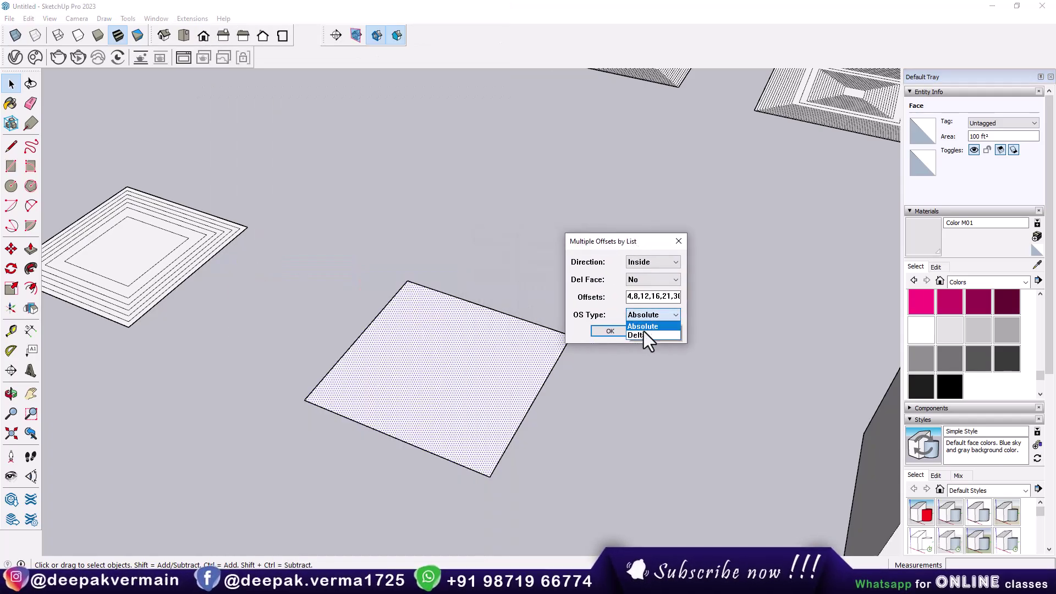
{"action": "left_click", "coordinate": [643, 336]}
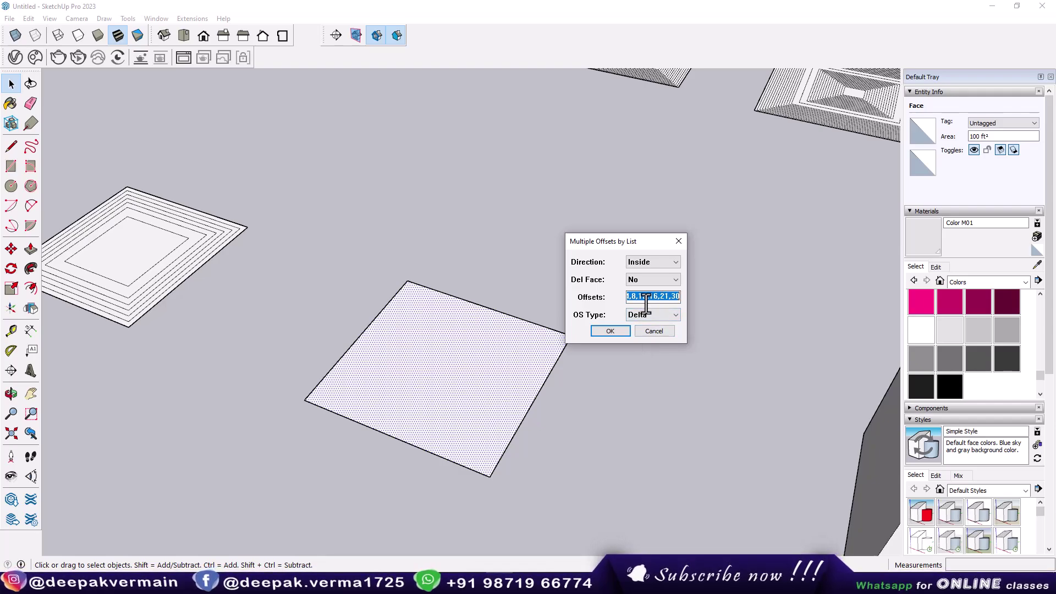
{"action": "type", "text": "3"}
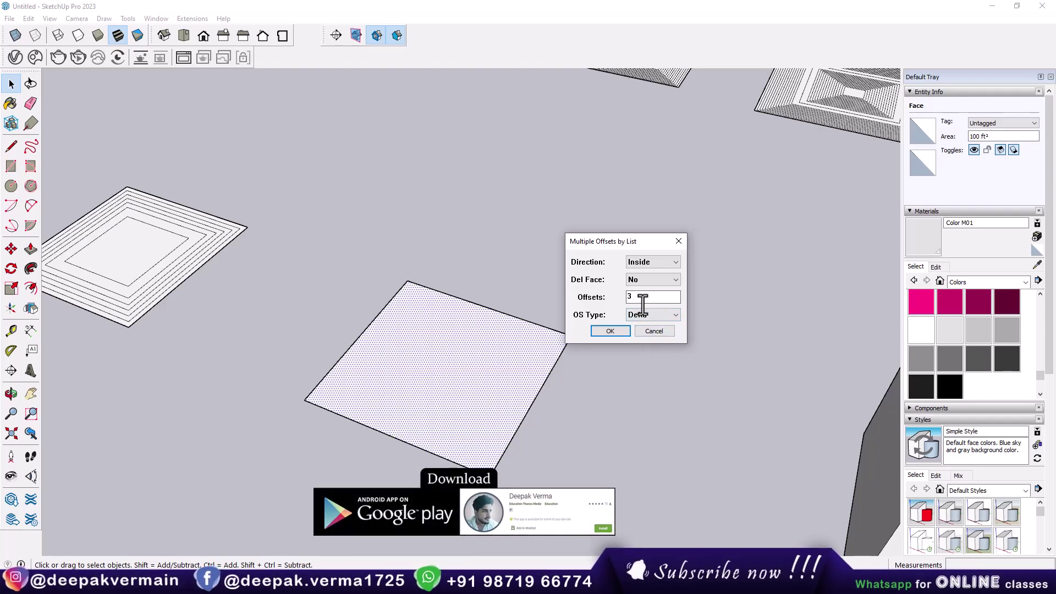
{"action": "type", "text": ",6"}
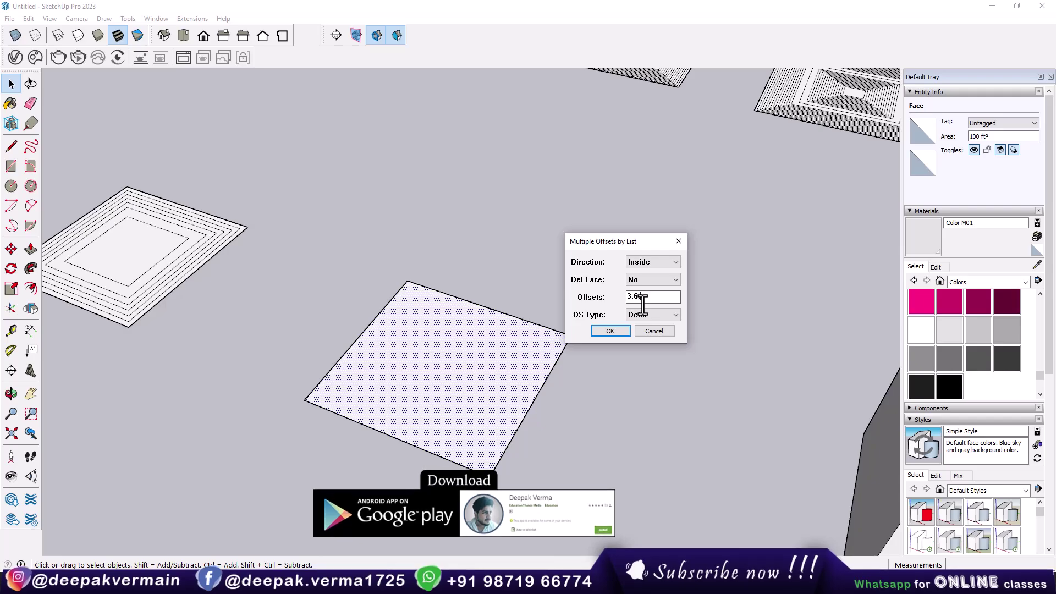
{"action": "type", "text": ",9,12"}
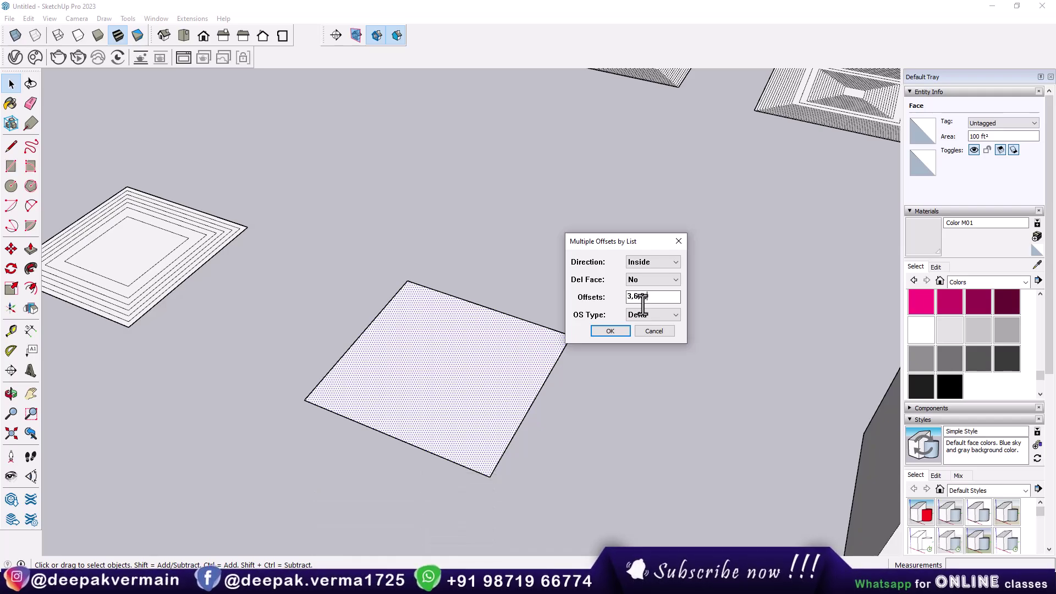
{"action": "left_click", "coordinate": [610, 330]}
- Tape-measure from the square's edge, placing guides at the 3", 6", 9" and 12" offset lines
{"action": "scroll", "coordinate": [309, 390], "scroll_direction": "up", "scroll_amount": 3}
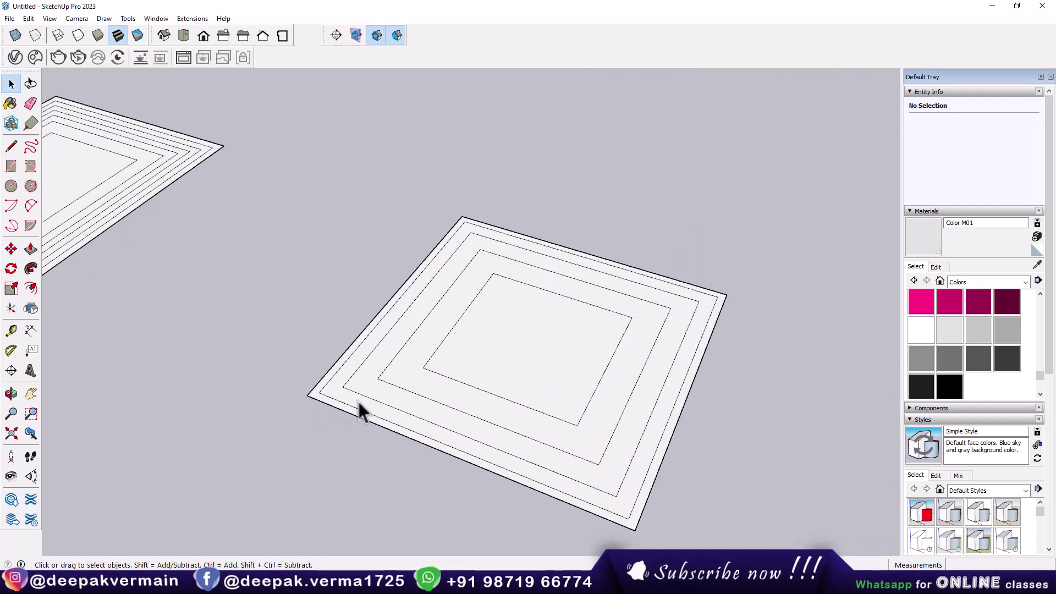
{"action": "scroll", "coordinate": [357, 399], "scroll_direction": "up", "scroll_amount": 3}
{"action": "scroll", "coordinate": [377, 435], "scroll_direction": "up", "scroll_amount": 2}
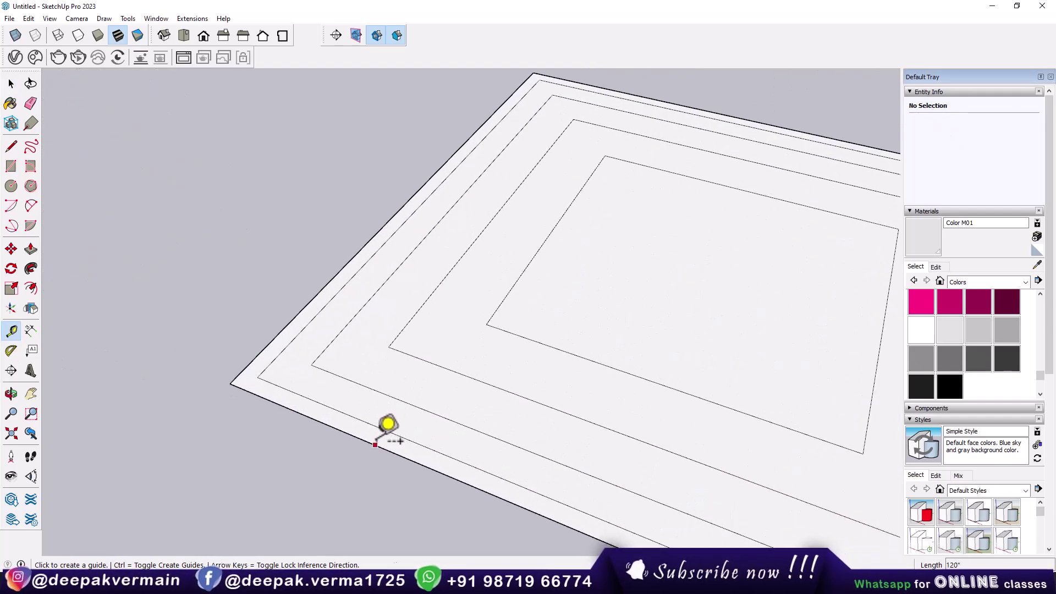
{"action": "scroll", "coordinate": [386, 429], "scroll_direction": "up", "scroll_amount": 1}
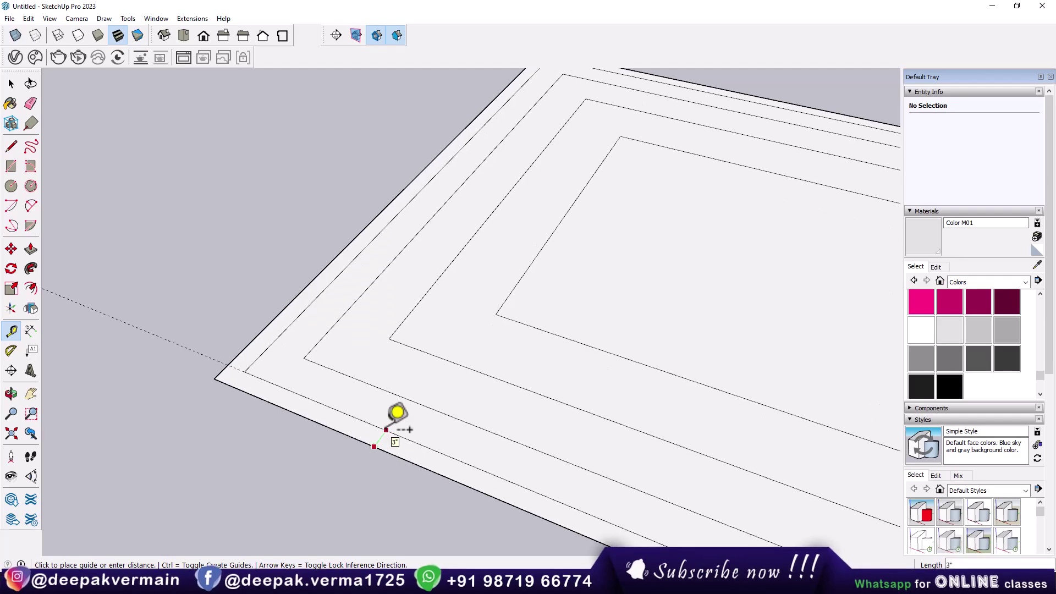
{"action": "left_click", "coordinate": [386, 430]}
{"action": "type", "text": "6"}
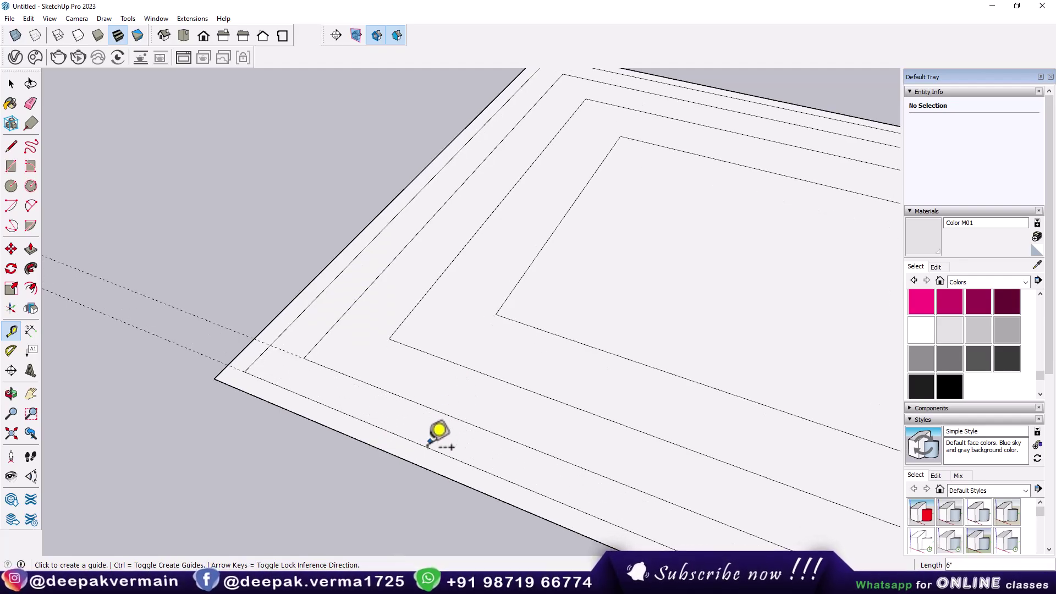
{"action": "left_click", "coordinate": [416, 465]}
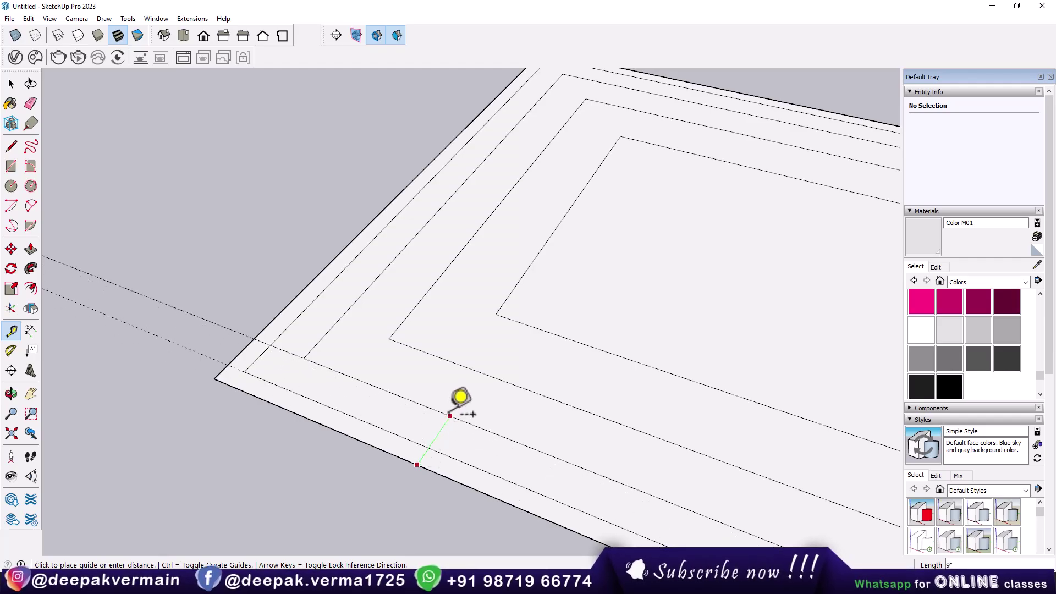
{"action": "left_click", "coordinate": [463, 421]}
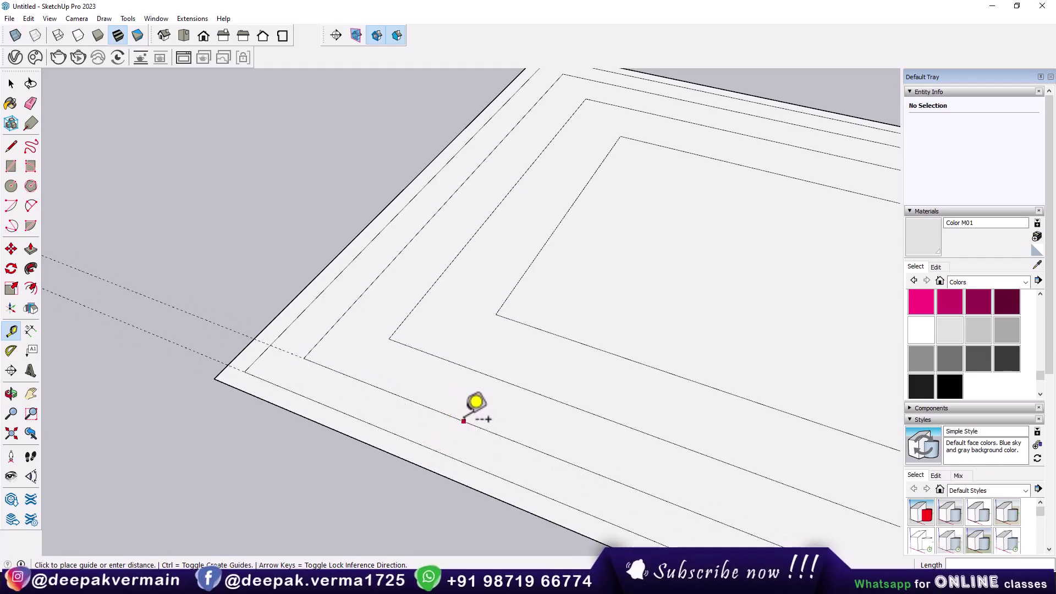
{"action": "left_click", "coordinate": [493, 377]}
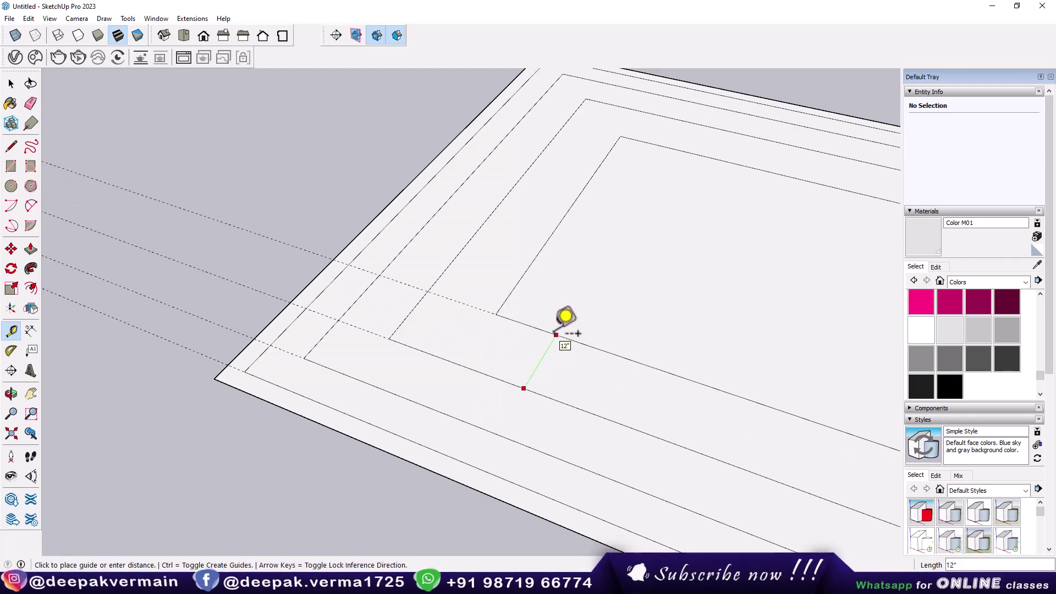
{"action": "left_click", "coordinate": [556, 335]}
- Orbit, pan and zoom out to bring the List-row cube, circle and triangle into view
{"action": "scroll", "coordinate": [528, 353], "scroll_direction": "down", "scroll_amount": 5}
{"action": "scroll", "coordinate": [446, 401], "scroll_direction": "down", "scroll_amount": 2}
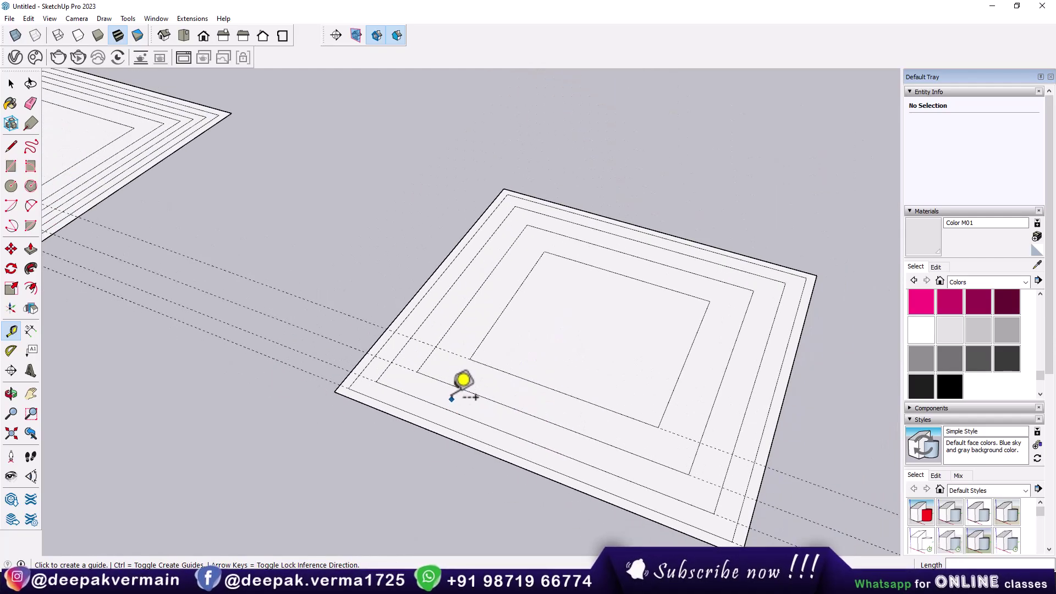
{"action": "mouse_move", "coordinate": [463, 377]}
{"action": "middle_mouse_down"}
{"action": "mouse_move", "coordinate": [483, 354]}
{"action": "mouse_move", "coordinate": [347, 354]}
{"action": "mouse_move", "coordinate": [185, 243]}
{"action": "mouse_move", "coordinate": [226, 322]}
{"action": "middle_mouse_up"}
{"action": "scroll", "coordinate": [226, 321], "scroll_direction": "up", "scroll_amount": 1}
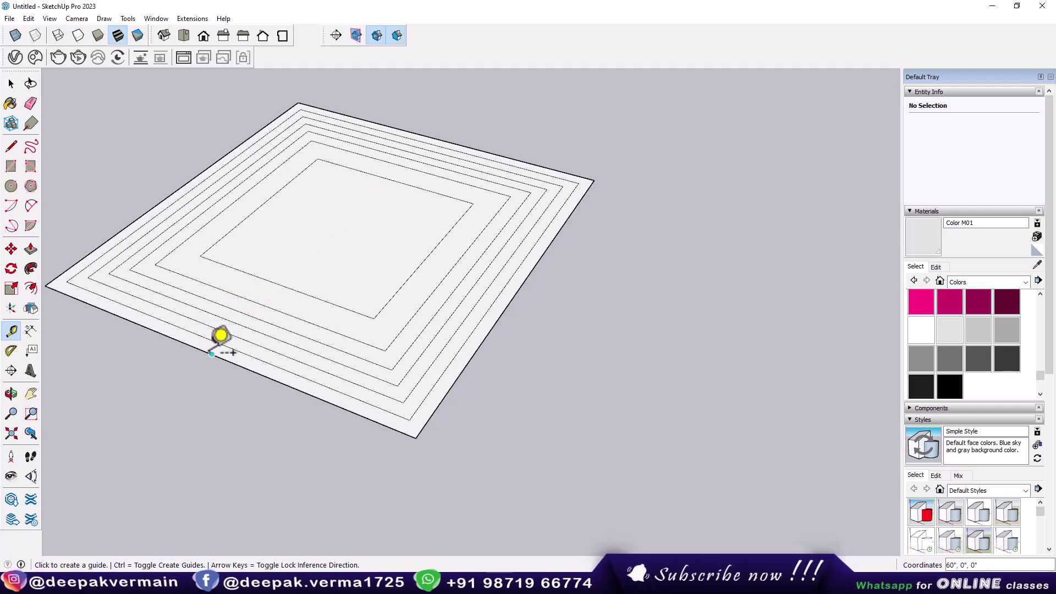
{"action": "scroll", "coordinate": [229, 341], "scroll_direction": "down", "scroll_amount": 2}
{"action": "mouse_move", "coordinate": [236, 346]}
{"action": "middle_mouse_down", "text": "shift"}
{"action": "mouse_move", "coordinate": [543, 388]}
{"action": "mouse_move", "coordinate": [388, 358]}
{"action": "middle_mouse_up", "text": "shift"}
{"action": "scroll", "coordinate": [420, 396], "scroll_direction": "up", "scroll_amount": 2}
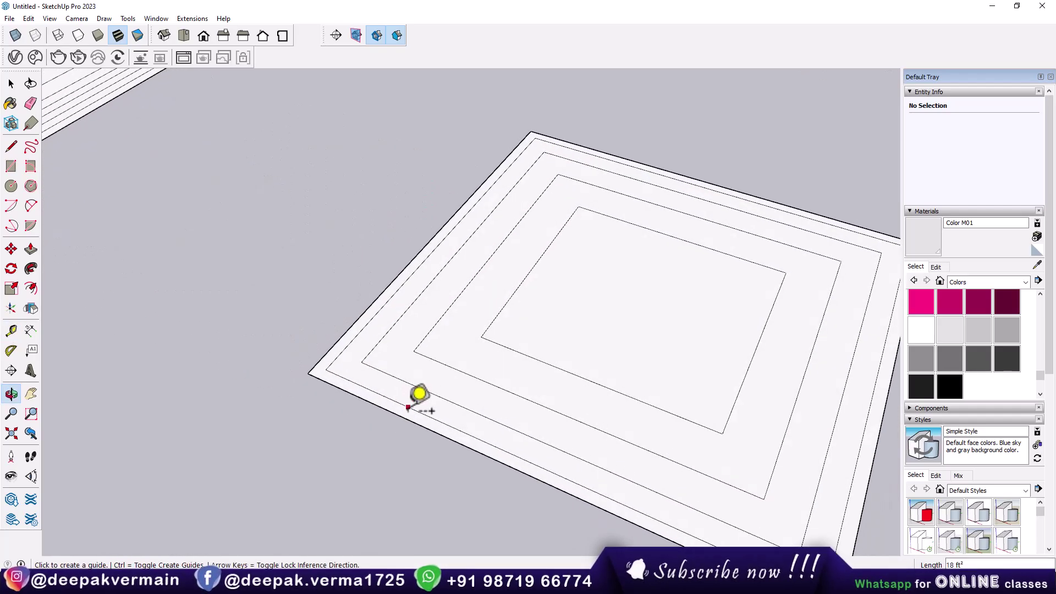
{"action": "scroll", "coordinate": [420, 382], "scroll_direction": "up", "scroll_amount": 1}
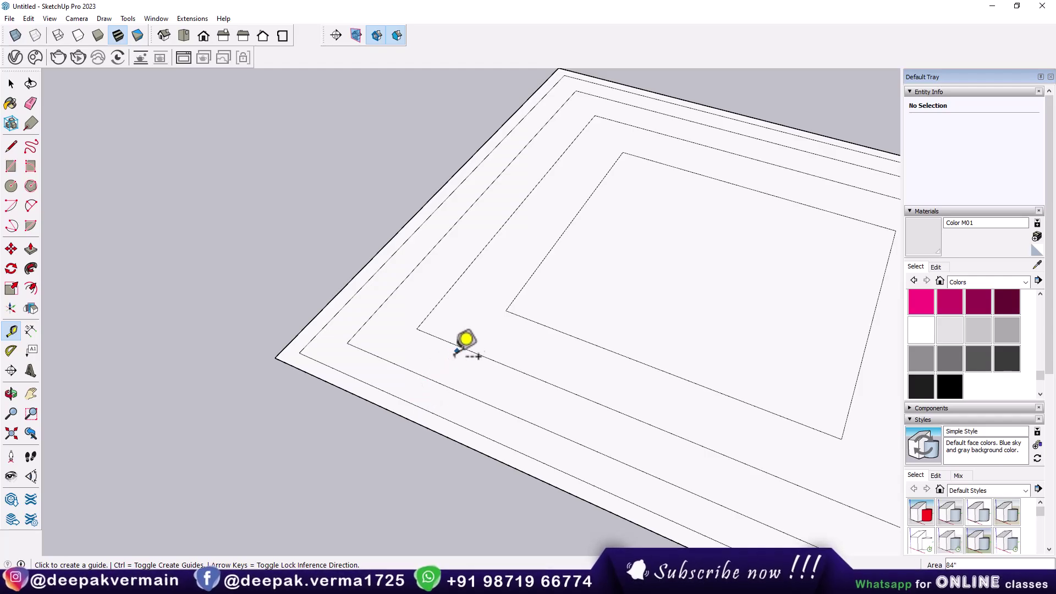
{"action": "scroll", "coordinate": [281, 327], "scroll_direction": "down", "scroll_amount": 2}
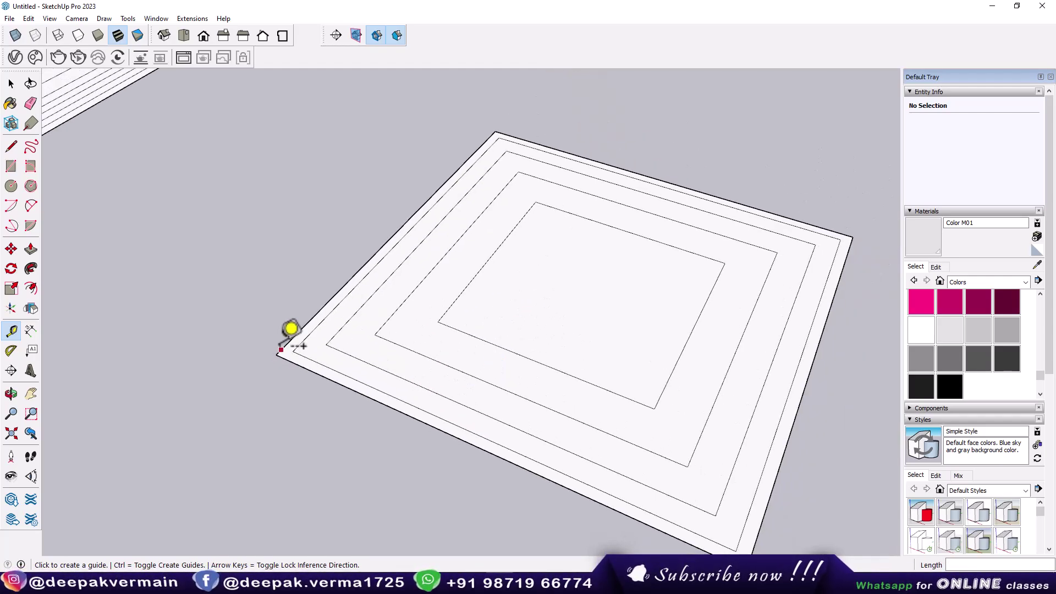
{"action": "scroll", "coordinate": [264, 336], "scroll_direction": "down", "scroll_amount": 1}
{"action": "scroll", "coordinate": [262, 313], "scroll_direction": "down", "scroll_amount": 1}
{"action": "scroll", "coordinate": [270, 300], "scroll_direction": "down", "scroll_amount": 2}
{"action": "scroll", "coordinate": [445, 333], "scroll_direction": "down", "scroll_amount": 2}
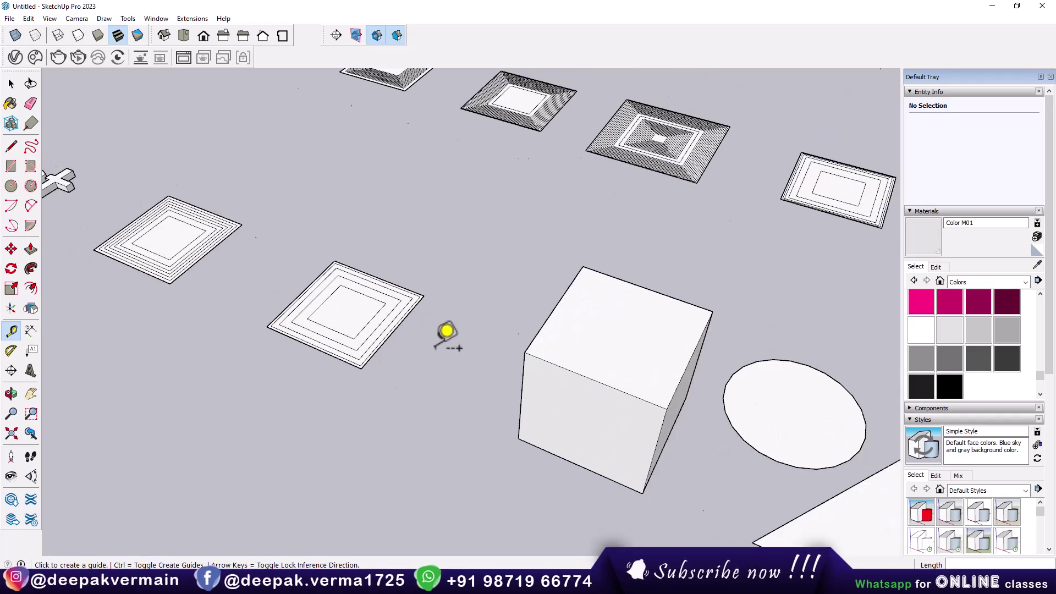
{"action": "scroll", "coordinate": [479, 336], "scroll_direction": "down", "scroll_amount": 2}
- Window-select the cube, circle and triangle and apply Multiple Offsets List 3,6,9,12, Absolute, Inside
{"action": "key", "text": "space"}
{"action": "left_click_drag", "start_coordinate": [425, 247], "coordinate": [704, 503]}
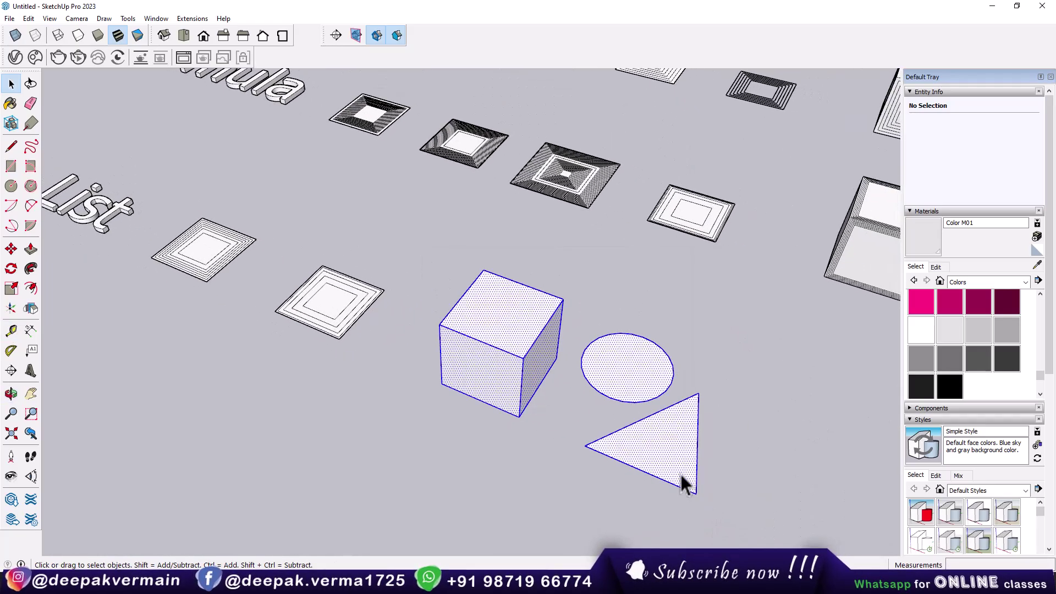
{"action": "left_click", "coordinate": [190, 18]}
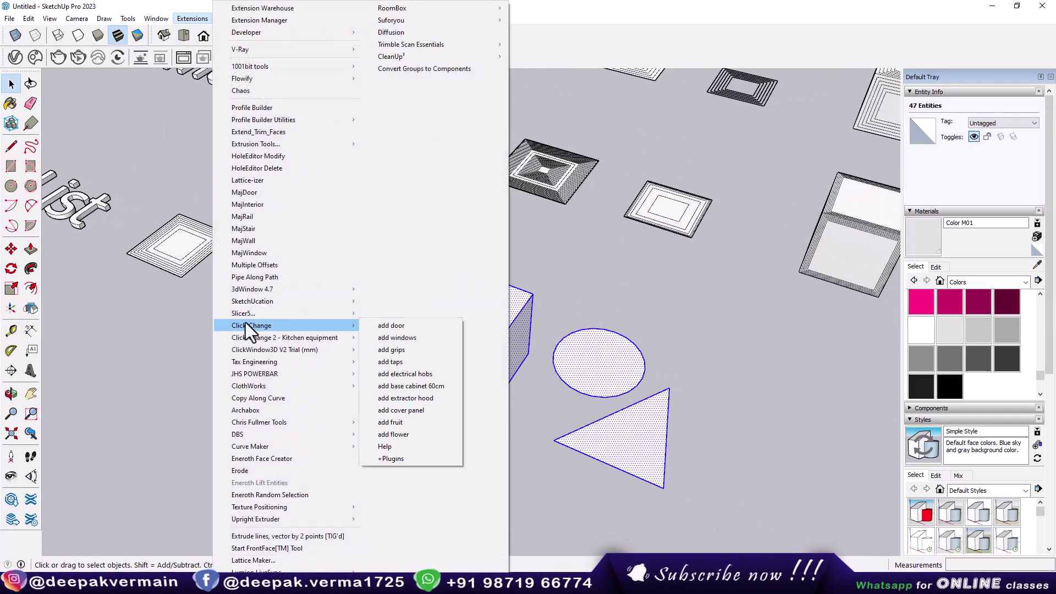
{"action": "left_click", "coordinate": [266, 263]}
{"action": "left_click_drag", "start_coordinate": [506, 262], "coordinate": [627, 259]}
{"action": "left_click", "coordinate": [668, 279]}
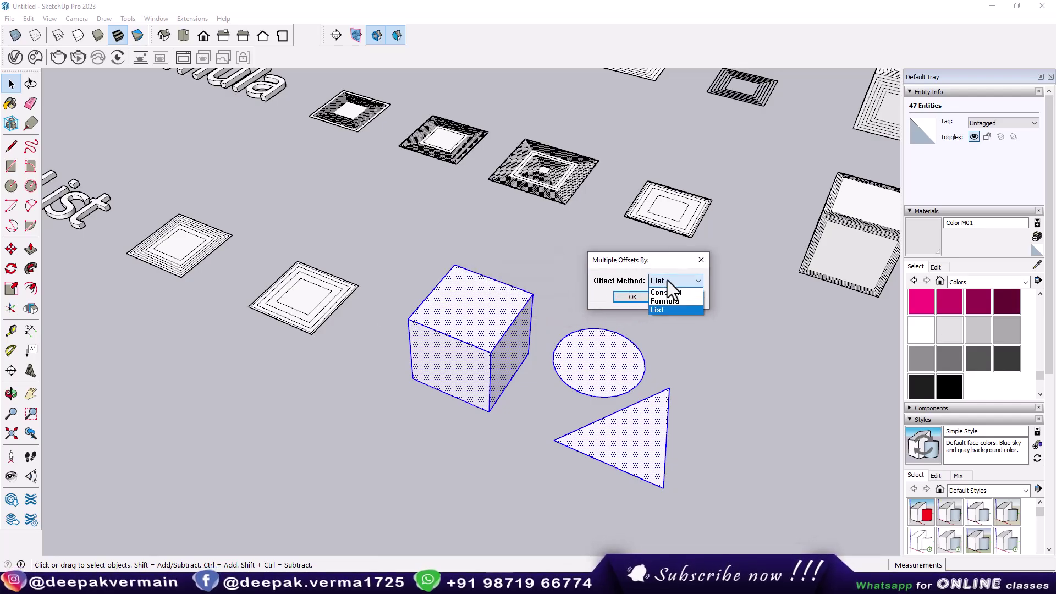
{"action": "left_click", "coordinate": [657, 309]}
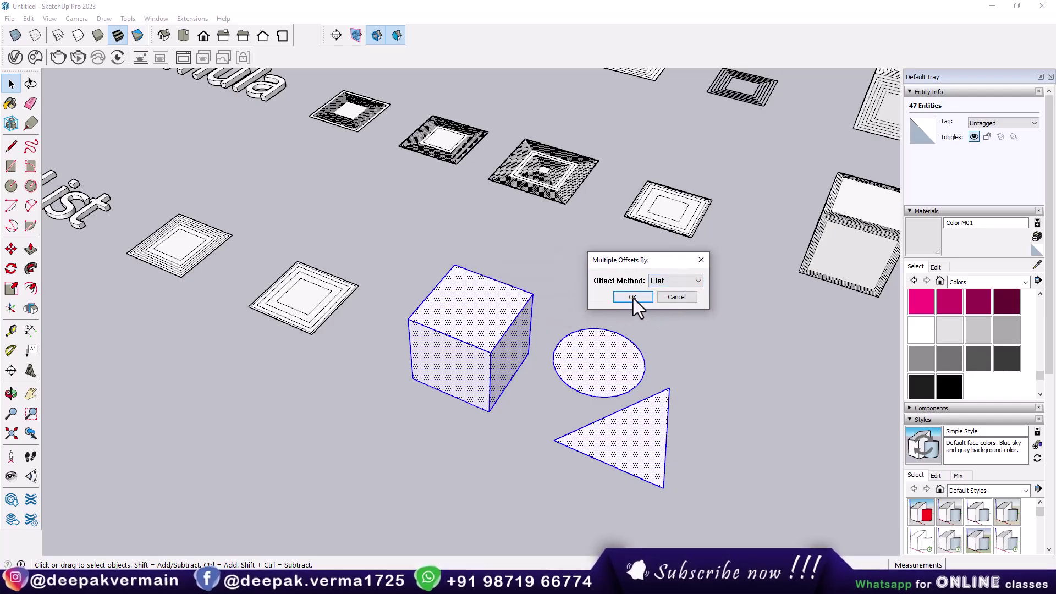
{"action": "left_click", "coordinate": [633, 297]}
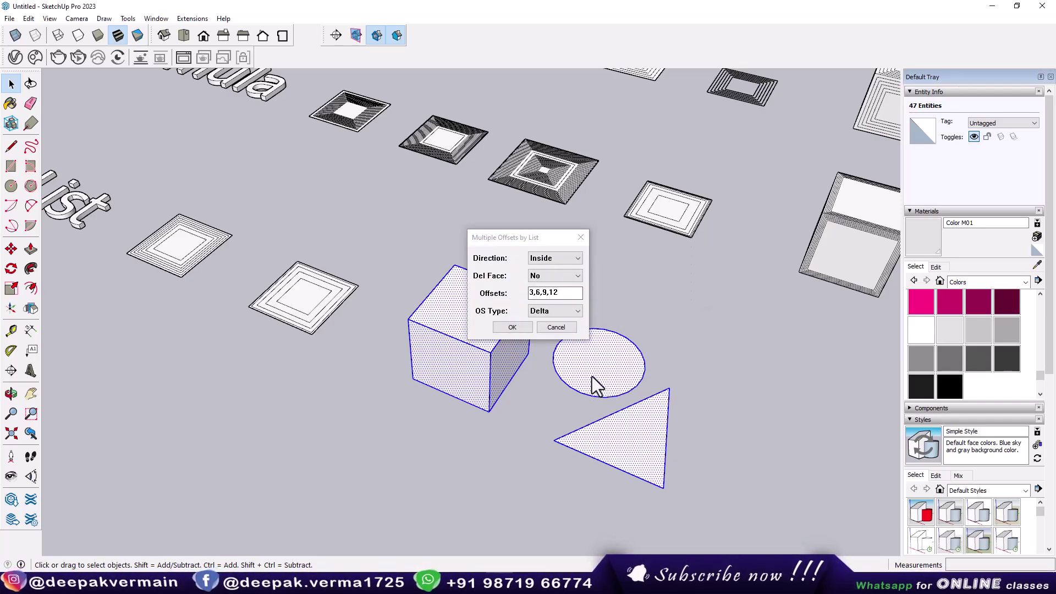
{"action": "left_click", "coordinate": [557, 311]}
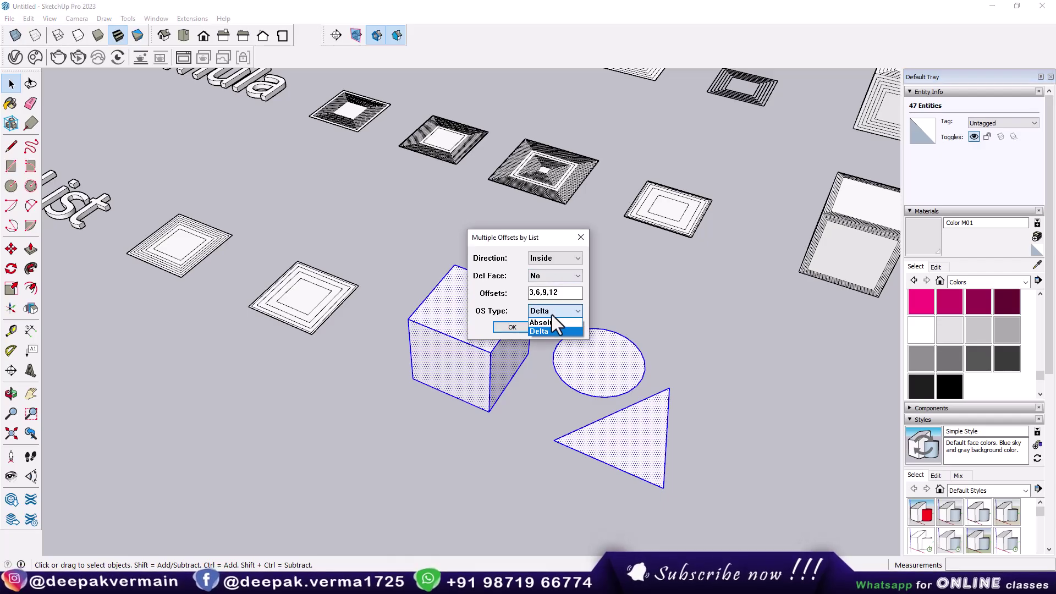
{"action": "left_click", "coordinate": [523, 327]}
{"action": "scroll", "coordinate": [646, 474], "scroll_direction": "up", "scroll_amount": 1}
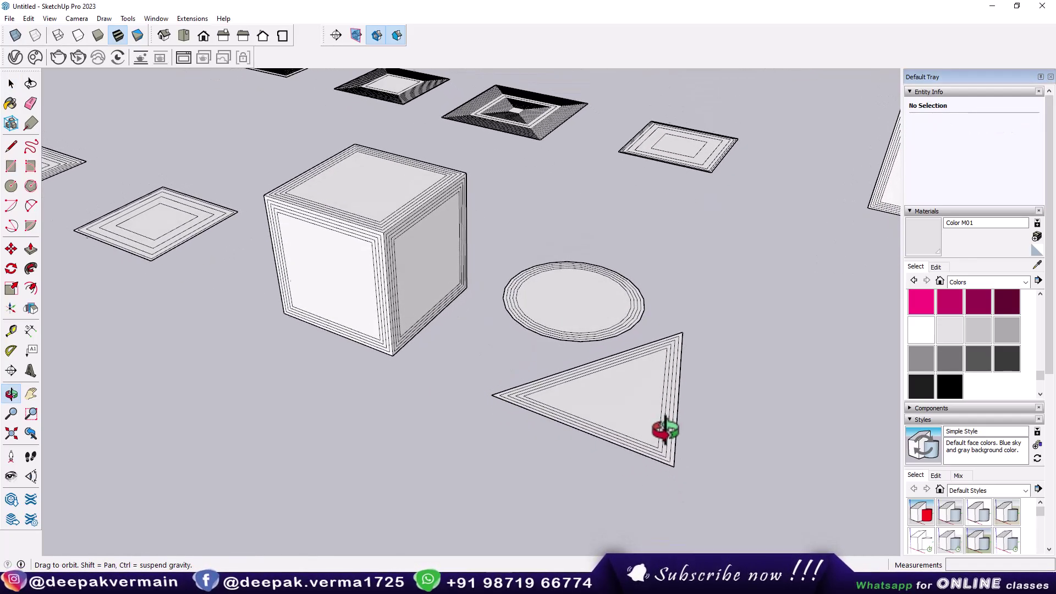
- Orbit around the offset cube, circle and triangle, then switch to Top view over all three rows
{"action": "middle_click_drag", "start_coordinate": [645, 474], "coordinate": [681, 429]}
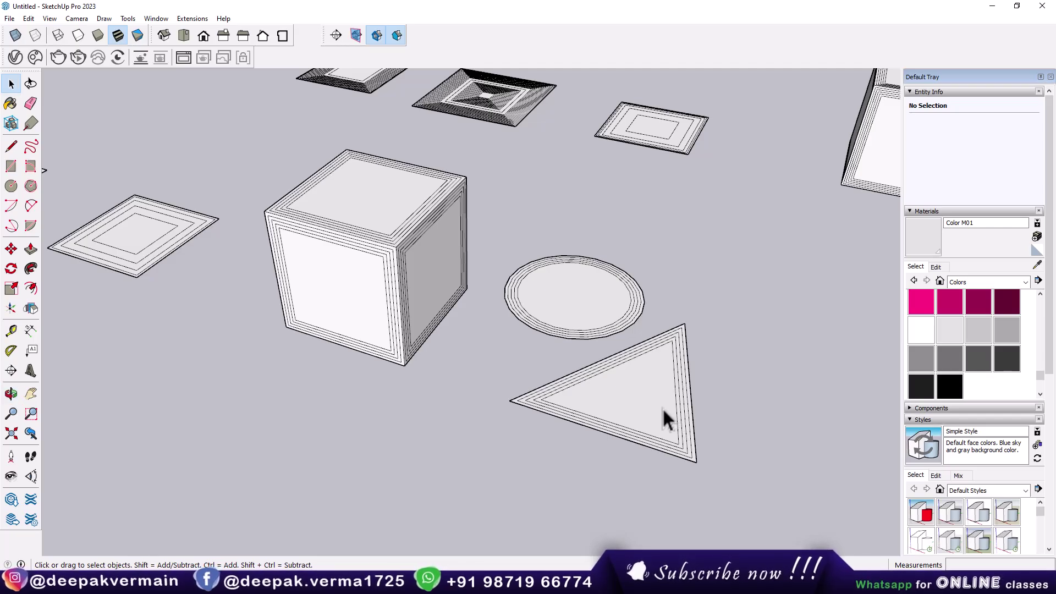
{"action": "scroll", "coordinate": [497, 326], "scroll_direction": "down", "scroll_amount": 1}
{"action": "scroll", "coordinate": [499, 326], "scroll_direction": "down", "scroll_amount": 3}
{"action": "middle_click_drag", "start_coordinate": [503, 335], "coordinate": [484, 424]}
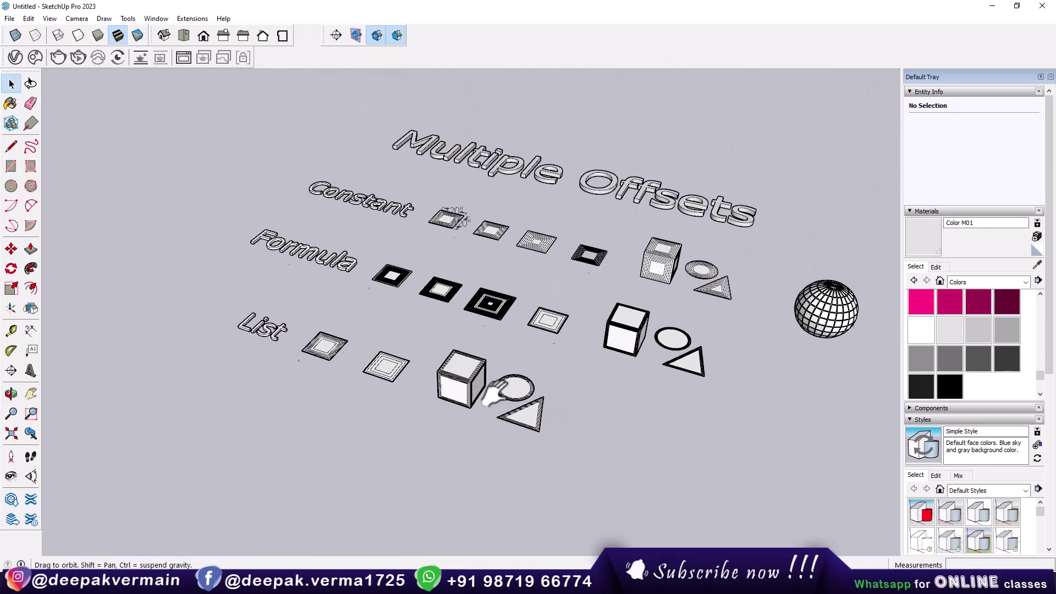
{"action": "scroll", "coordinate": [545, 387], "scroll_direction": "up", "scroll_amount": 2}
{"action": "middle_click_drag", "start_coordinate": [546, 321], "coordinate": [244, 64]}
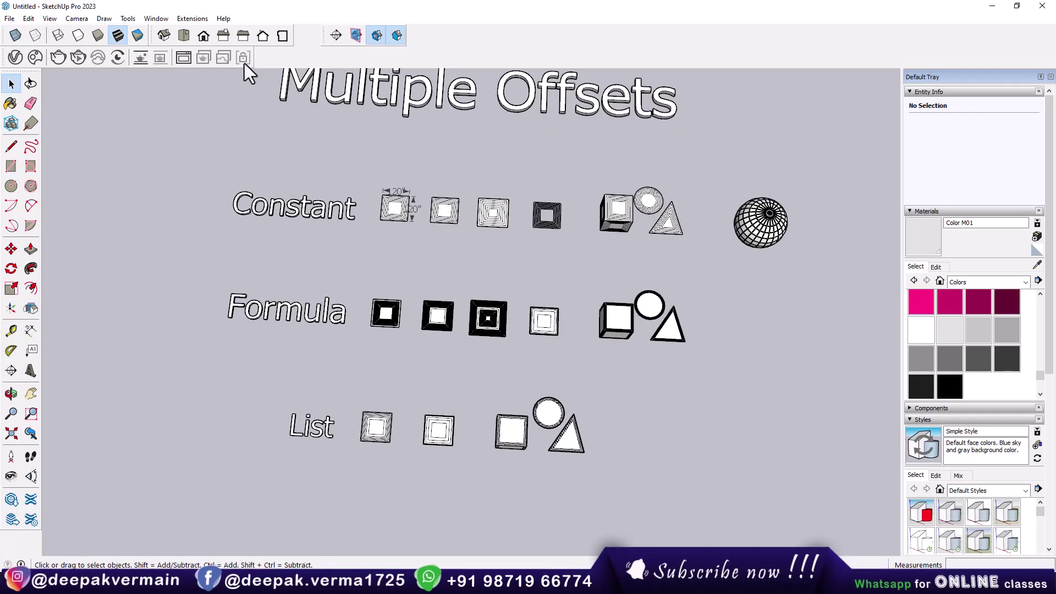
{"action": "left_click", "coordinate": [189, 37]}
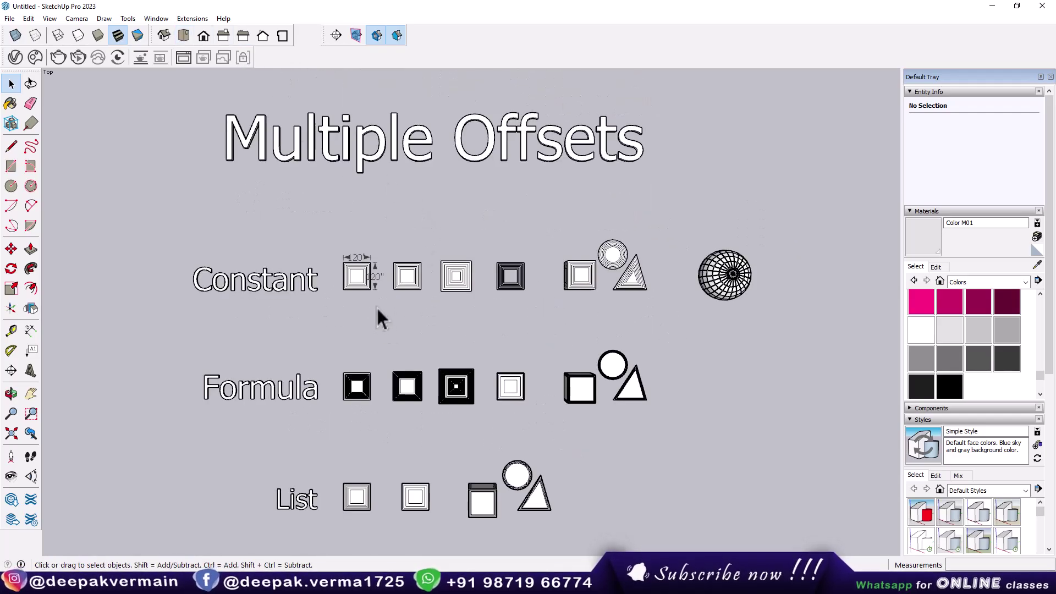